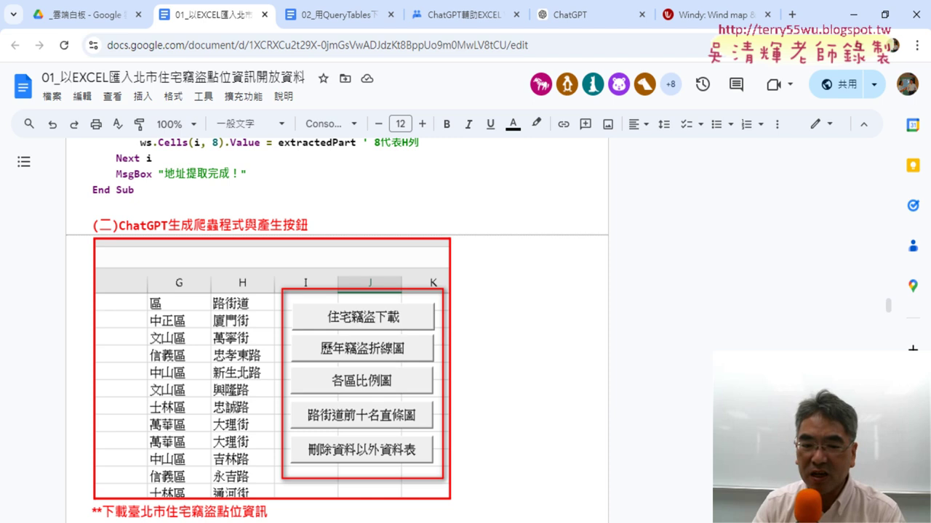
# On sheet 工作表1, draw a push button beside cells F2–G2
pyautogui.click(193, 487)
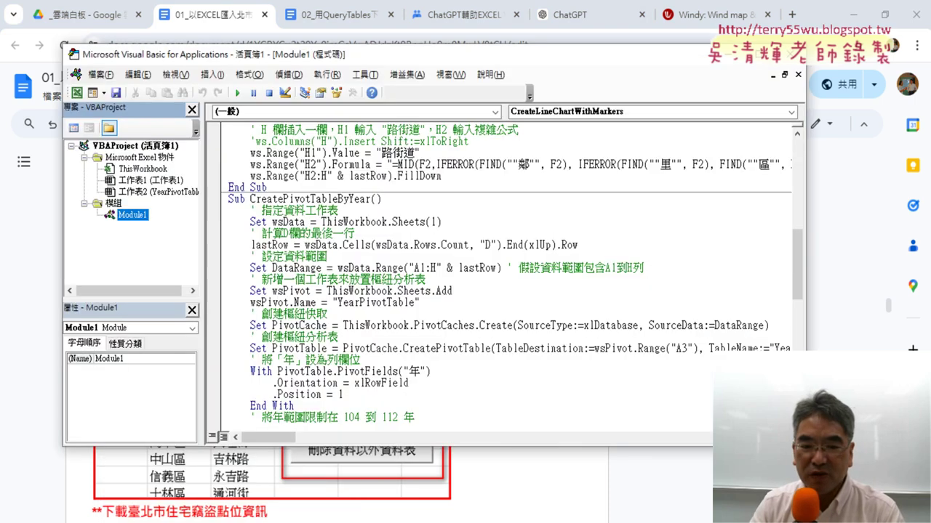
pyautogui.click(320, 489)
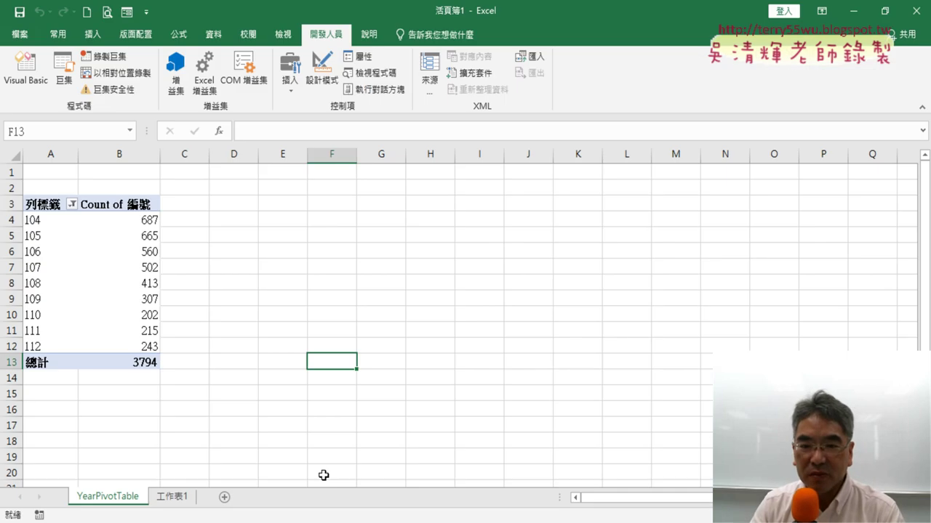
pyautogui.click(177, 497)
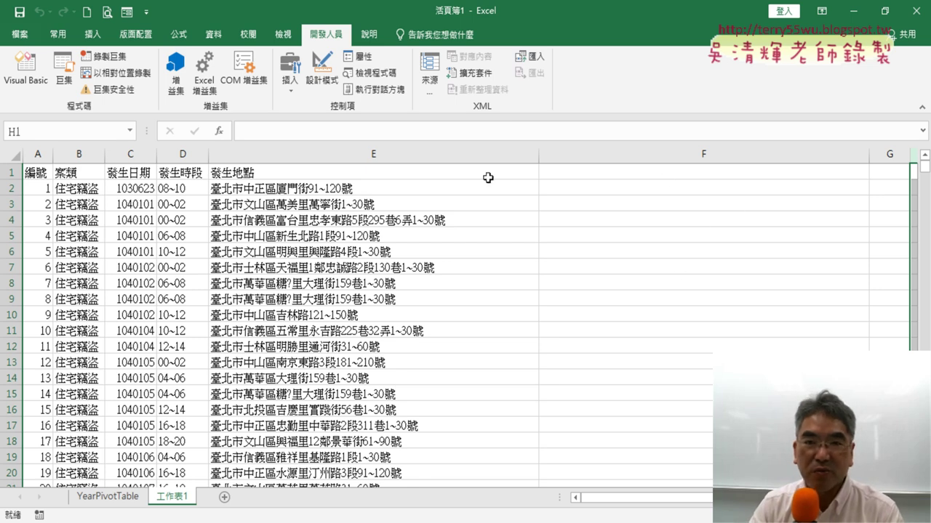
pyautogui.click(291, 94)
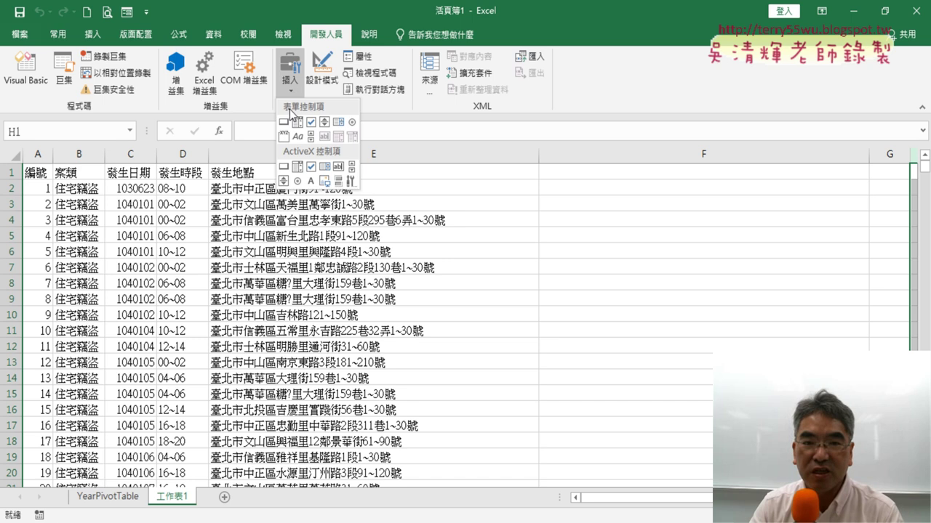
pyautogui.click(283, 118)
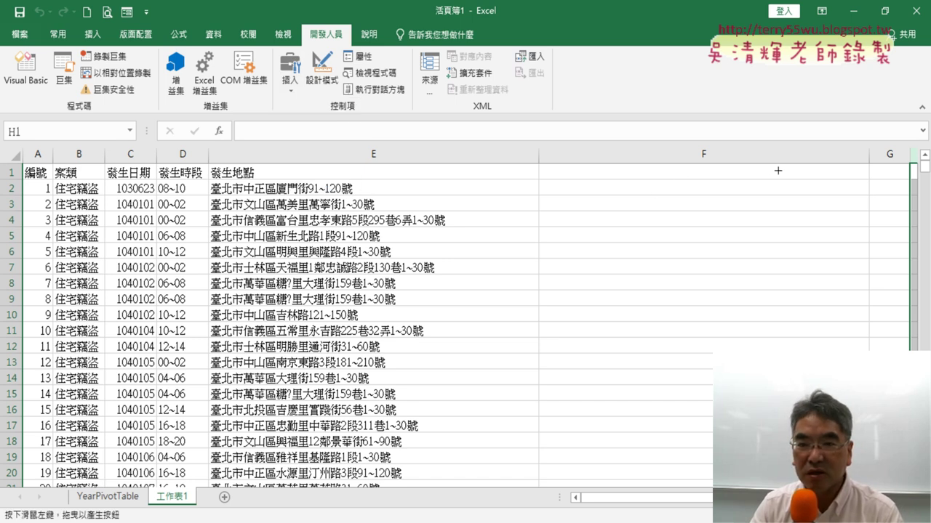
pyautogui.moveTo(785, 171); pyautogui.dragTo(902, 206)
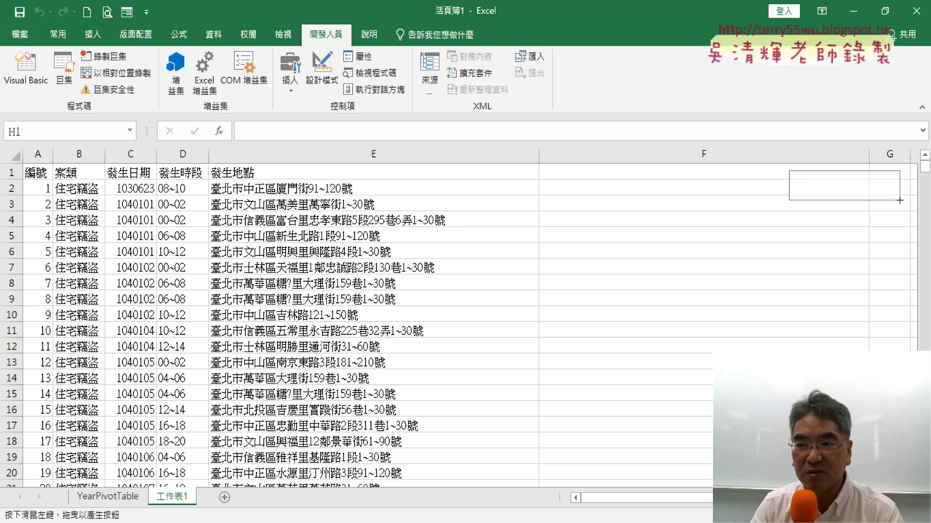
# Assign the 住宅竊盜下載 macro to the button and caption it 住宅竊盜下載
pyautogui.click(578, 205)
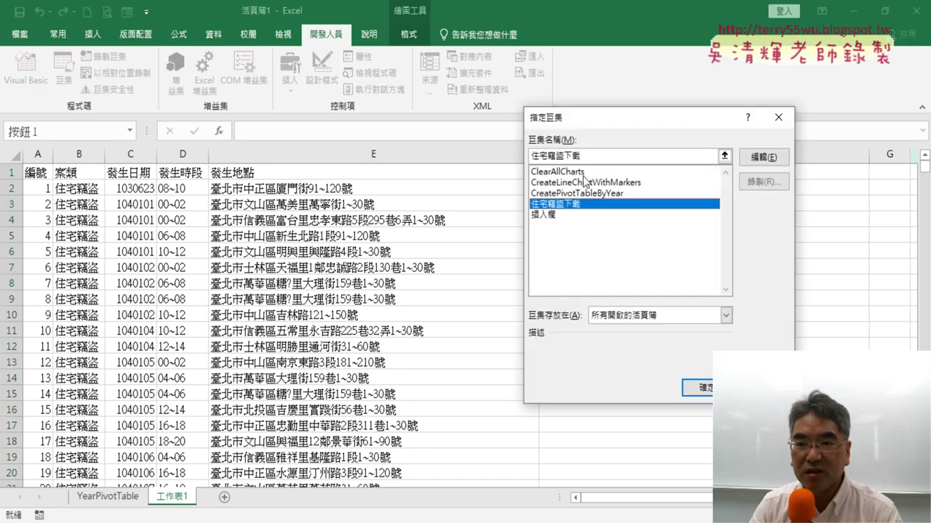
pyautogui.doubleClick(552, 154)
pyautogui.rightClick(558, 154)
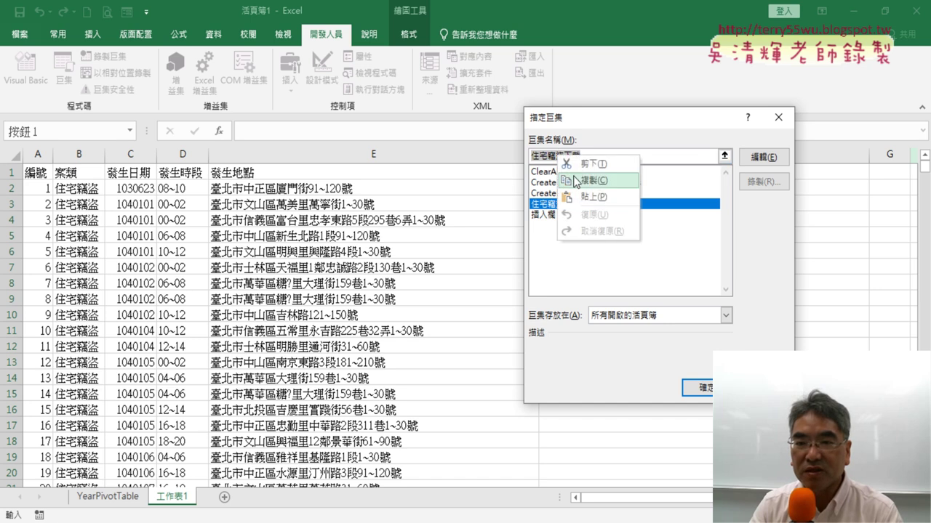
pyautogui.click(580, 180)
pyautogui.click(703, 389)
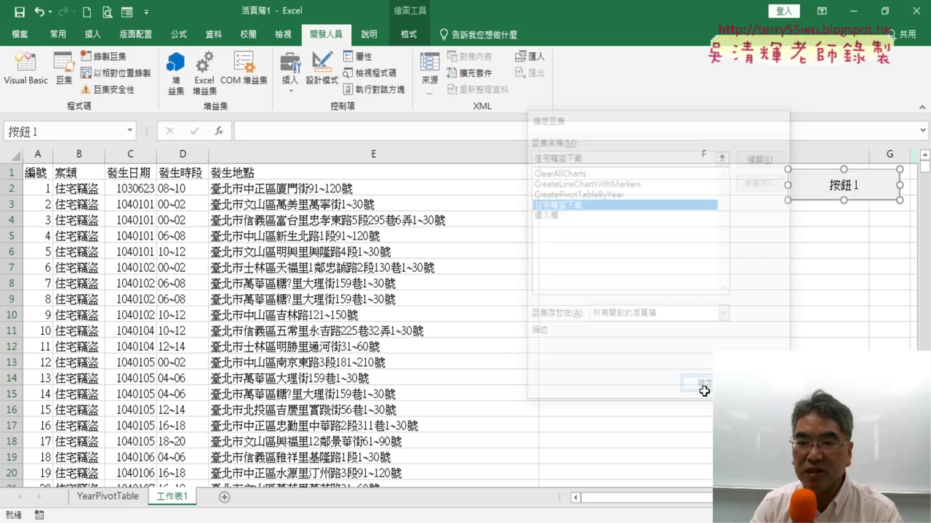
pyautogui.click(836, 187)
pyautogui.press('BackSpace')
pyautogui.press('BackSpace')
pyautogui.press('BackSpace')
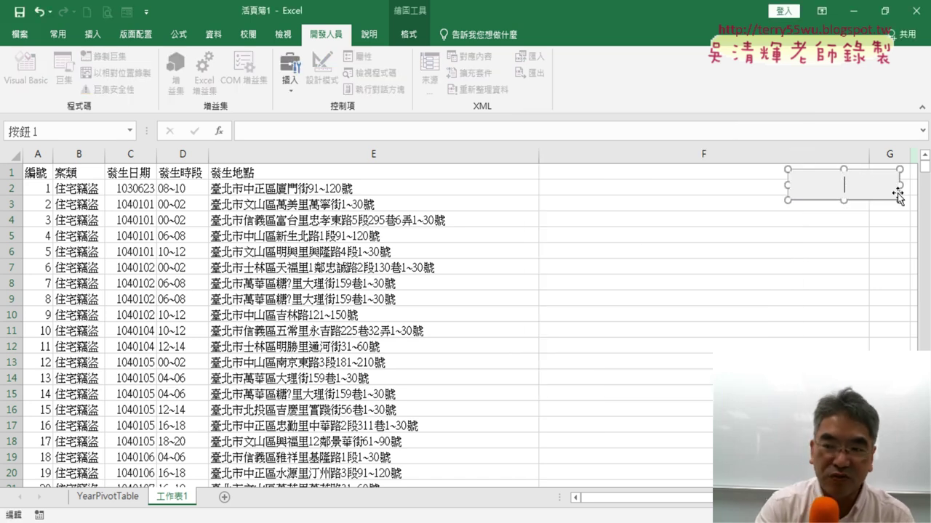
pyautogui.press('Delete')
pyautogui.hotkey('ctrl', 'v')
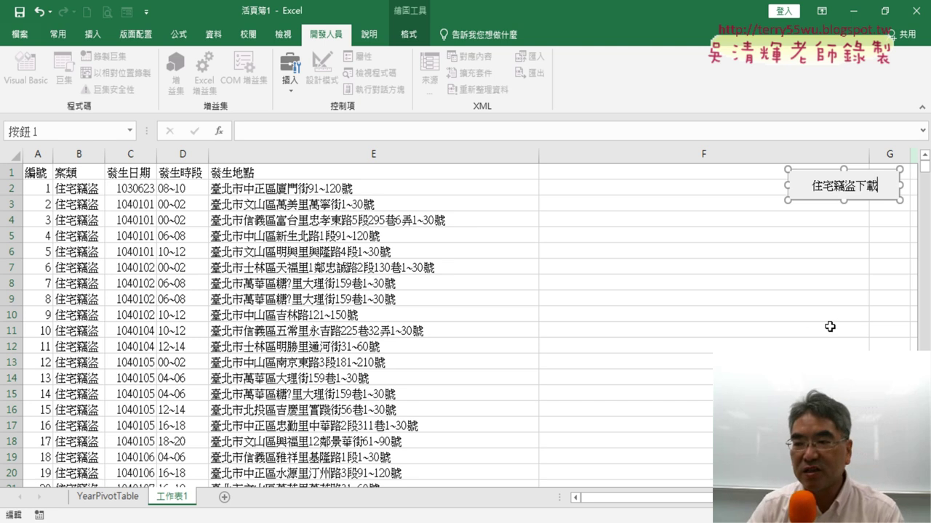
pyautogui.click(862, 298)
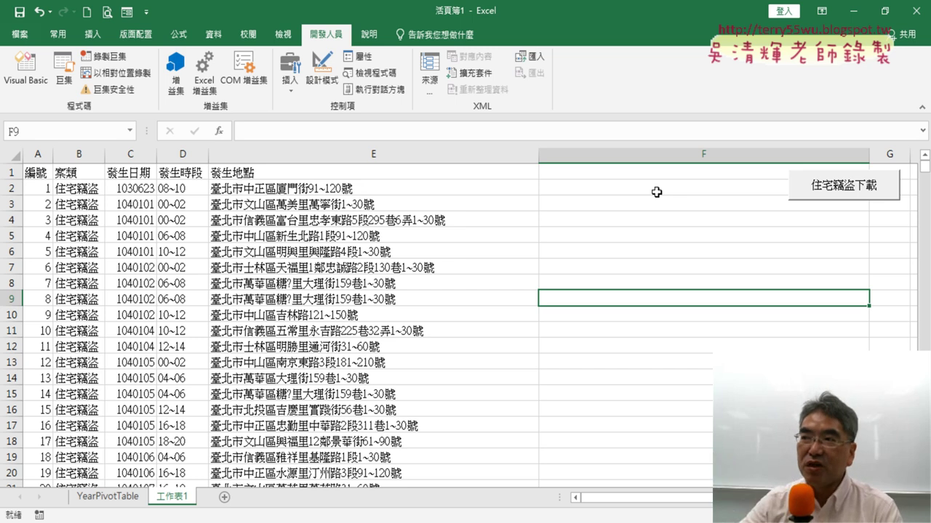
# Set the 住宅竊盜下載 button's positioning to 'Don't move or size with cells'
pyautogui.rightClick(830, 196)
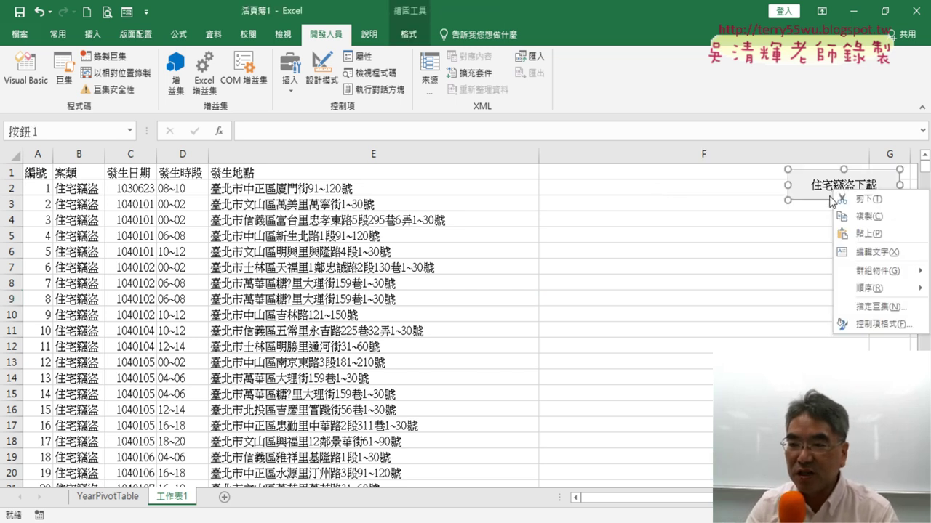
pyautogui.click(864, 325)
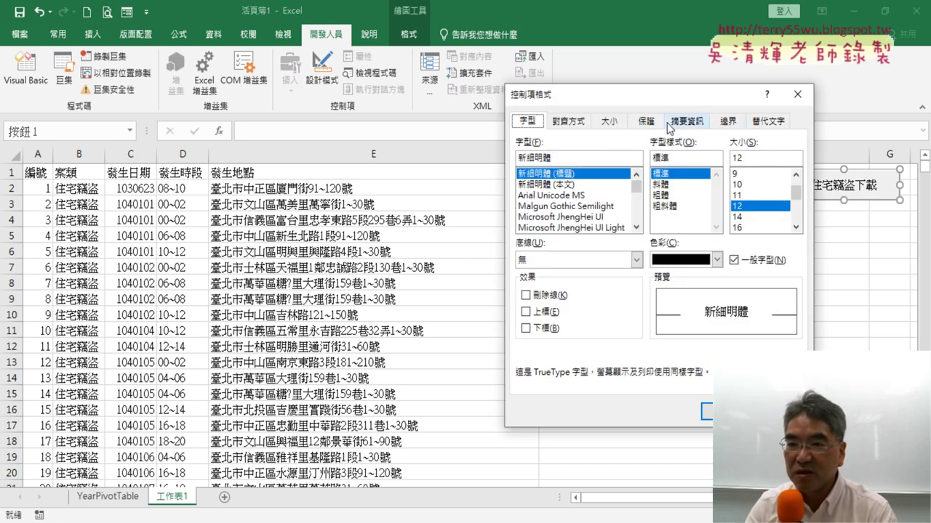
pyautogui.click(673, 122)
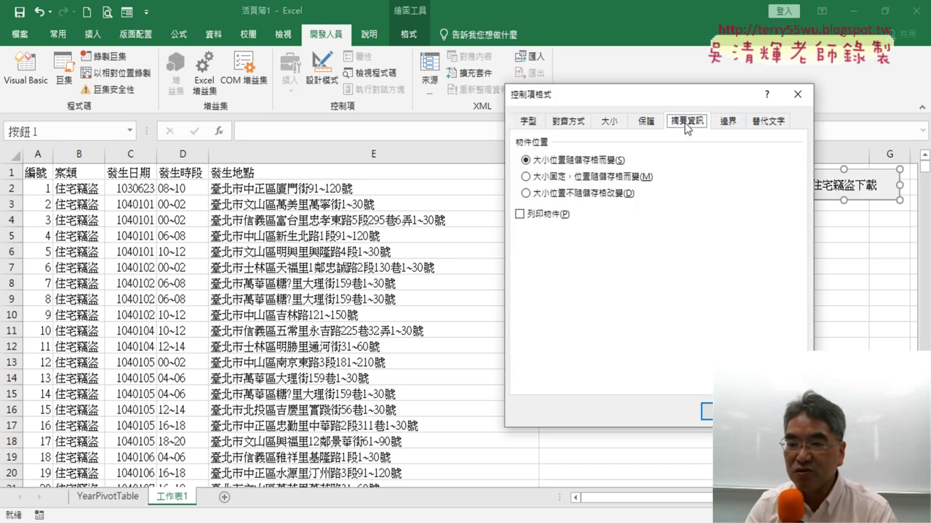
pyautogui.click(589, 196)
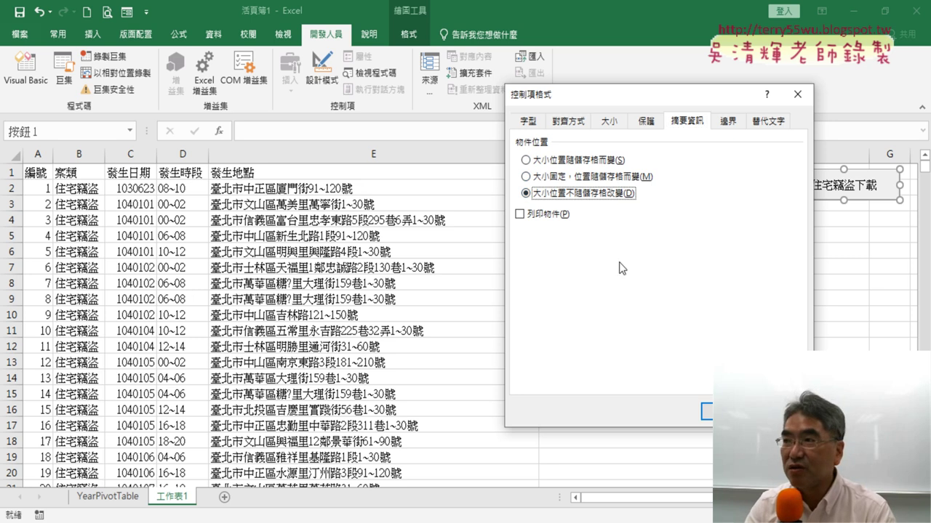
pyautogui.click(706, 412)
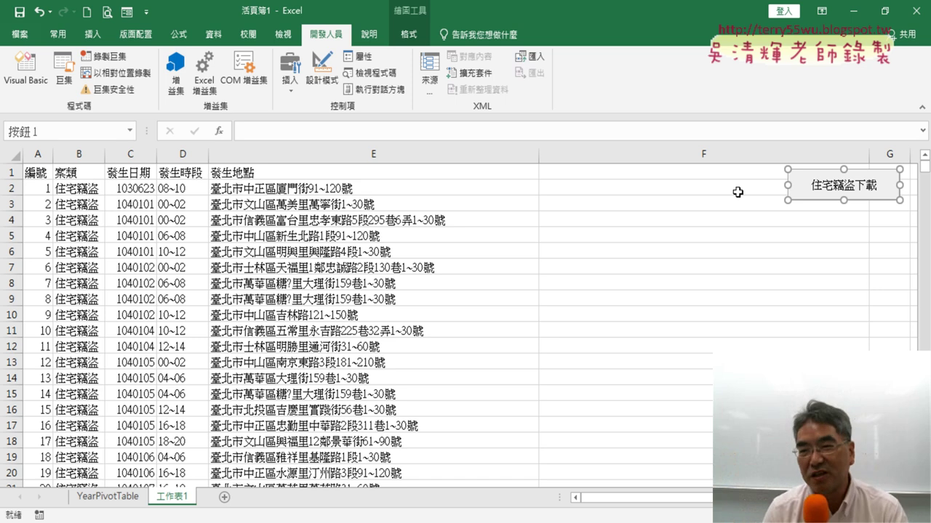
pyautogui.click(733, 240)
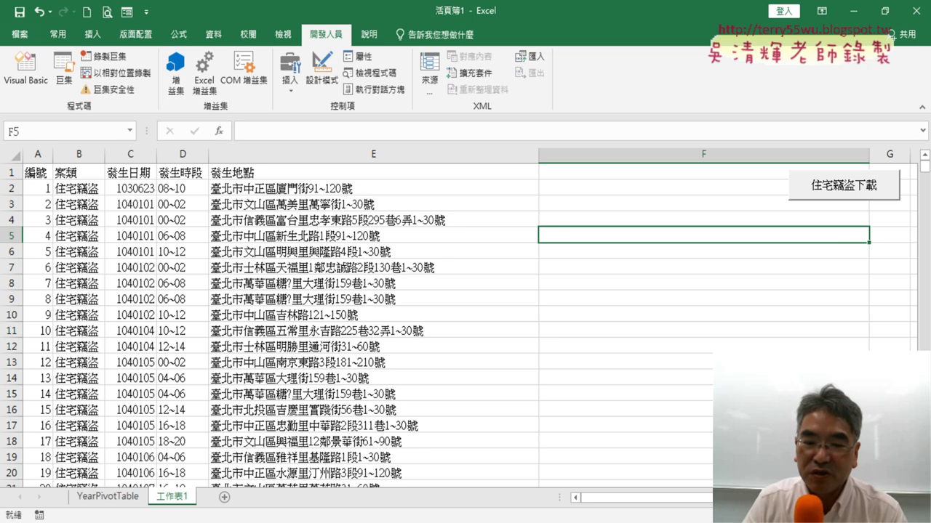
# On YearPivotTable, run CreateLineChartWithMarkers to chart yearly burglary counts for years 104–112
pyautogui.click(182, 480)
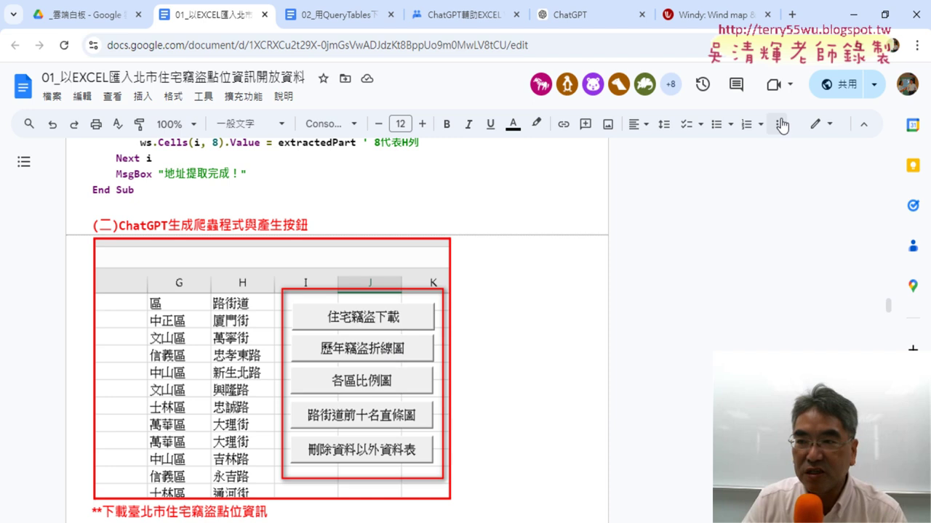
pyautogui.click(861, 16)
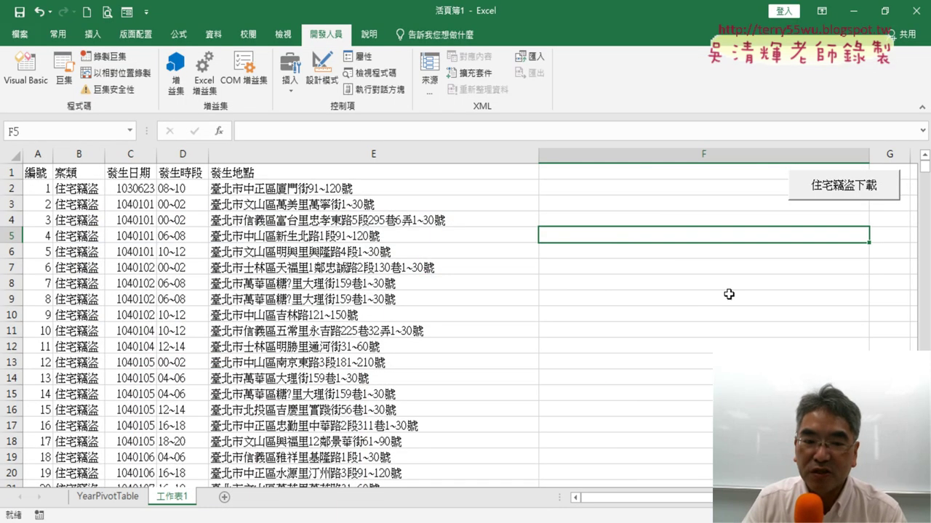
pyautogui.click(116, 497)
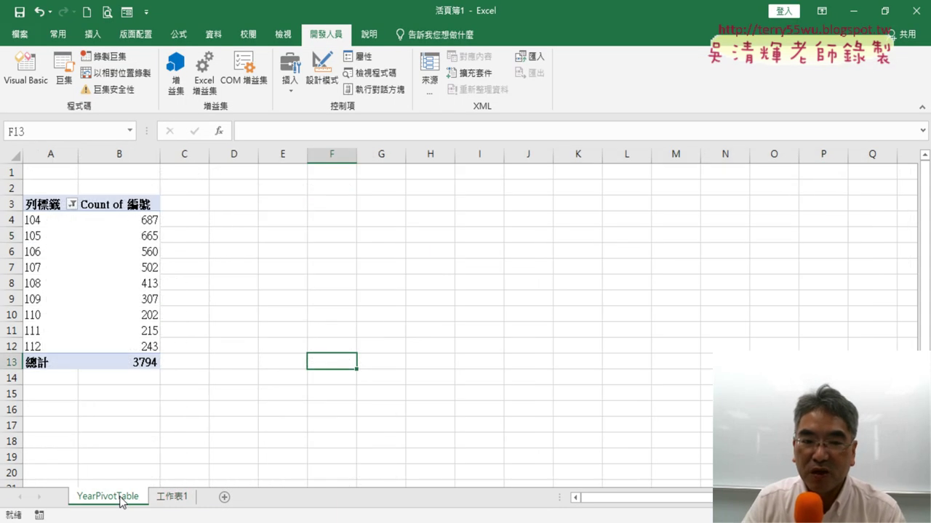
pyautogui.click(28, 73)
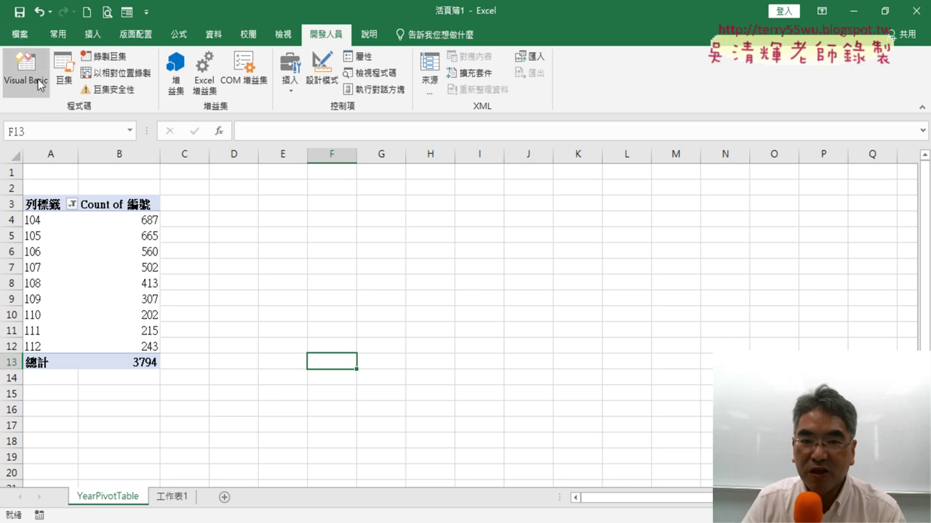
pyautogui.scroll(-2, 343, 255)
pyautogui.scroll(-4, 342, 255)
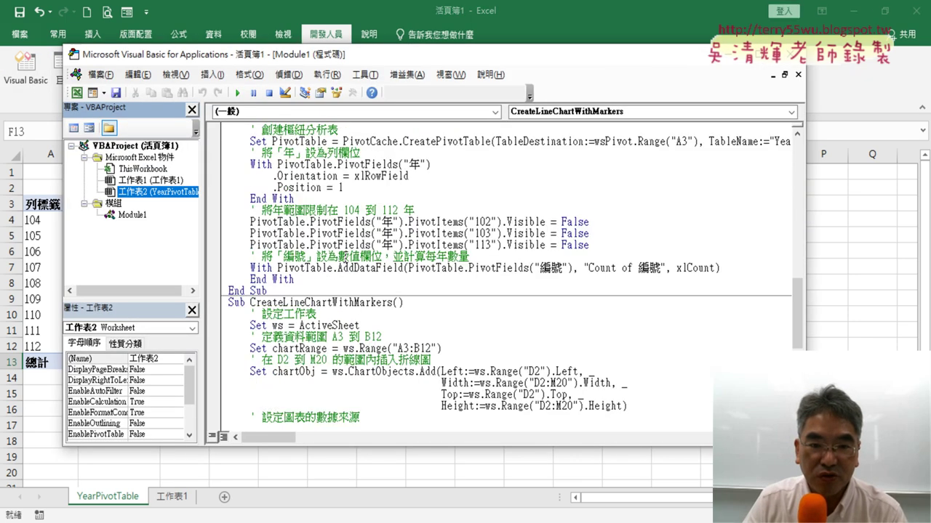
pyautogui.scroll(-2, 343, 258)
pyautogui.click(342, 266)
pyautogui.click(238, 93)
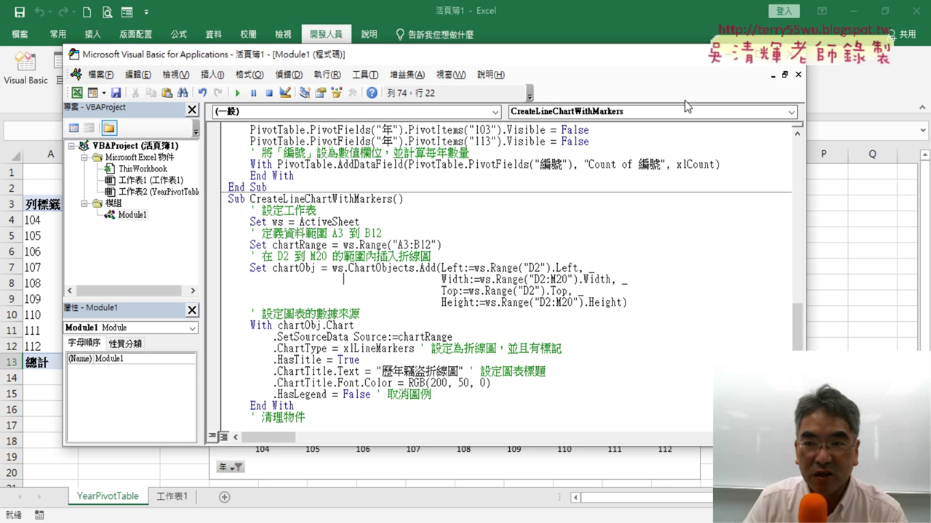
pyautogui.click(909, 204)
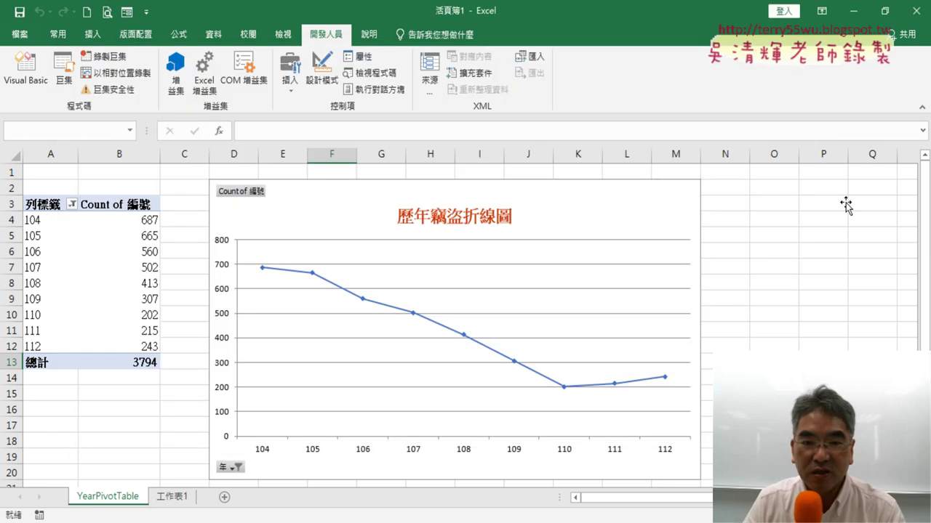
pyautogui.click(48, 277)
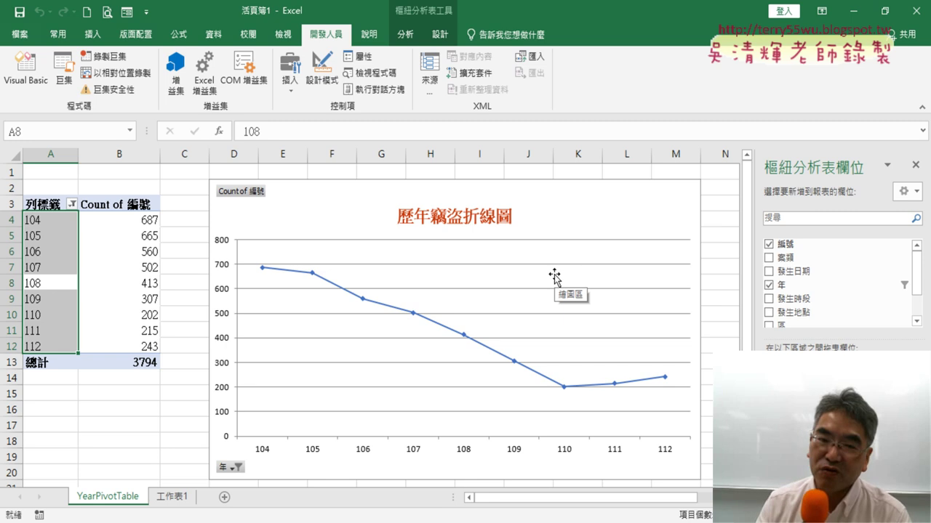
# Permanently delete the YearPivotTable sheet and its chart
pyautogui.rightClick(110, 500)
pyautogui.click(164, 346)
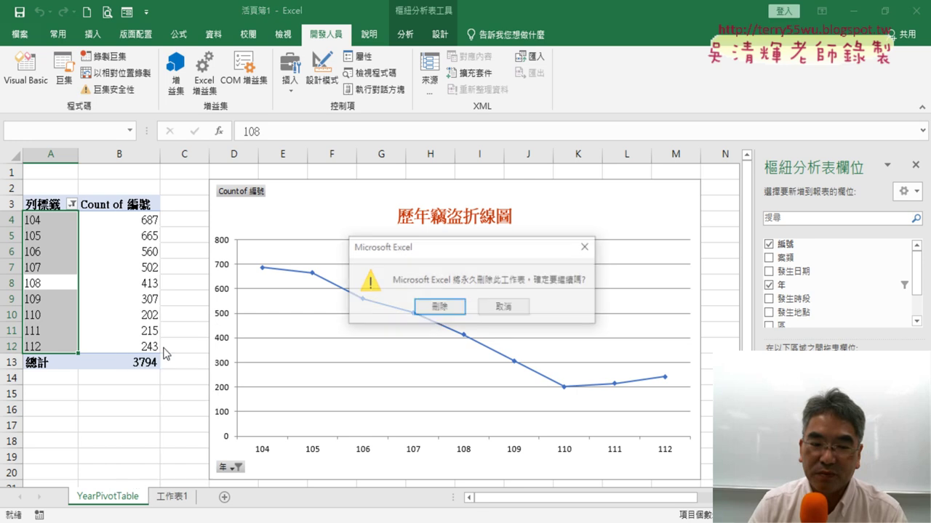
pyautogui.click(439, 308)
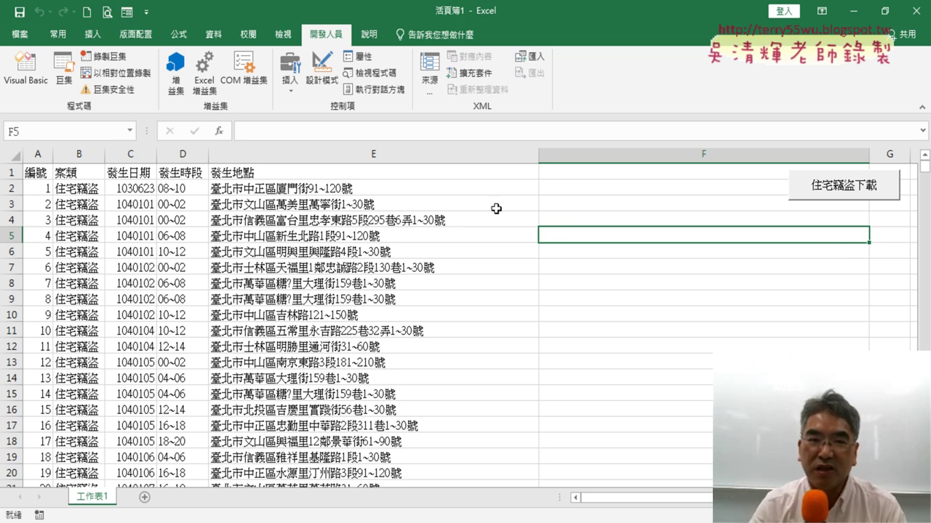
# Add an empty Sub 歷年竊盜折線圖() at the end of Module1, below ClearAllCharts
pyautogui.click(39, 87)
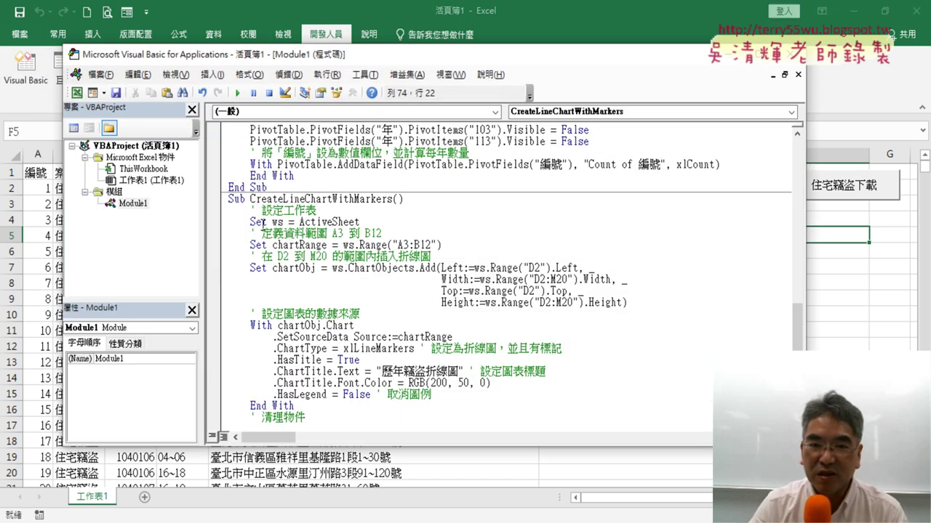
pyautogui.scroll(-2, 464, 324)
pyautogui.scroll(-2, 463, 324)
pyautogui.click(242, 419)
pyautogui.write('s')
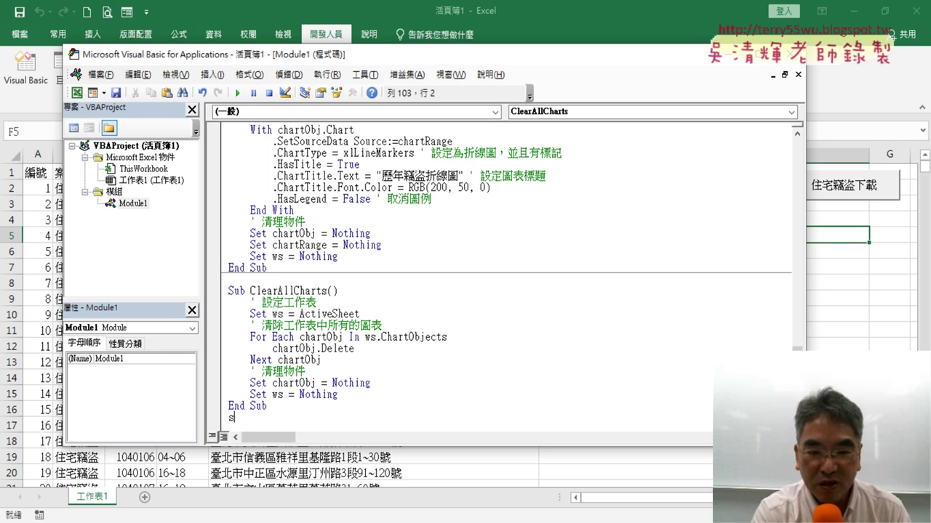
pyautogui.write('ub ')
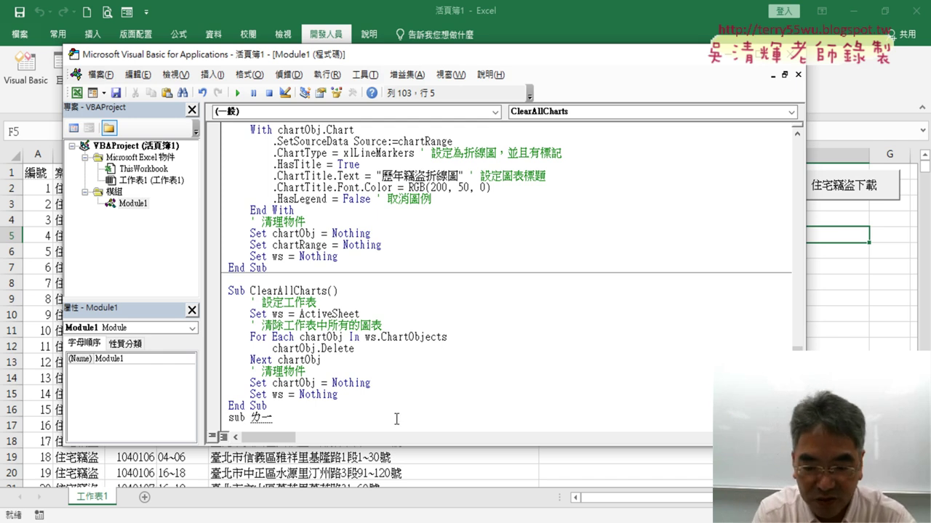
pyautogui.write('歷年竊')
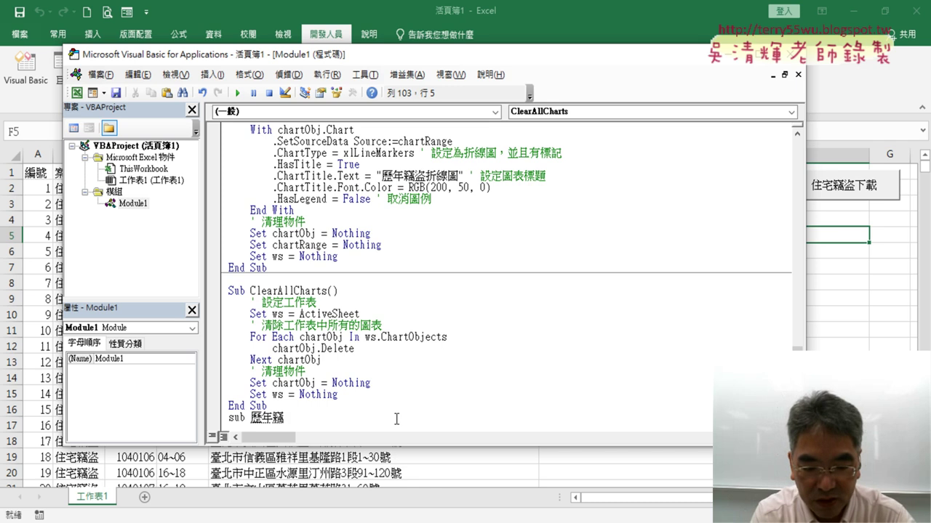
pyautogui.write('盜')
pyautogui.write('折')
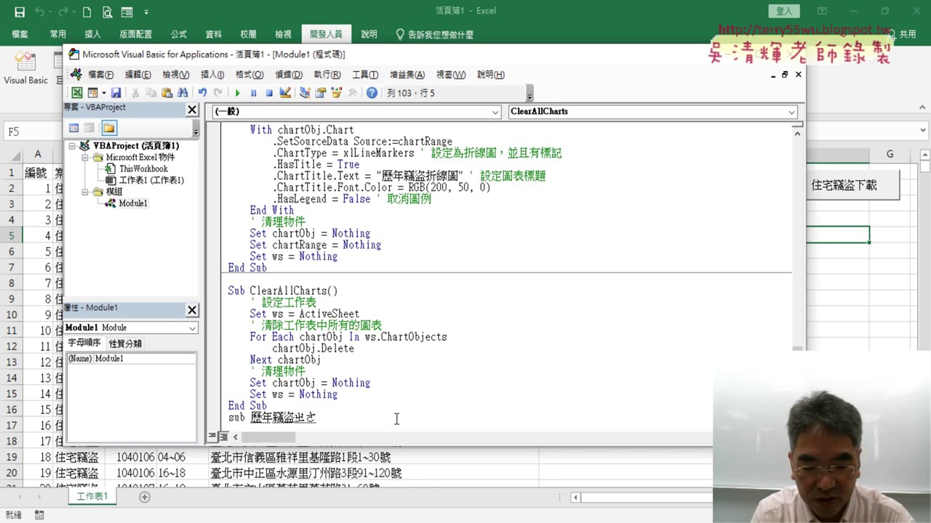
pyautogui.write('線圖')
pyautogui.press('Return')
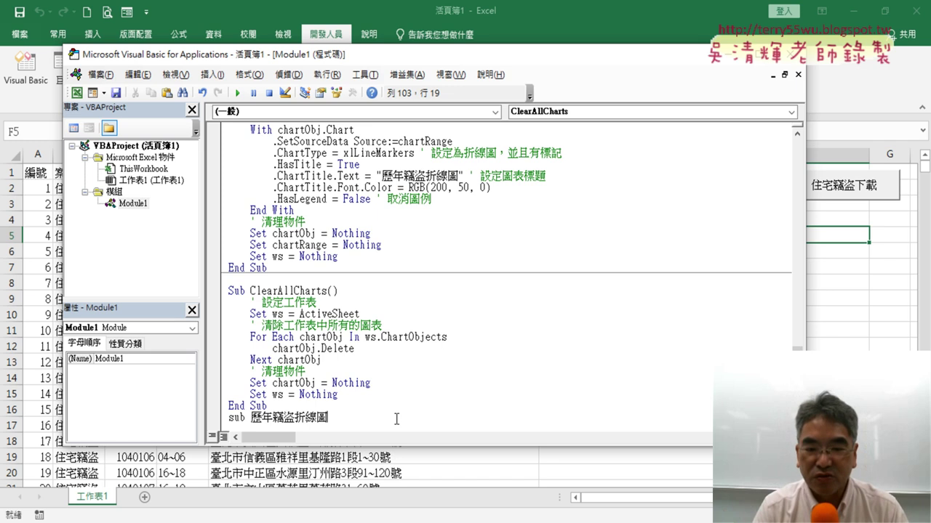
pyautogui.press('Return')
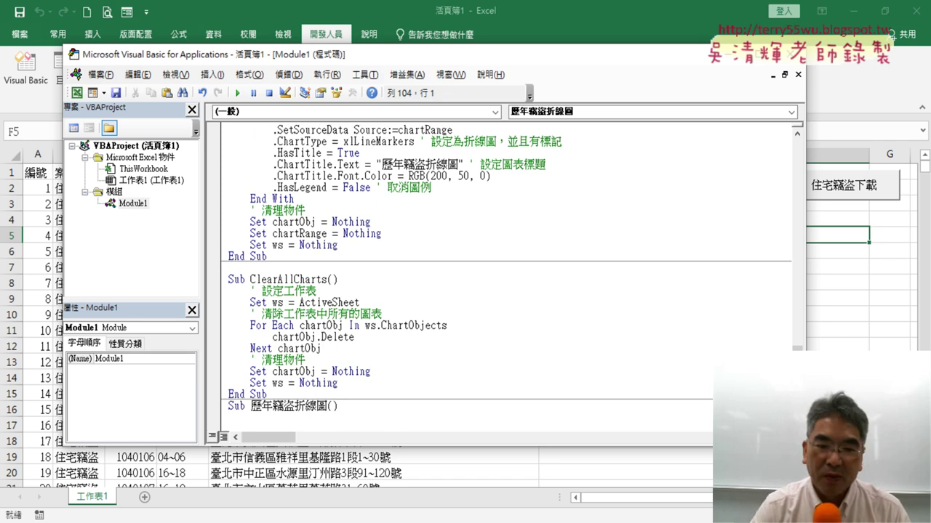
pyautogui.moveTo(328, 385); pyautogui.dragTo(337, 403)
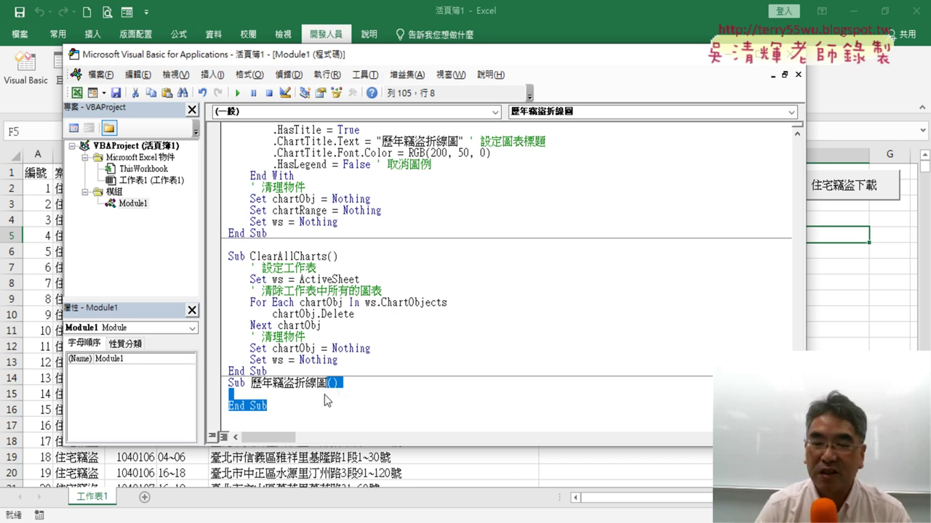
pyautogui.click(317, 393)
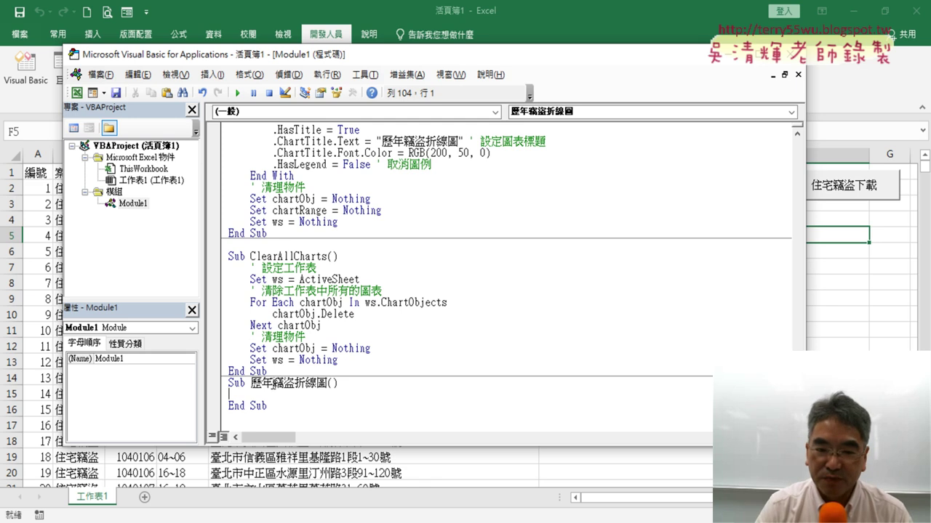
pyautogui.scroll(1, 344, 383)
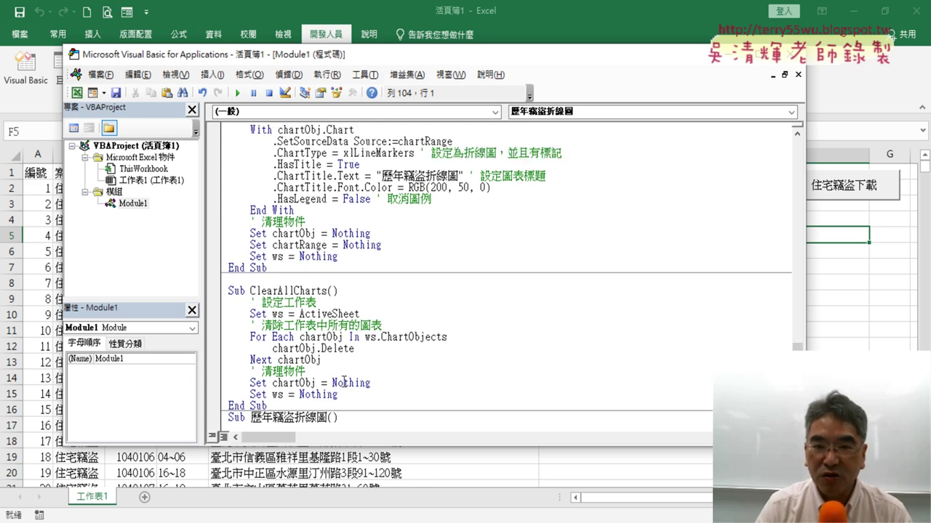
pyautogui.scroll(5, 345, 383)
pyautogui.scroll(1, 346, 378)
pyautogui.scroll(5, 346, 375)
# Copy the name CreatePivotTableByYear from its Sub declaration line
pyautogui.scroll(4, 346, 372)
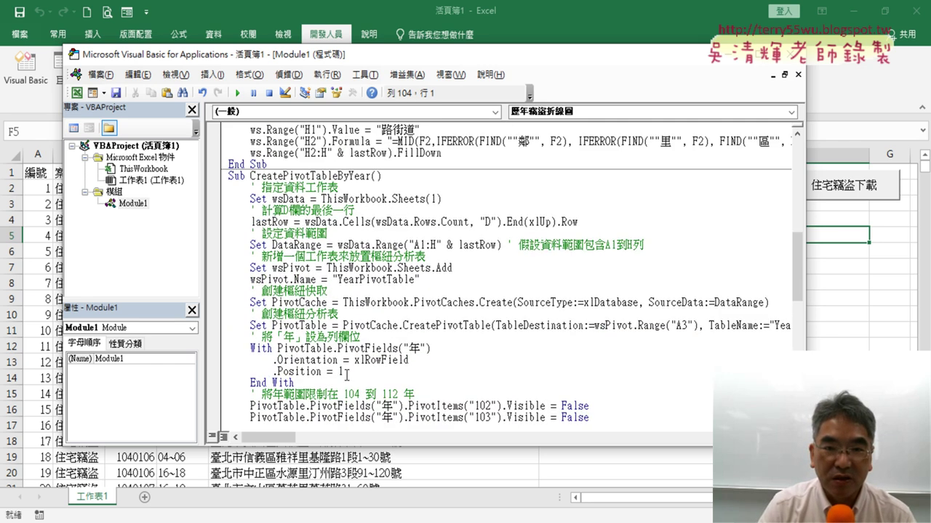
pyautogui.scroll(1, 300, 260)
pyautogui.moveTo(250, 211); pyautogui.dragTo(359, 211)
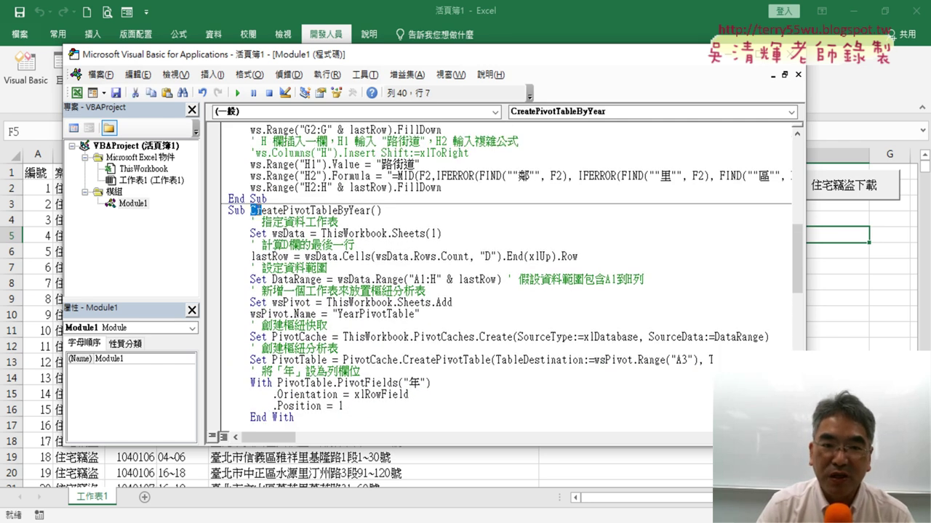
pyautogui.rightClick(346, 213)
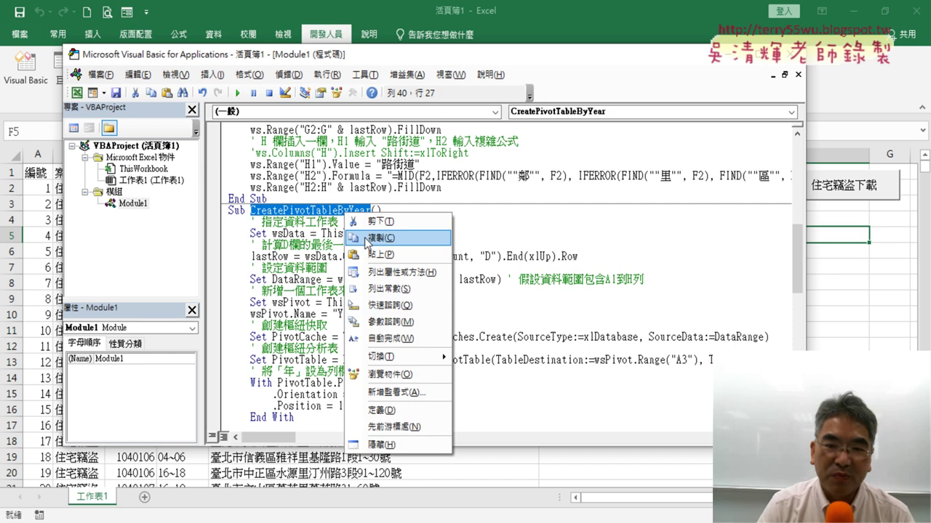
pyautogui.click(372, 239)
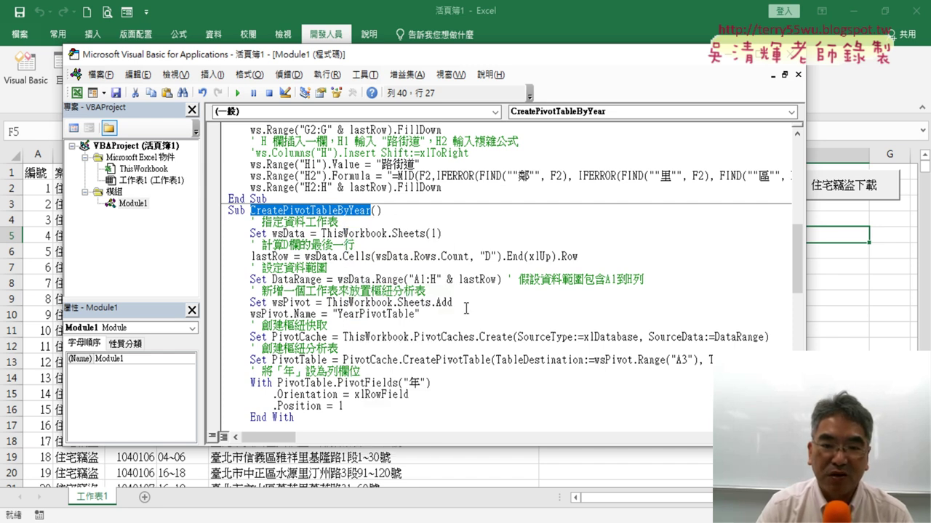
pyautogui.scroll(-8, 465, 309)
pyautogui.scroll(-2, 436, 349)
pyautogui.scroll(-4, 387, 407)
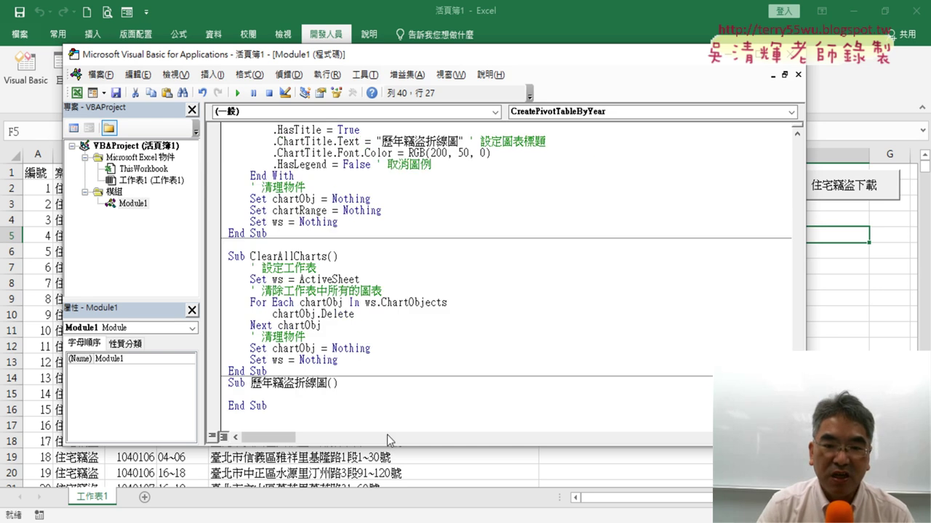
# Enter Call CreatePivotTableByYear as the first line of Sub 歷年竊盜折線圖
pyautogui.click(292, 398)
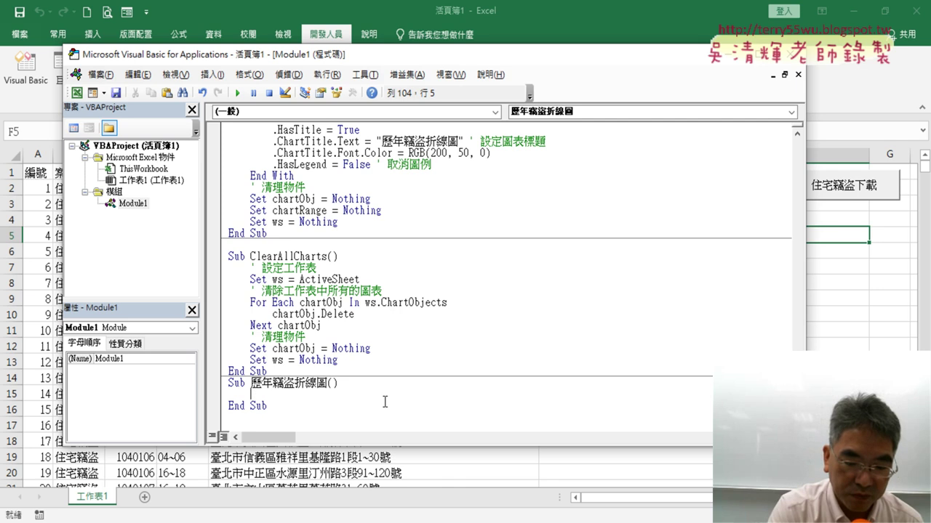
pyautogui.write('call ')
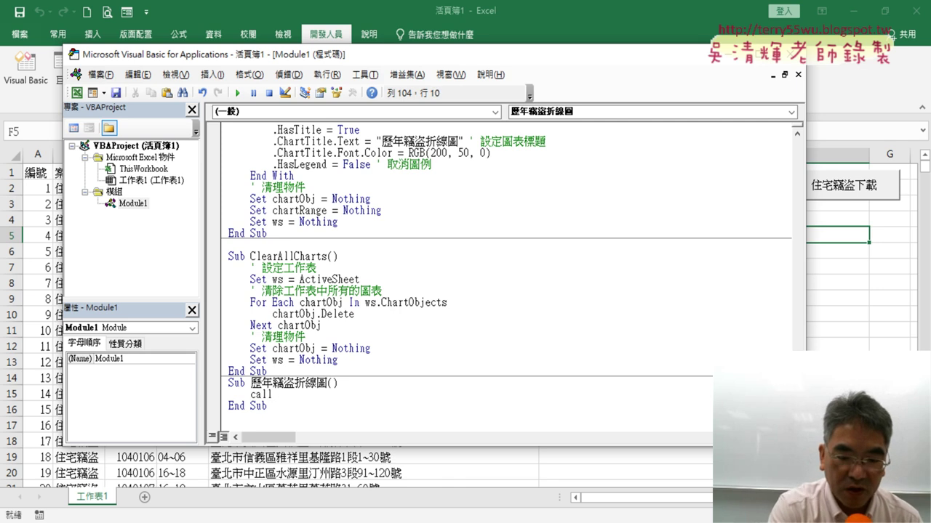
pyautogui.write('CreatePivotTableByYear')
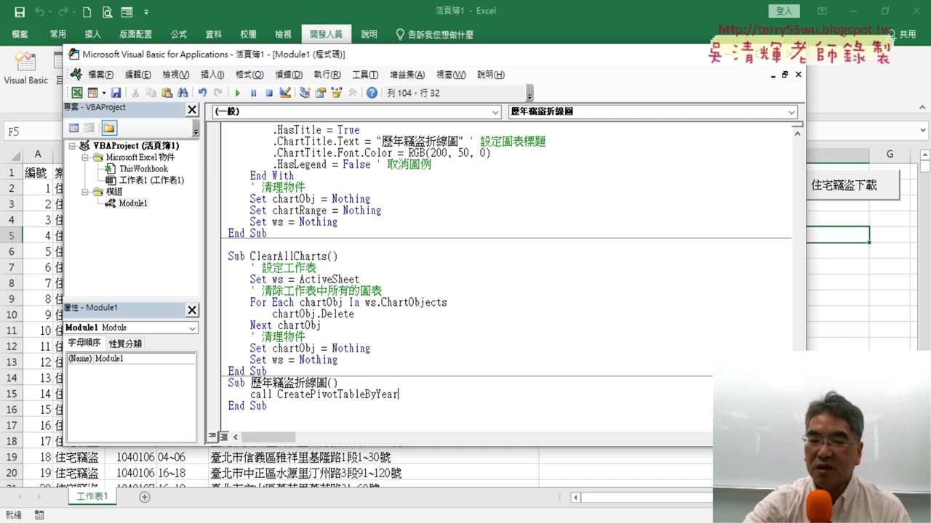
pyautogui.press('Return')
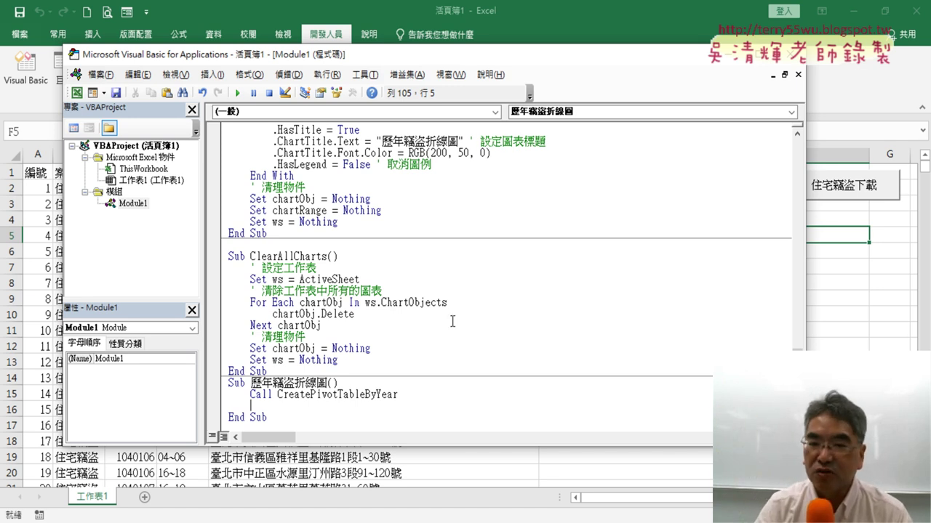
# Copy the name CreateLineChartWithMarkers, noting its chartRange of A3:B12
pyautogui.scroll(1, 452, 320)
pyautogui.scroll(2, 452, 321)
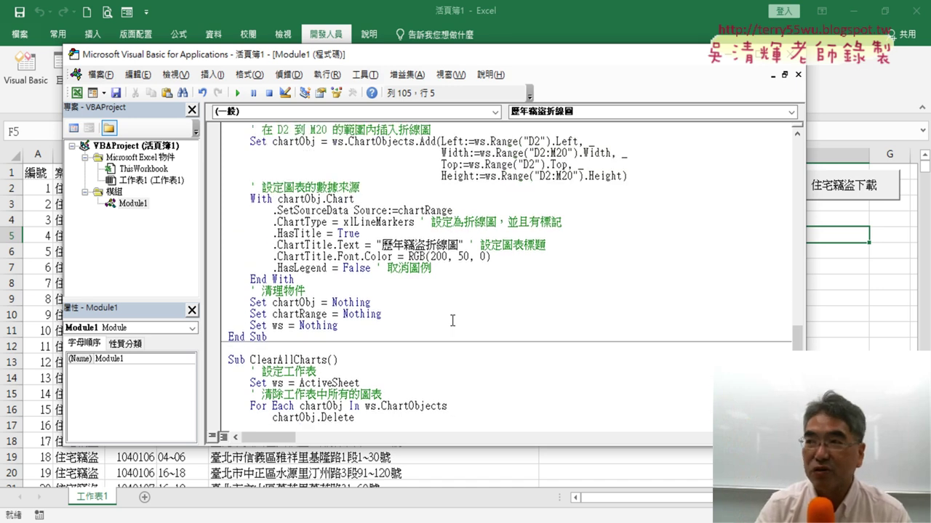
pyautogui.scroll(1, 452, 321)
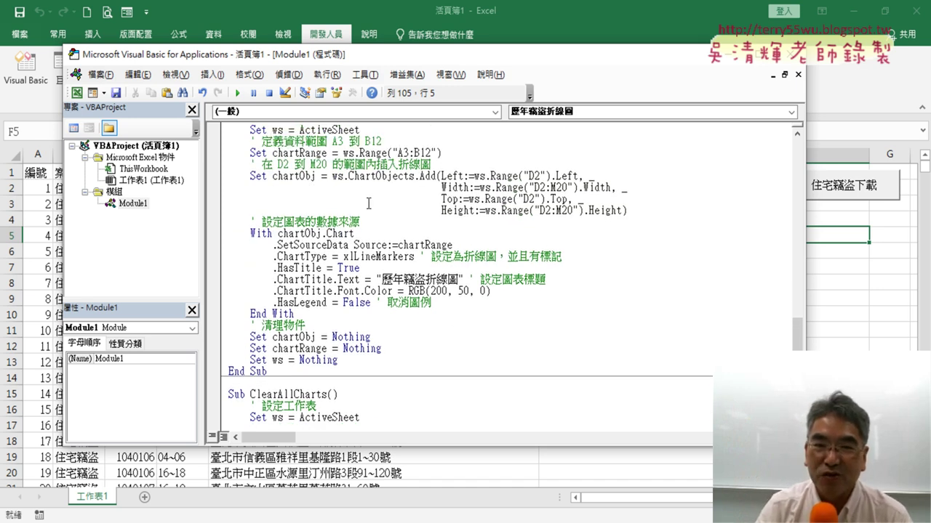
pyautogui.scroll(2, 369, 204)
pyautogui.moveTo(252, 176); pyautogui.dragTo(389, 175)
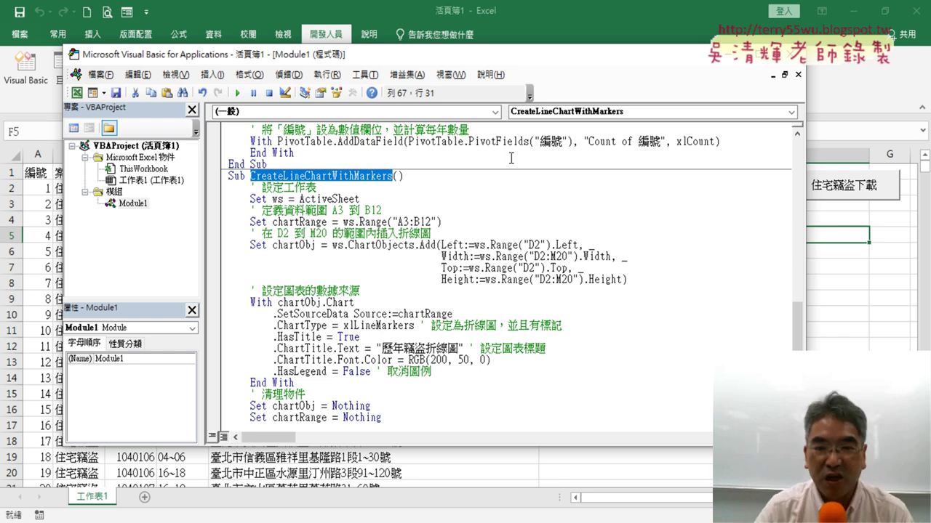
pyautogui.moveTo(442, 222); pyautogui.dragTo(282, 222)
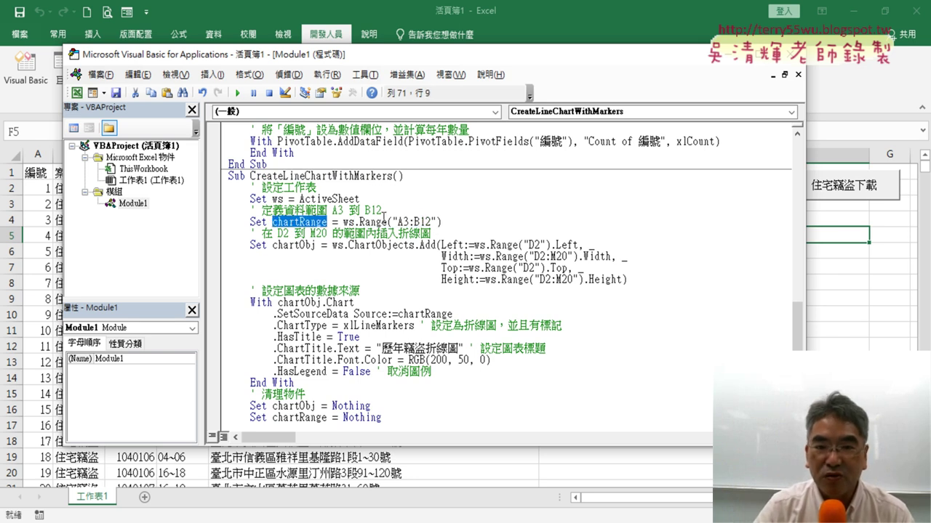
pyautogui.moveTo(442, 221); pyautogui.dragTo(343, 222)
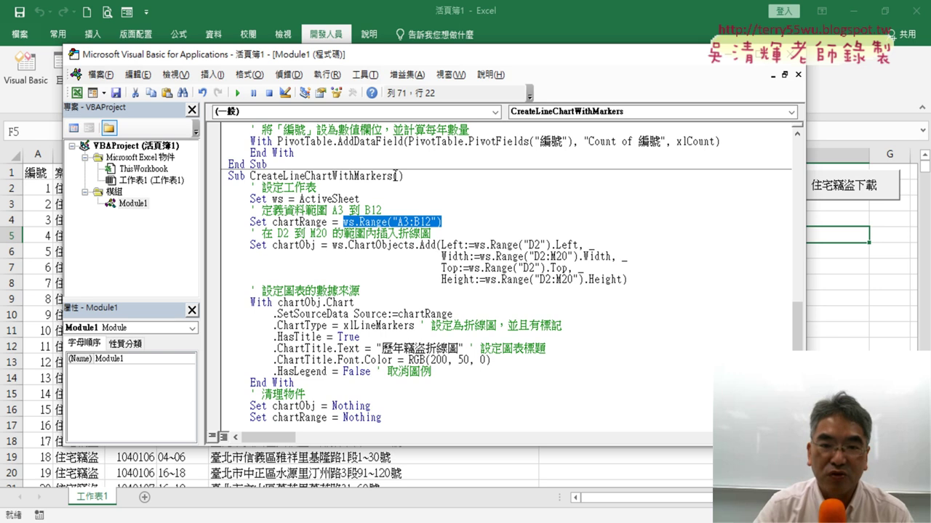
pyautogui.moveTo(395, 176); pyautogui.dragTo(250, 176)
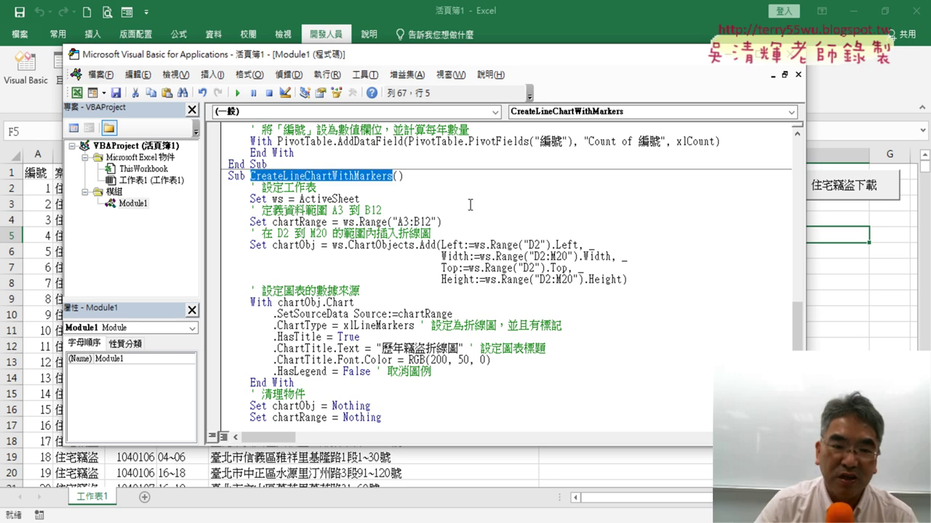
# Add Call CreateLineChartWithMarkers below the first call
pyautogui.scroll(-6, 500, 302)
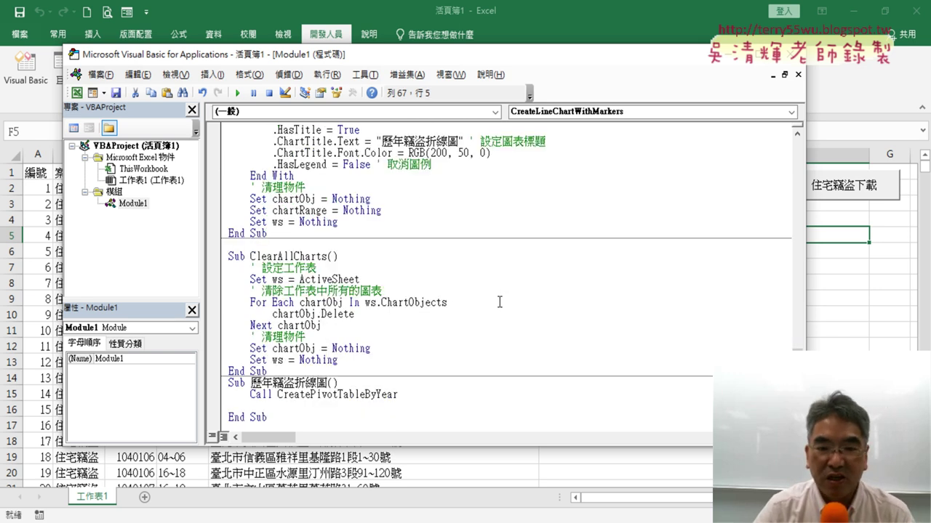
pyautogui.click(291, 394)
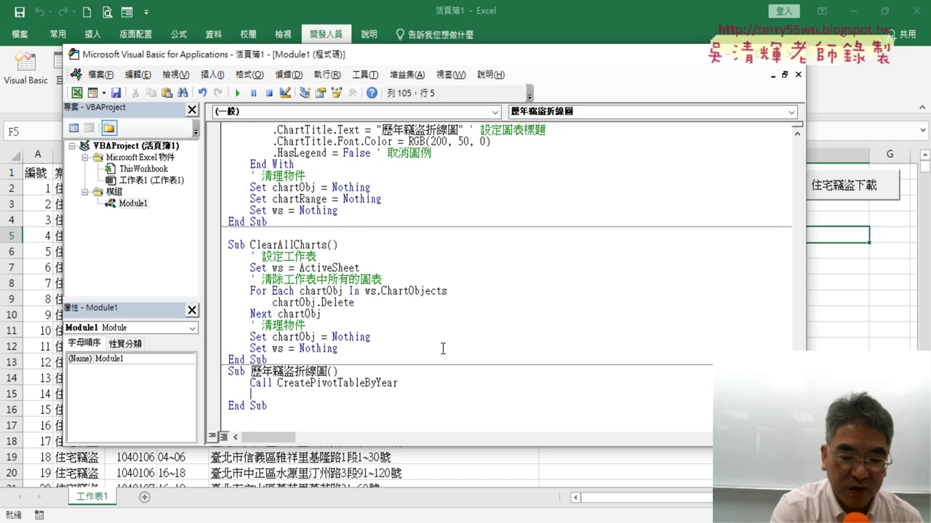
pyautogui.hotkey('ctrl', 'v')
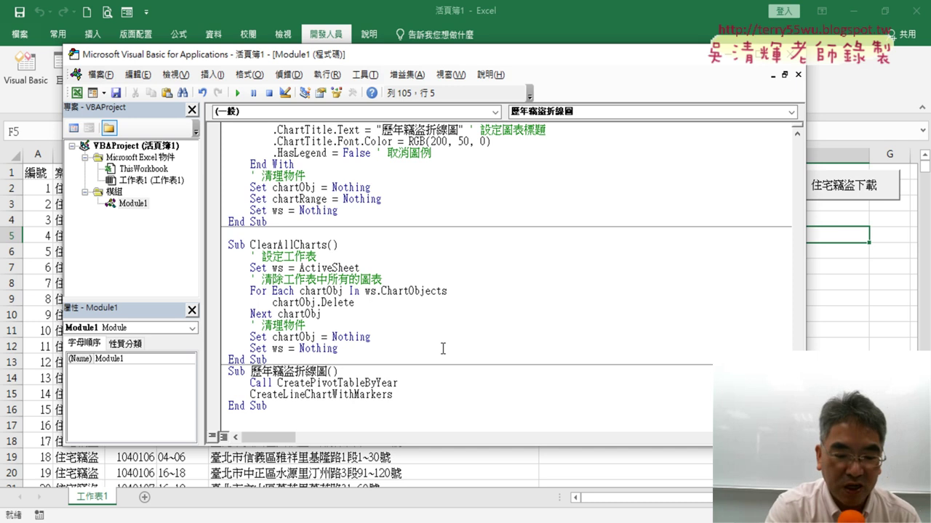
pyautogui.write('call')
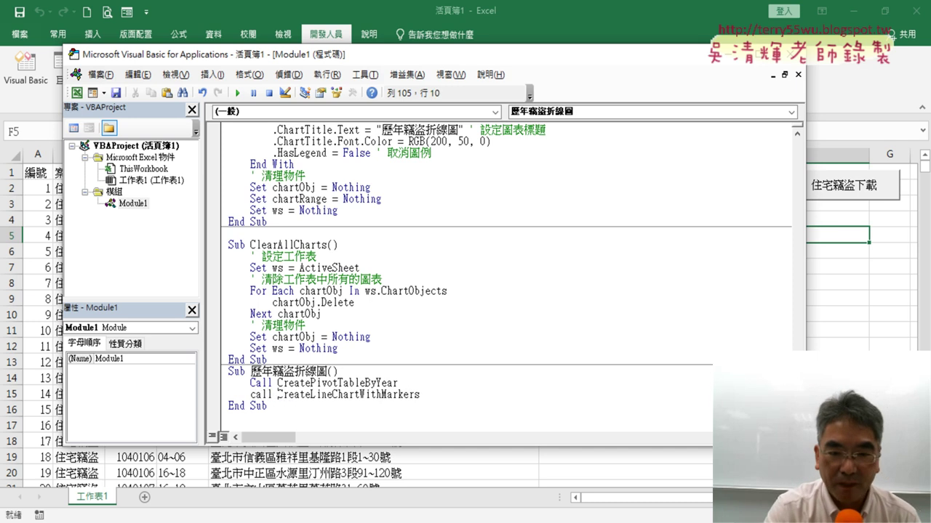
pyautogui.click(459, 321)
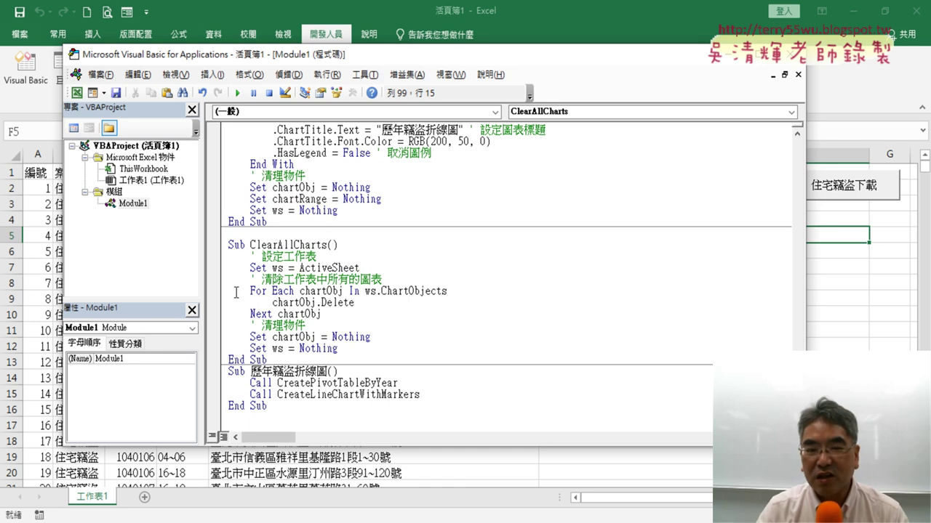
pyautogui.moveTo(202, 269); pyautogui.dragTo(154, 296)
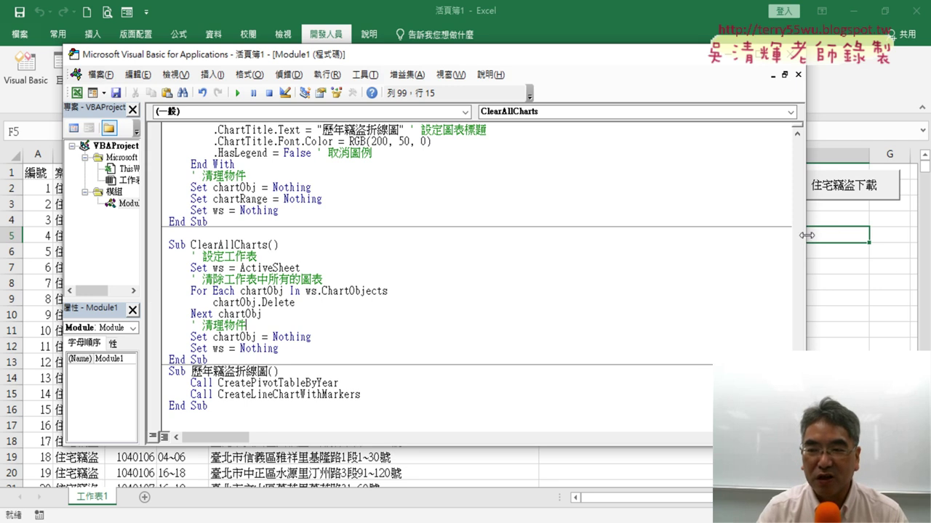
# Move the VBA window aside to show the sheet and step into 歷年竊盜折線圖 with F8
pyautogui.moveTo(806, 235); pyautogui.dragTo(655, 237)
pyautogui.click(269, 383)
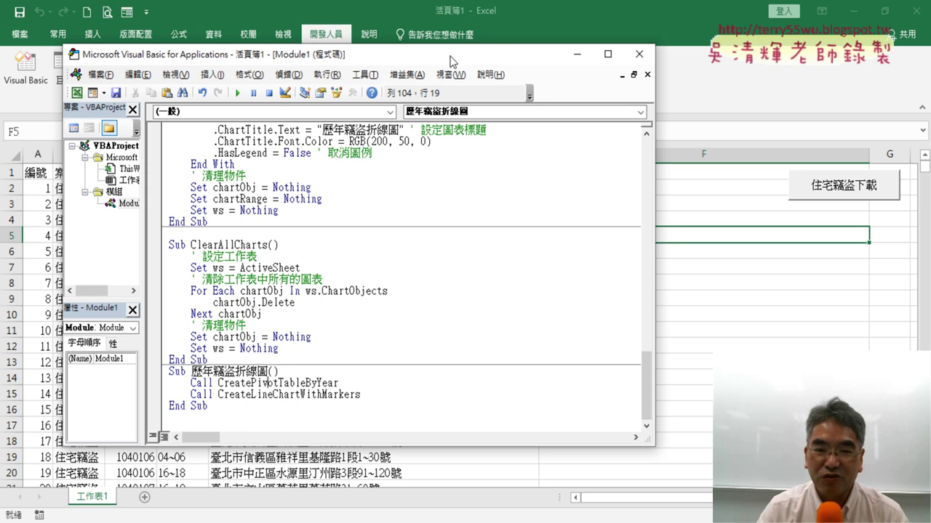
pyautogui.moveTo(451, 61); pyautogui.dragTo(604, 63)
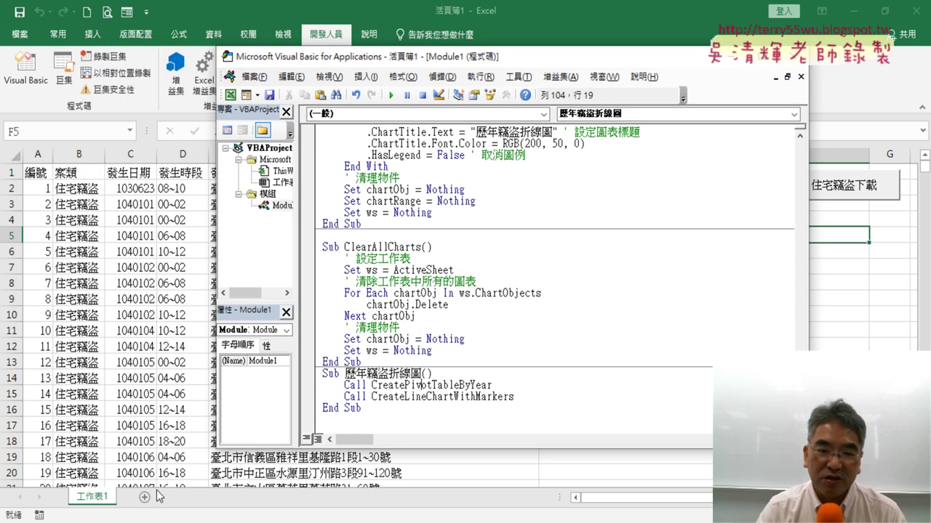
pyautogui.click(450, 385)
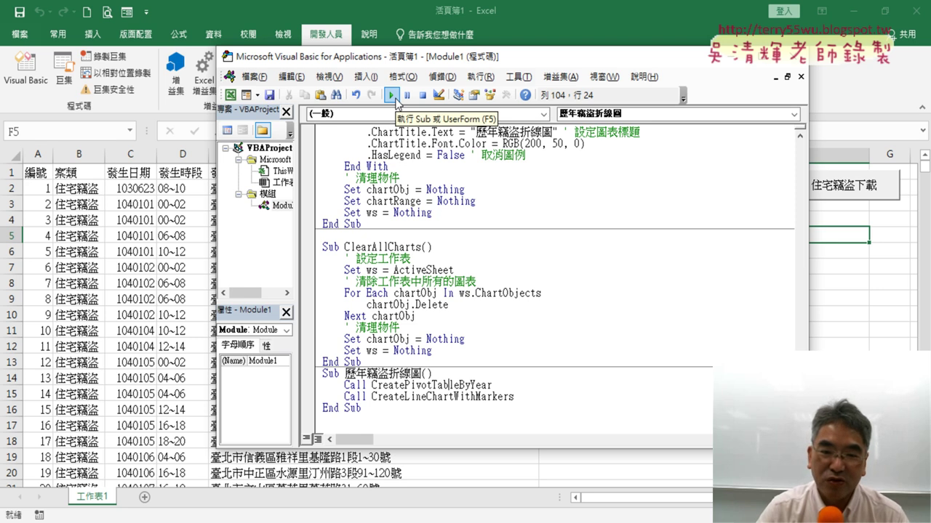
pyautogui.click(473, 385)
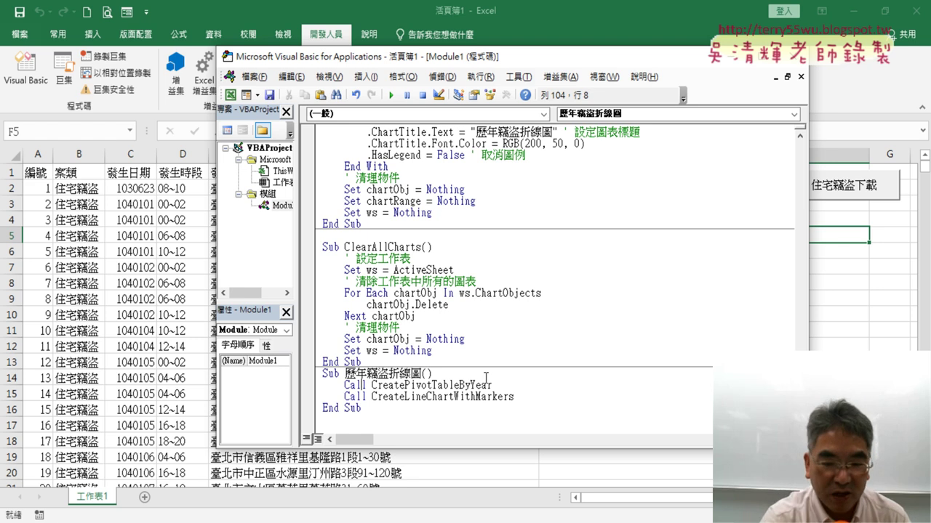
pyautogui.press('F8')
pyautogui.press('F8')
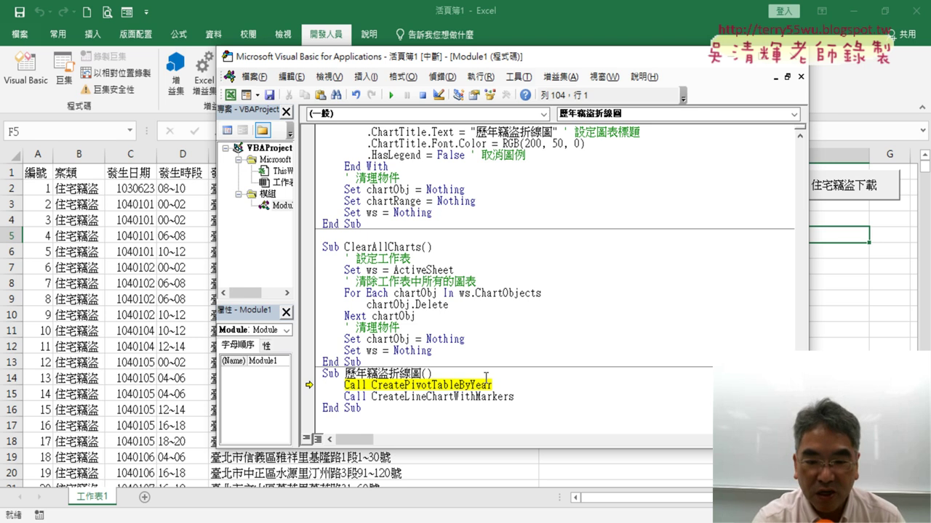
# Step into CreatePivotTableByYear up to the wsData = ThisWorkbook.Sheets(1) line
pyautogui.press('F8')
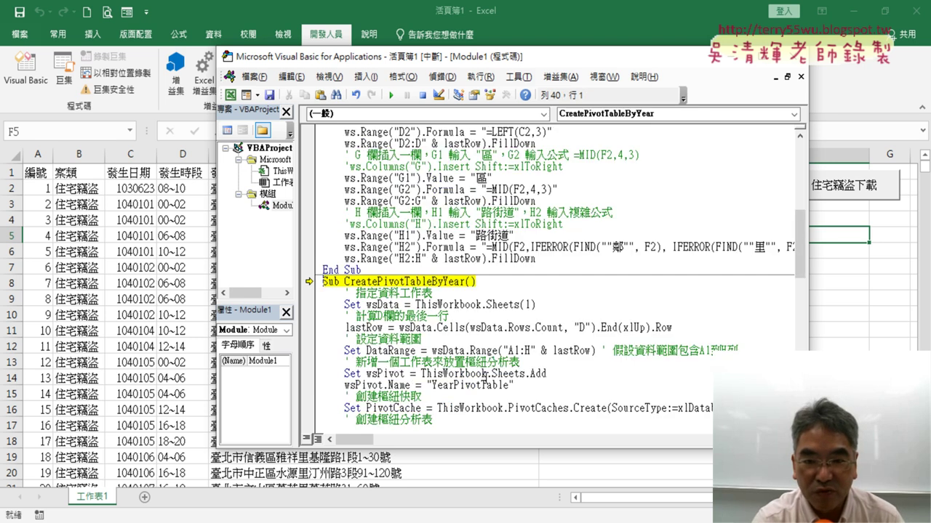
pyautogui.press('F8')
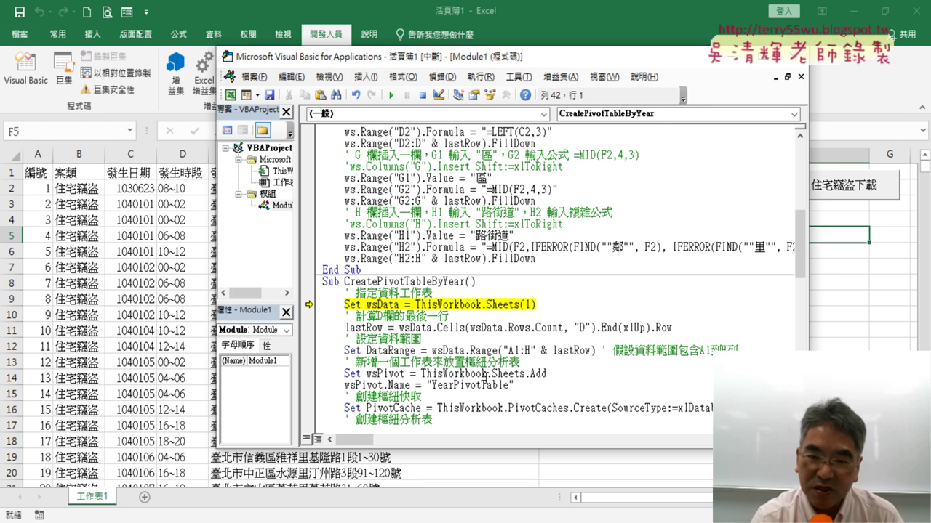
pyautogui.moveTo(542, 305); pyautogui.dragTo(415, 305)
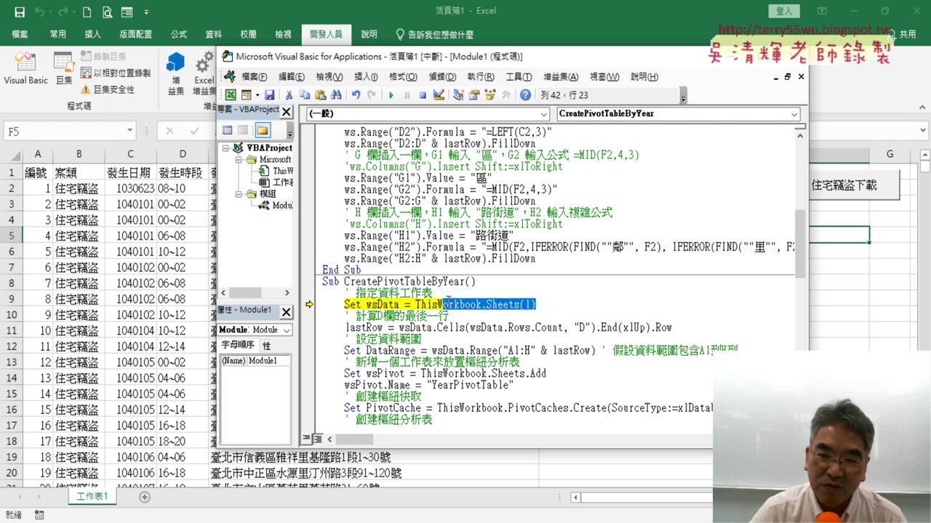
pyautogui.scroll(1, 421, 313)
pyautogui.scroll(2, 512, 281)
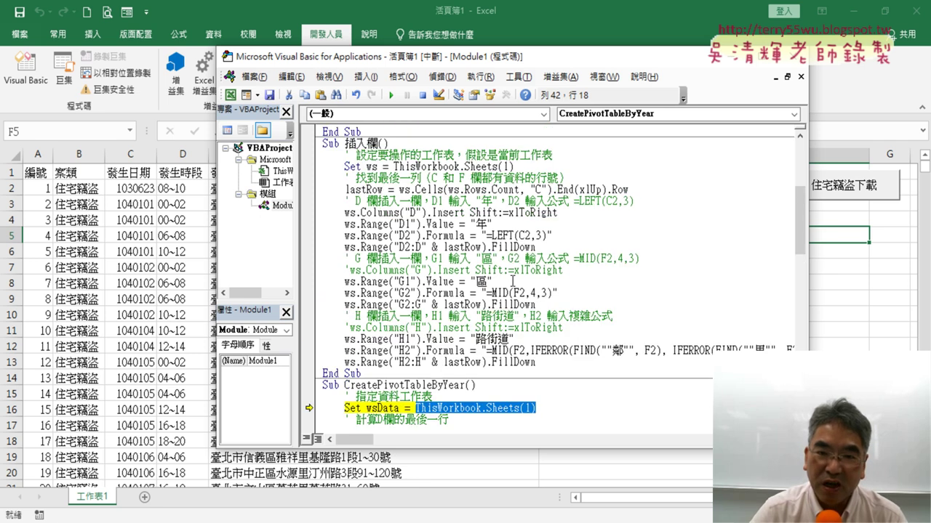
pyautogui.scroll(5, 501, 191)
pyautogui.scroll(1, 501, 191)
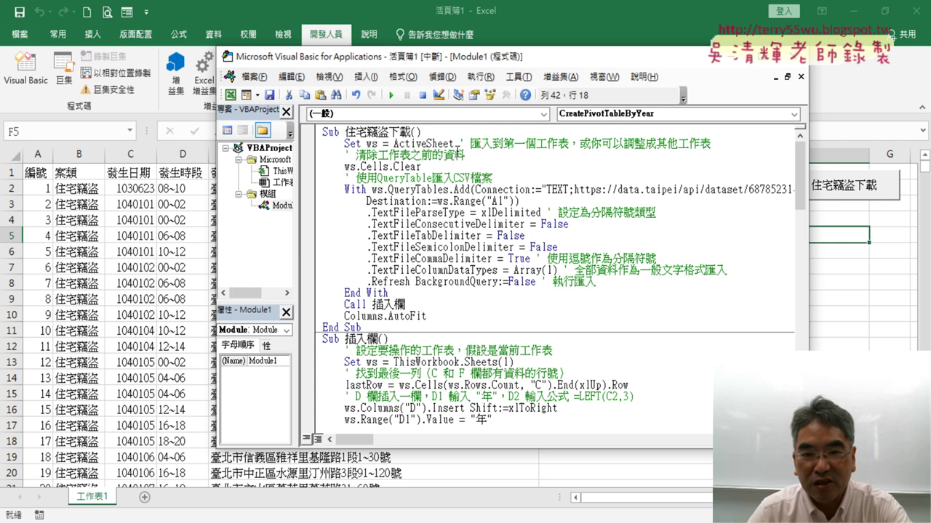
# Replace ThisWorkbook.Sheets(1) on the wsData line with ActiveSheet
pyautogui.moveTo(454, 144); pyautogui.dragTo(393, 145)
pyautogui.hotkey('ctrl', 'c')
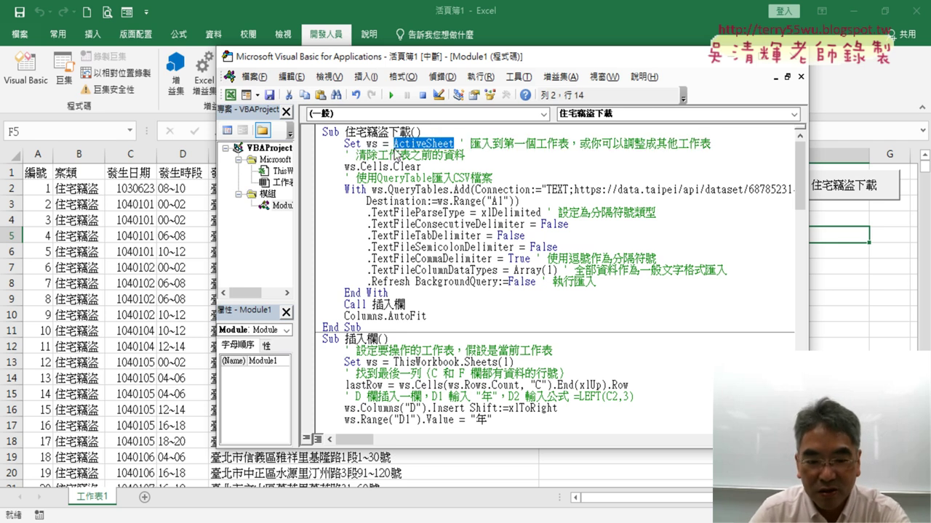
pyautogui.moveTo(514, 362); pyautogui.dragTo(399, 362)
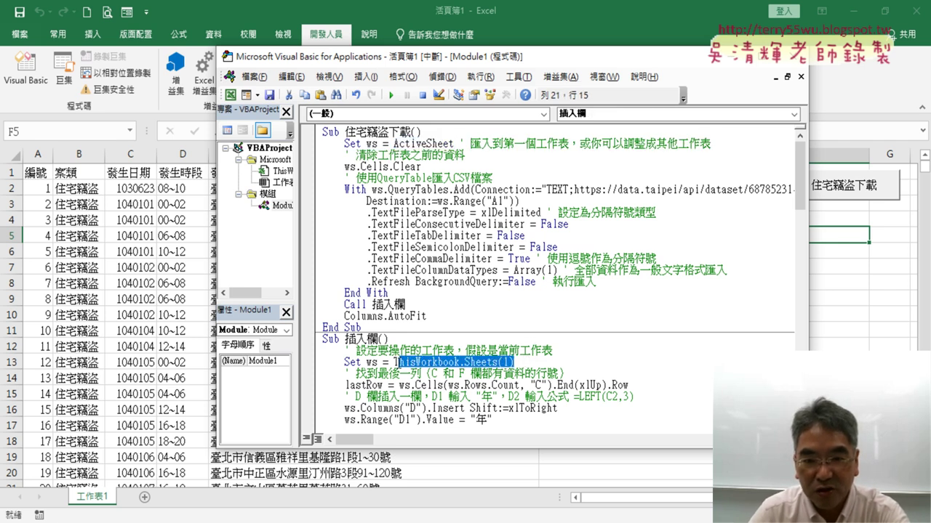
pyautogui.click(457, 361)
pyautogui.scroll(-4, 480, 349)
pyautogui.scroll(-4, 527, 341)
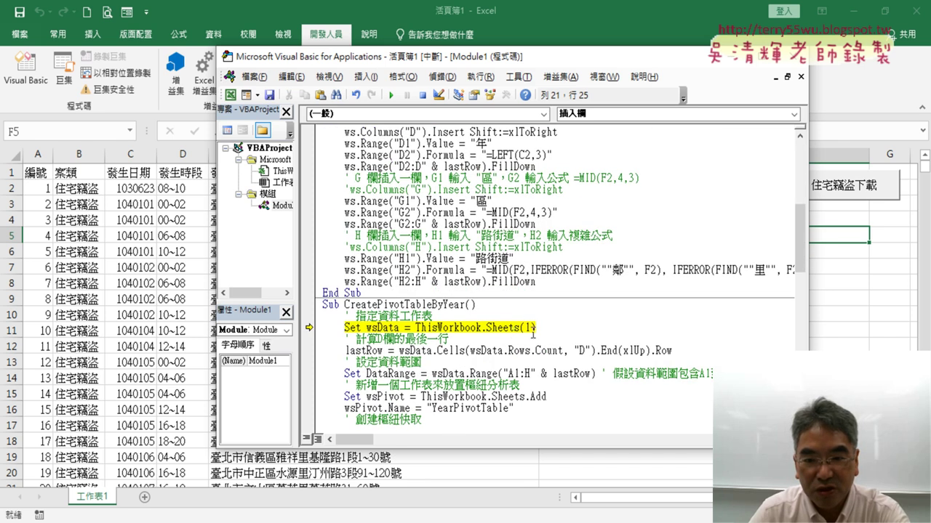
pyautogui.moveTo(535, 328); pyautogui.dragTo(412, 328)
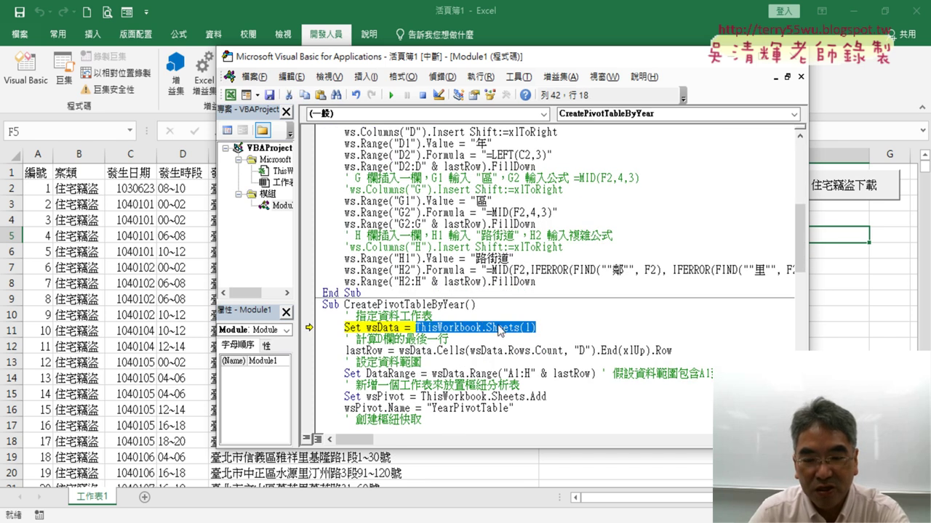
pyautogui.hotkey('ctrl', 'v')
# Keep stepping with F8 until the sheet is added and error 1004 appears
pyautogui.scroll(-3, 504, 313)
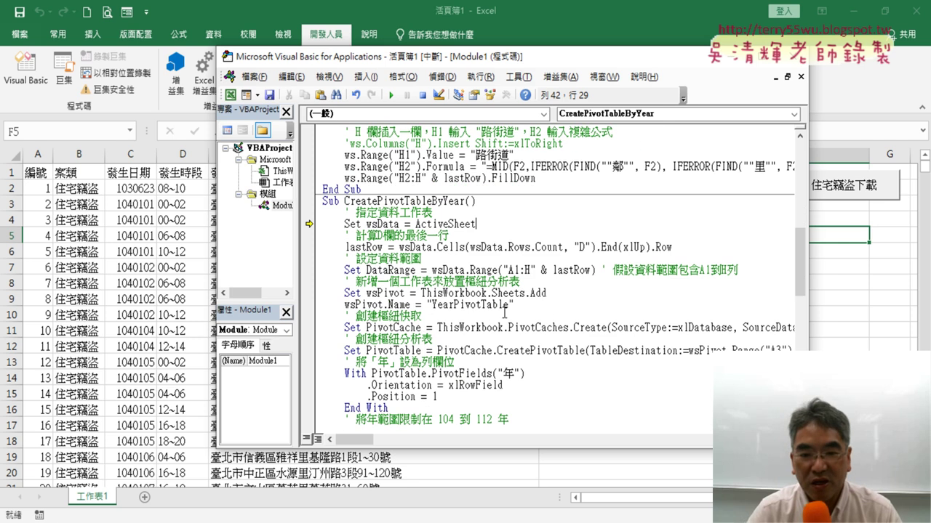
pyautogui.press('F8')
pyautogui.press('F8')
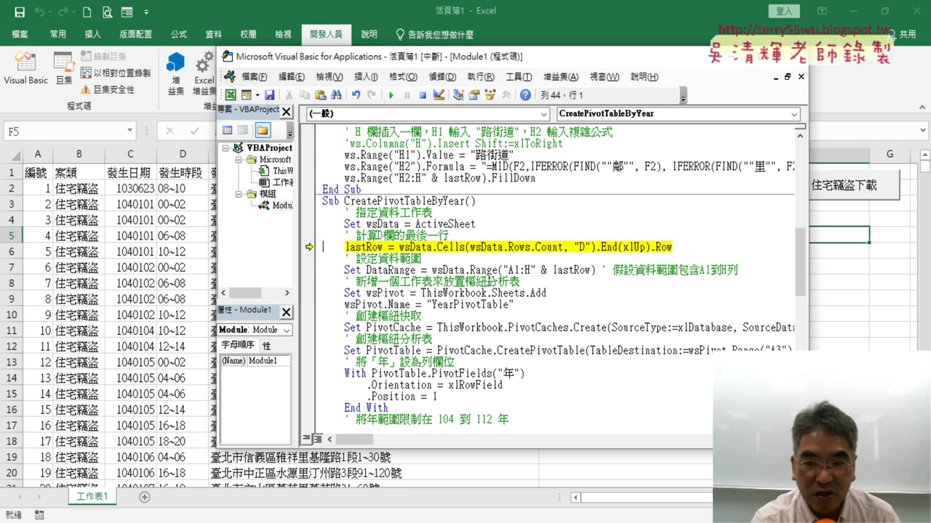
pyautogui.press('F8')
pyautogui.press('F8')
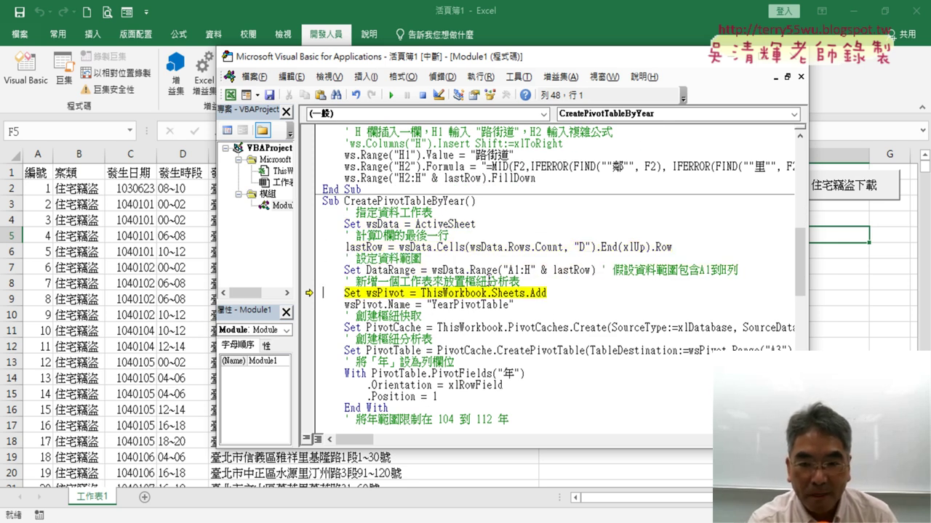
pyautogui.press('F8')
pyautogui.press('F8')
pyautogui.press('F8')
pyautogui.press('F8')
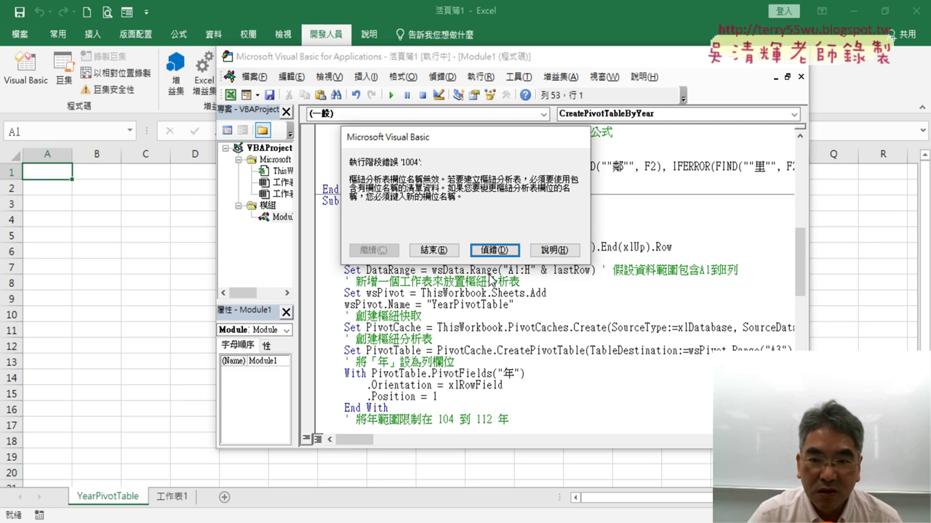
# Enter debug mode from error 1004 and revert wsData to ThisWorkbook.Sheets(1)
pyautogui.click(494, 250)
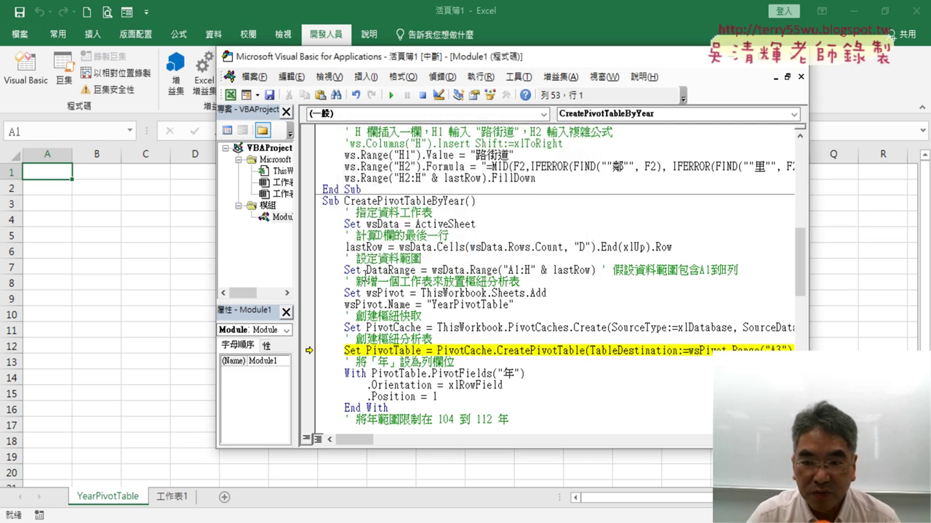
pyautogui.moveTo(300, 275); pyautogui.dragTo(267, 266)
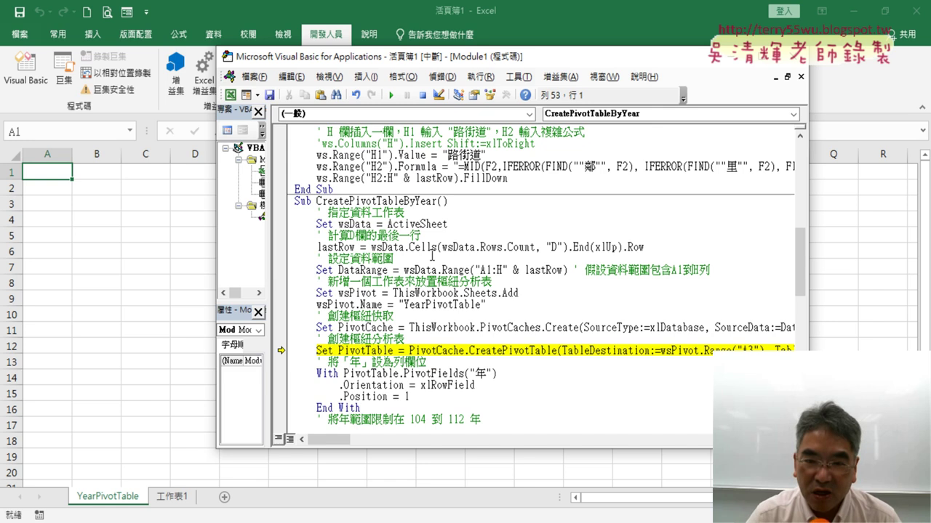
pyautogui.moveTo(451, 223); pyautogui.dragTo(389, 224)
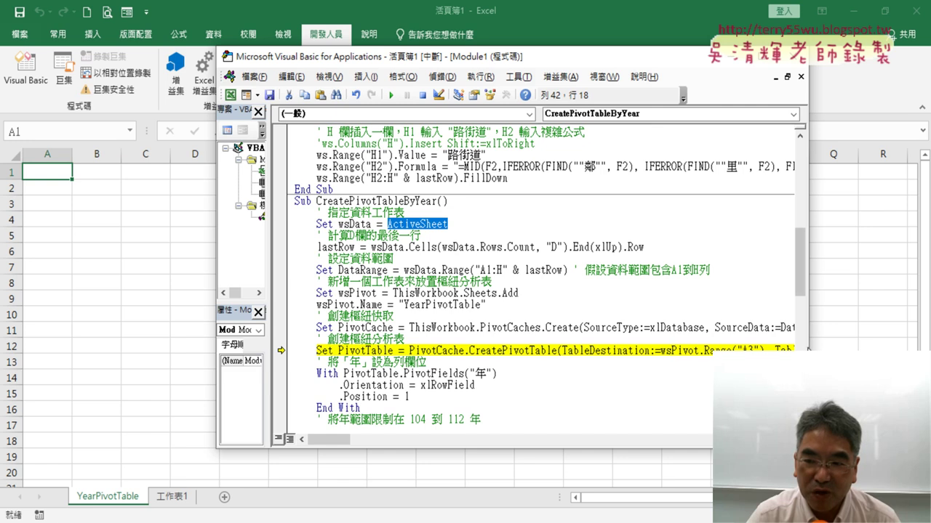
pyautogui.moveTo(807, 348); pyautogui.dragTo(903, 348)
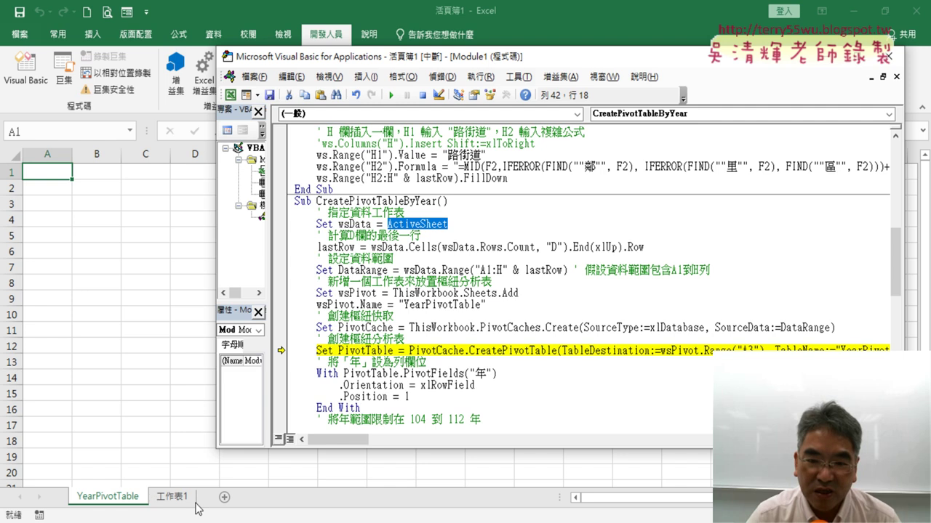
pyautogui.click(547, 294)
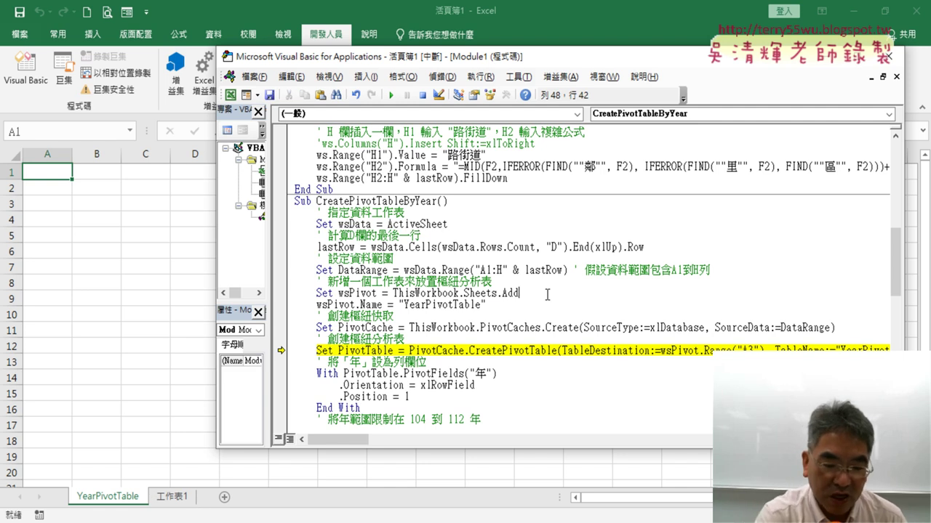
pyautogui.hotkey('ctrl', 'z')
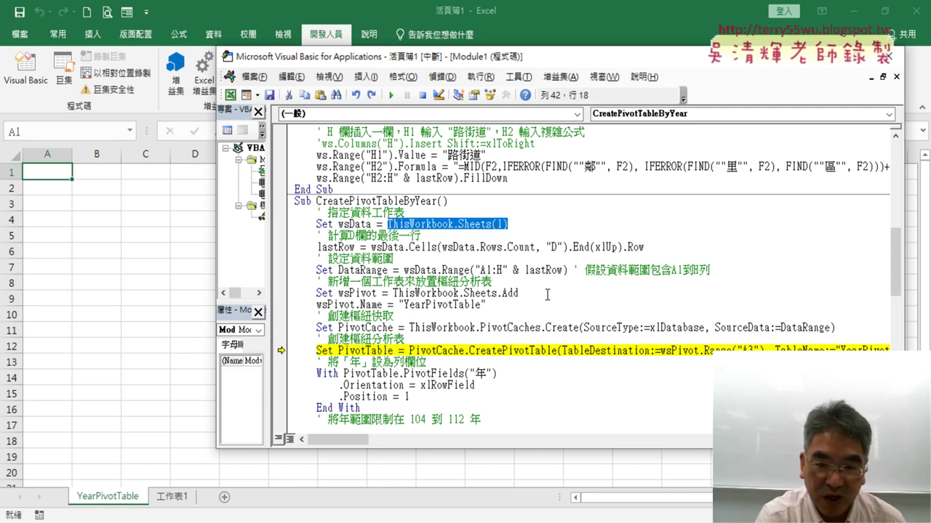
# Delete the leftover YearPivotTable sheet, leaving only the data sheet
pyautogui.rightClick(132, 499)
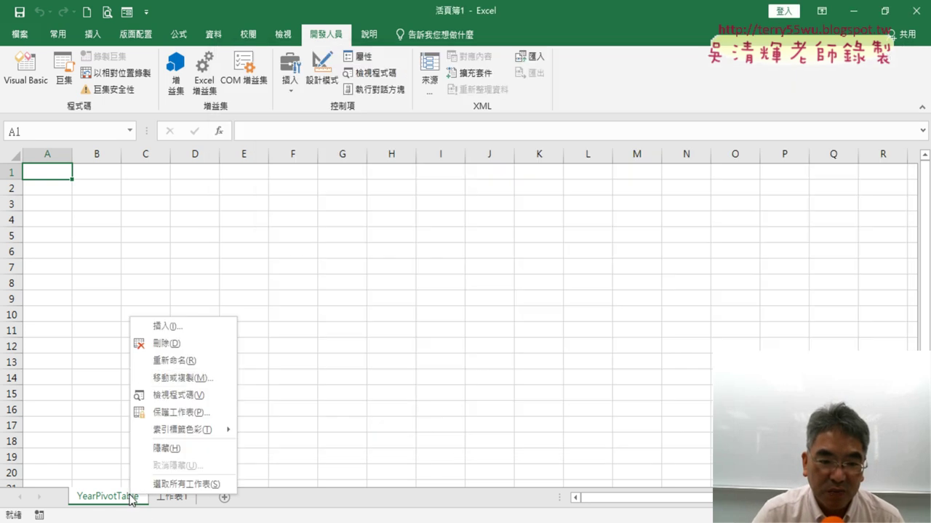
pyautogui.click(167, 343)
pyautogui.click(441, 306)
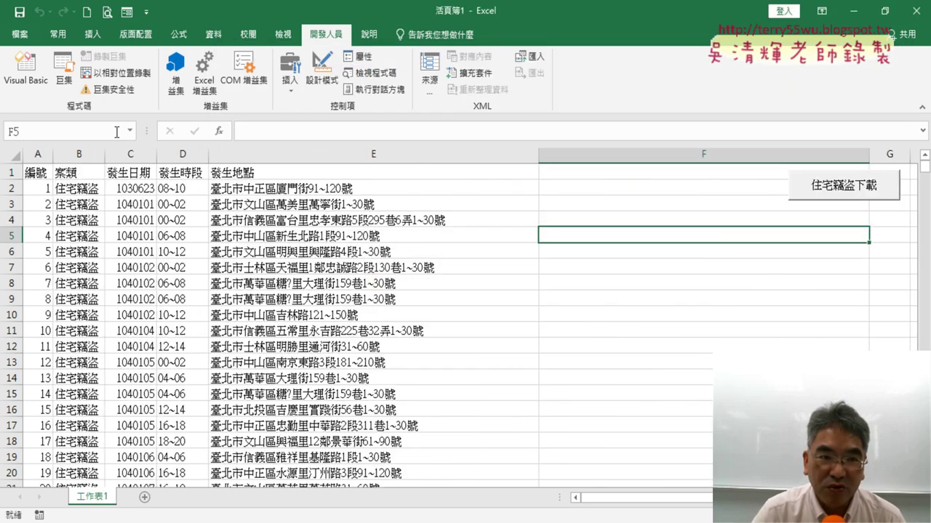
pyautogui.click(25, 72)
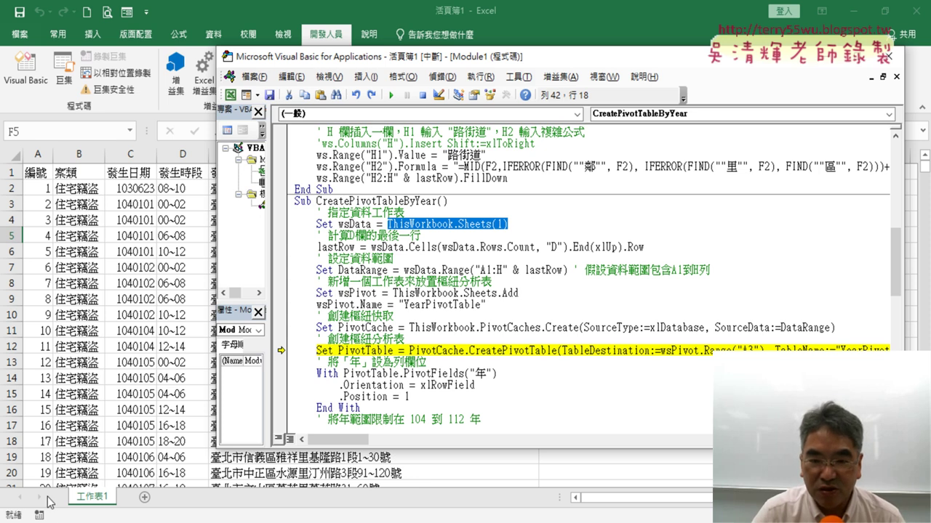
pyautogui.click(510, 291)
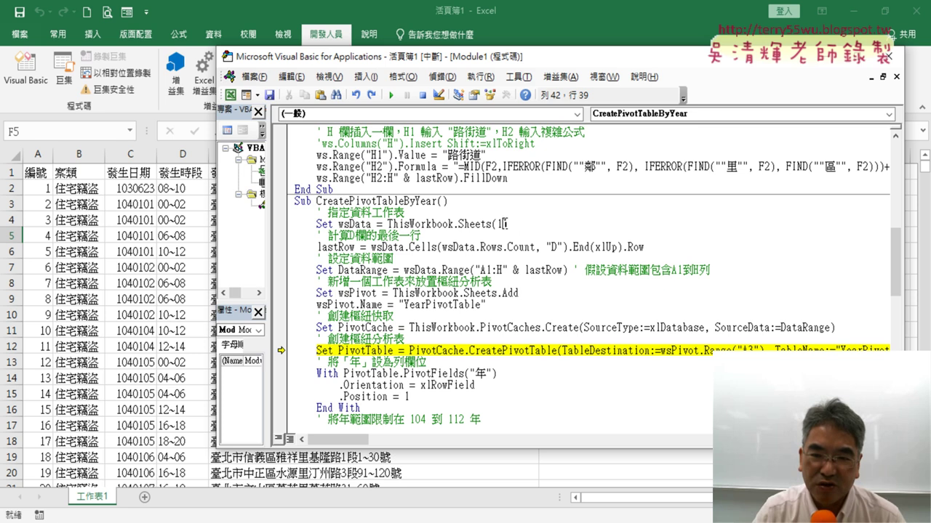
pyautogui.moveTo(506, 224); pyautogui.dragTo(498, 224)
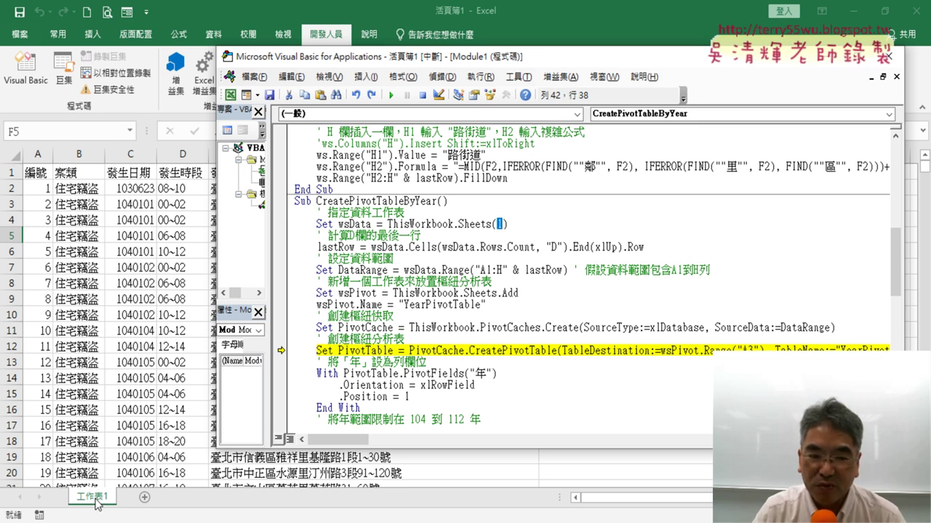
pyautogui.click(95, 501)
pyautogui.write('資')
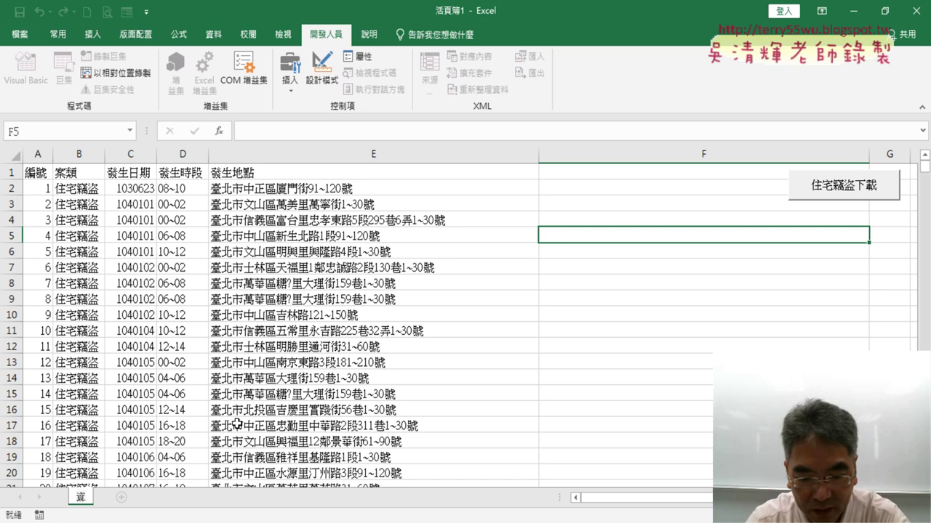
# Rename the 工作表1 data sheet to 資料 and click back into cell D13
pyautogui.write('次一系')
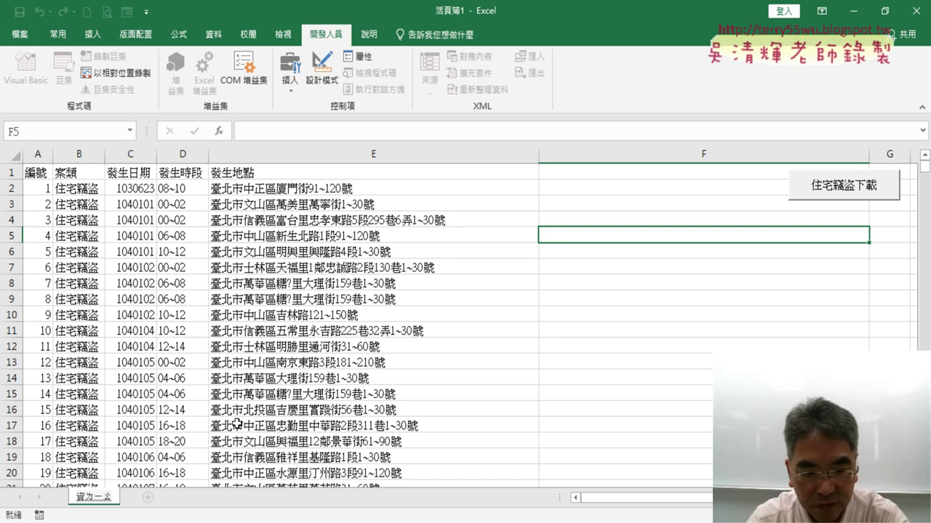
pyautogui.write('4')
pyautogui.press('Return')
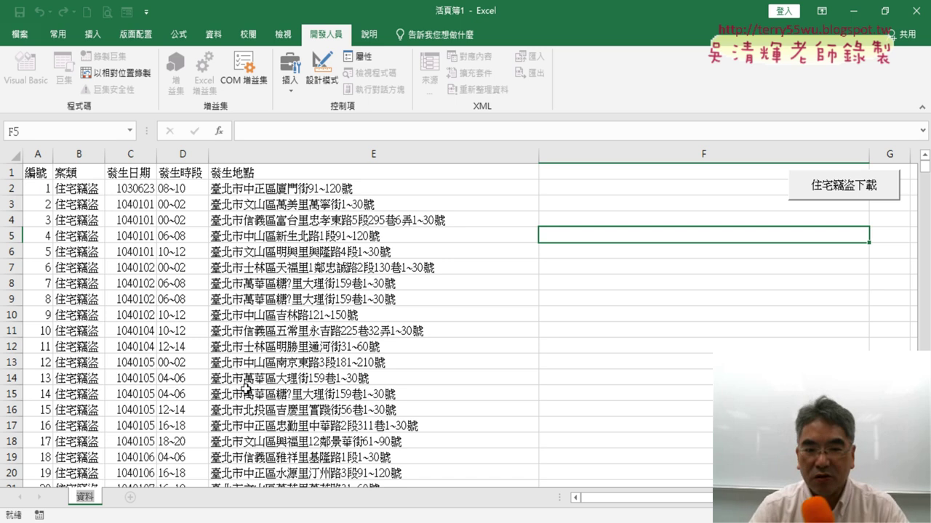
pyautogui.click(182, 362)
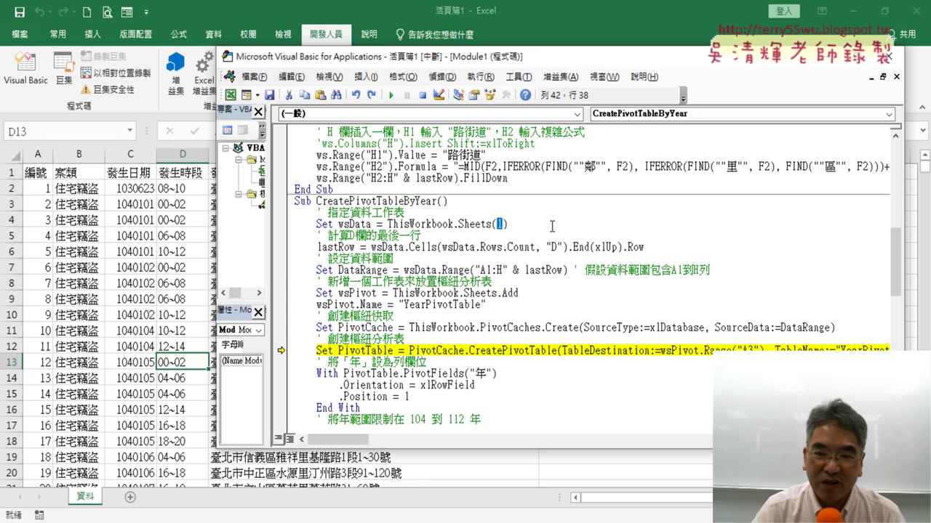
# Change Sheets(1) to Sheets("資料") in the wsData line of CreatePivotTableByYear
pyautogui.write('""')
pyautogui.press('Left')
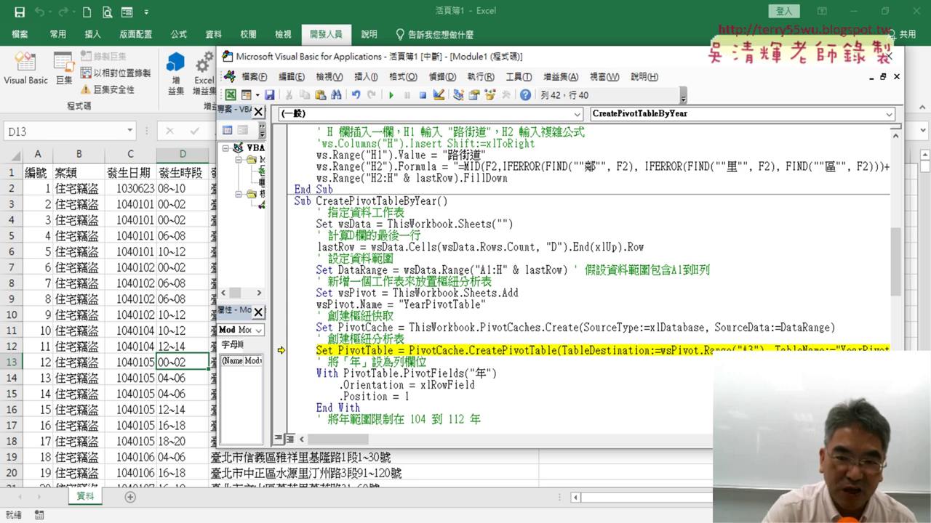
pyautogui.write('資料')
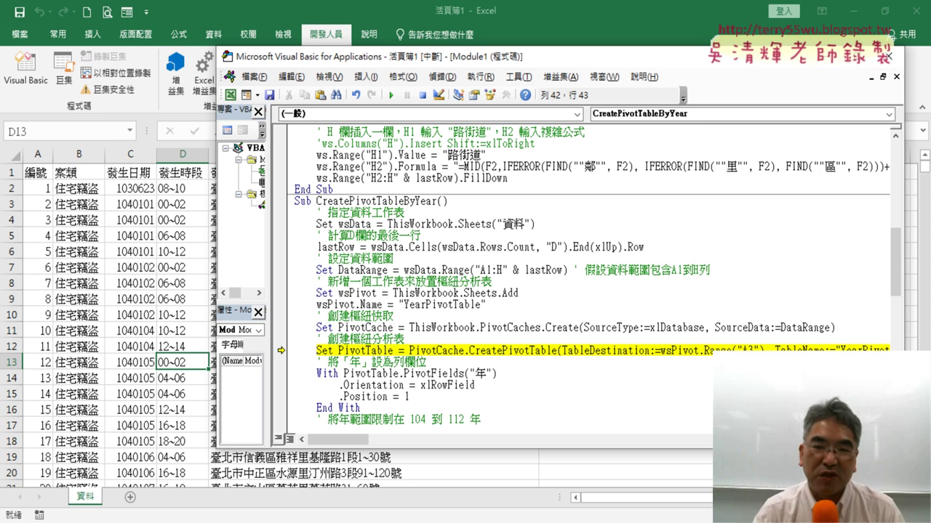
# Reset the paused macro and place the caret inside Sub 歷年竊盜折線圖
pyautogui.click(423, 96)
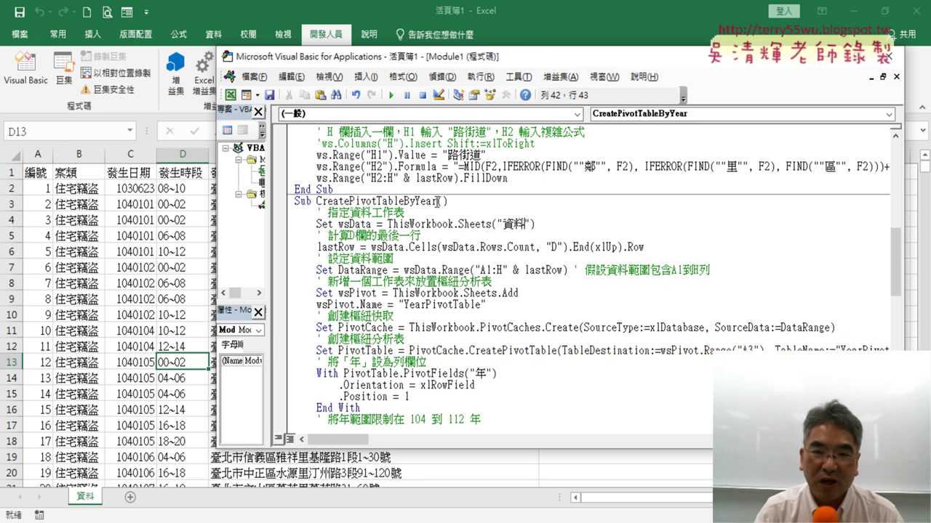
pyautogui.scroll(-4, 437, 202)
pyautogui.scroll(-3, 438, 317)
pyautogui.scroll(-6, 439, 318)
pyautogui.scroll(-1, 386, 364)
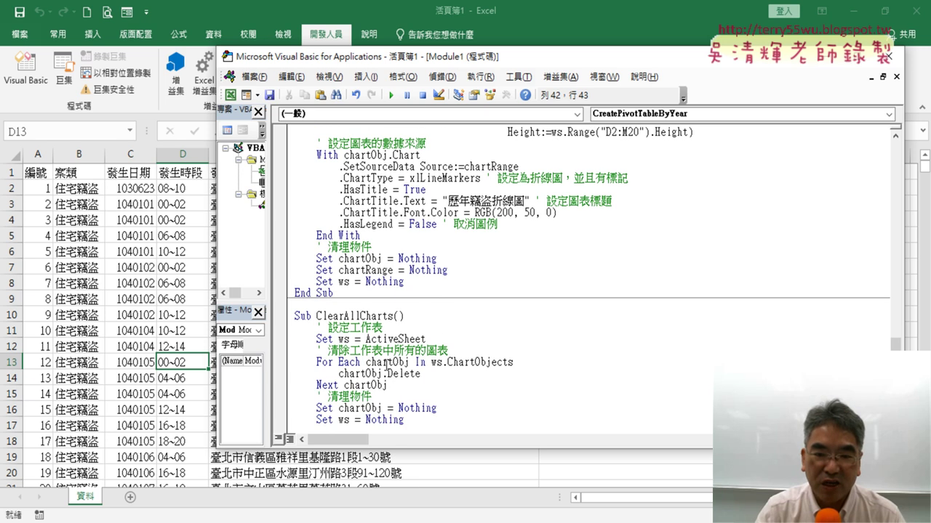
pyautogui.scroll(-2, 390, 359)
pyautogui.click(451, 386)
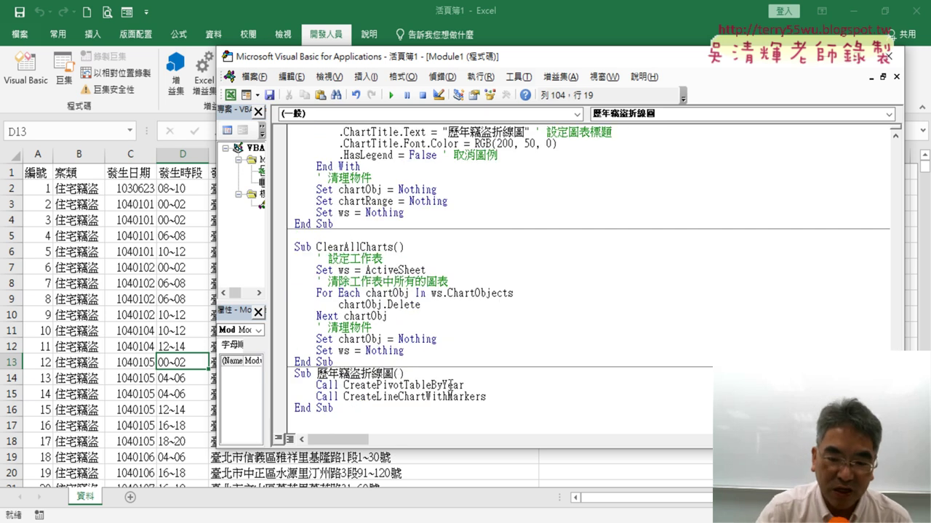
# Step through 歷年竊盜折線圖 with F8 until error 1004, then debug to the Set PivotTable line
pyautogui.press('F8')
pyautogui.press('F8')
pyautogui.press('F8')
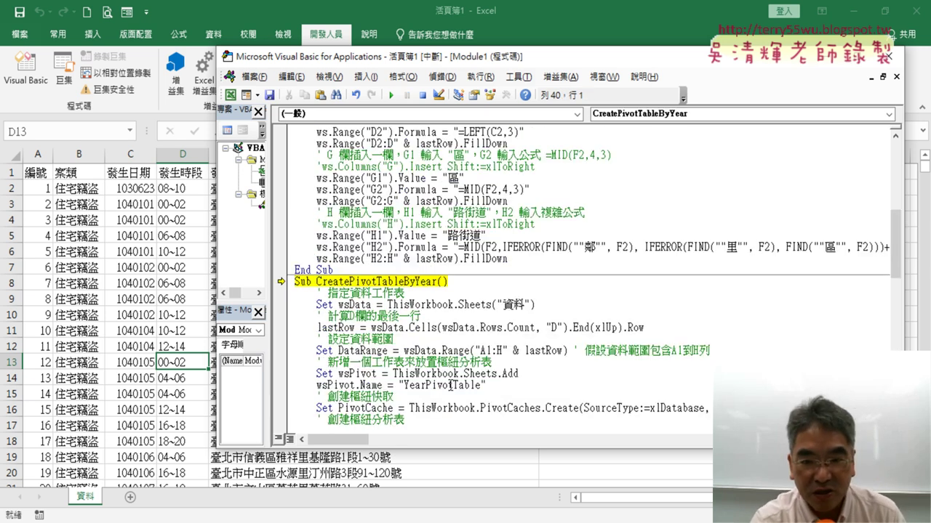
pyautogui.press('F8')
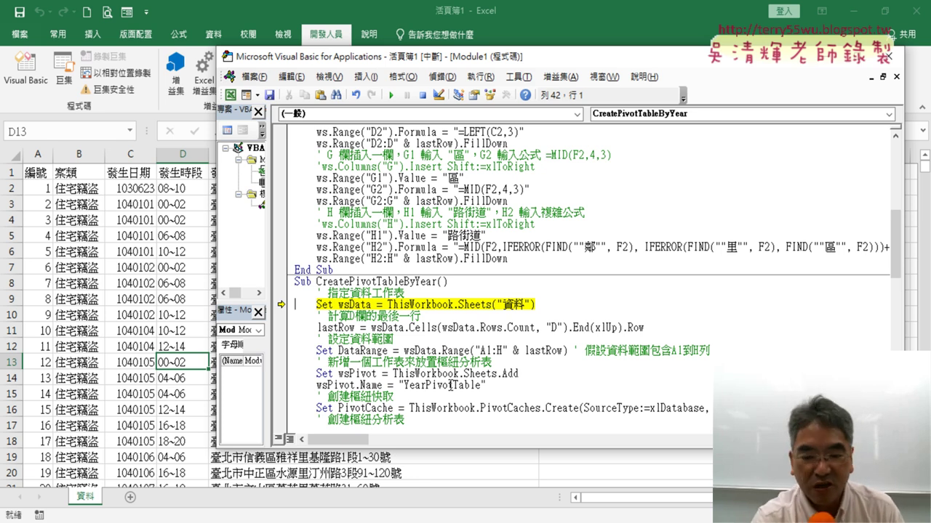
pyautogui.press('F8')
pyautogui.press('F8')
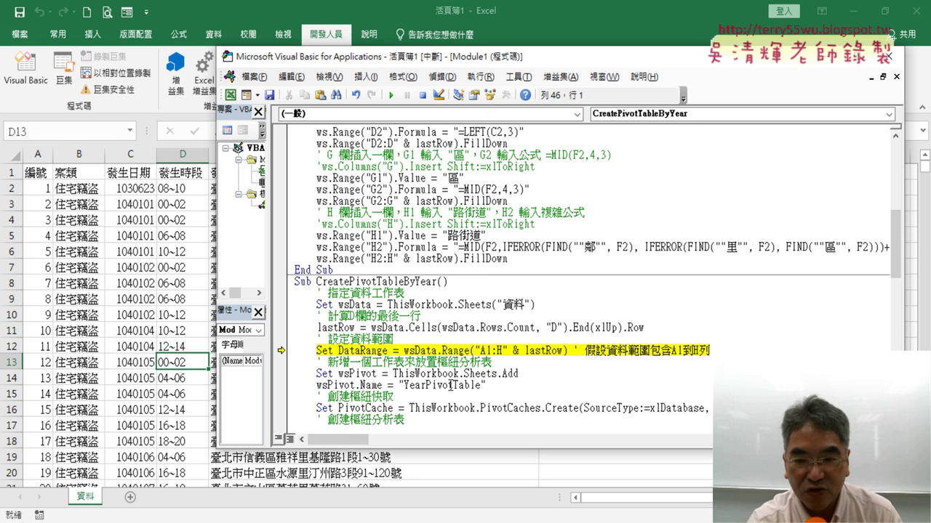
pyautogui.press('F8')
pyautogui.press('F8')
pyautogui.press('F8')
pyautogui.press('F8')
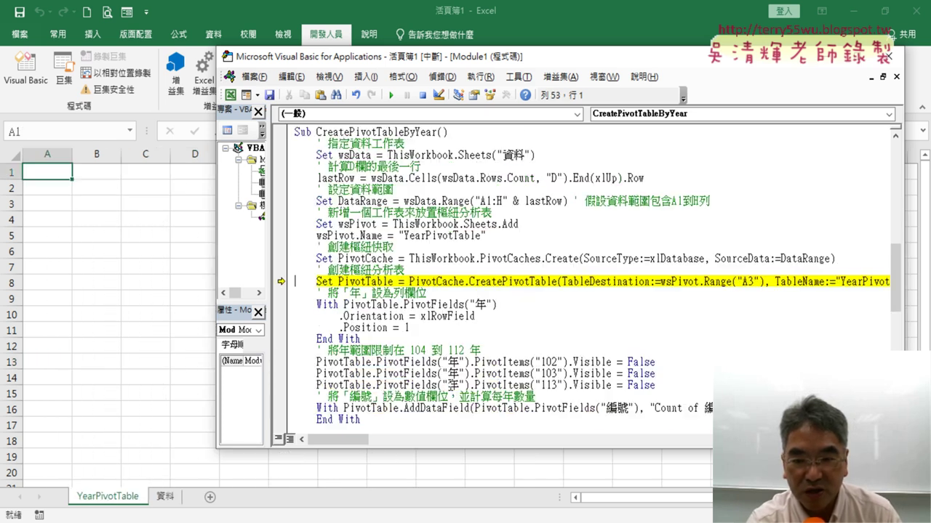
pyautogui.press('F8')
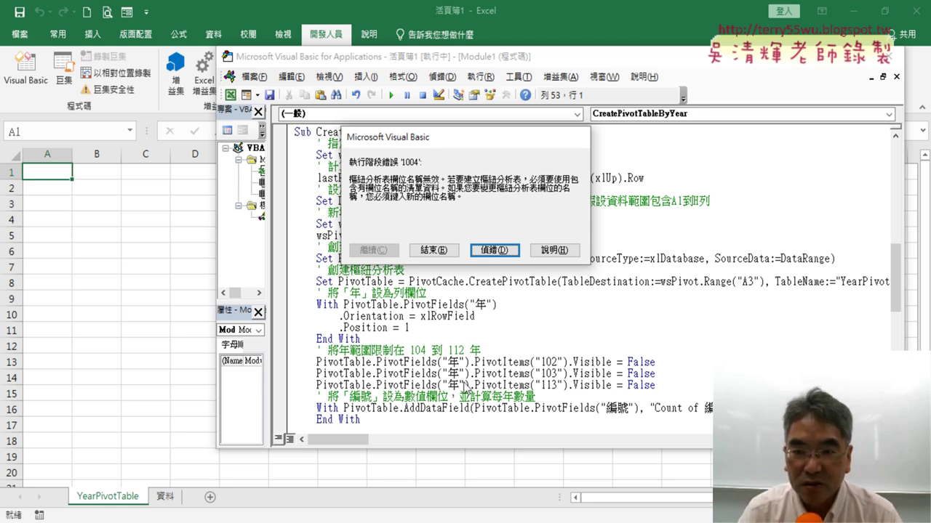
pyautogui.click(494, 250)
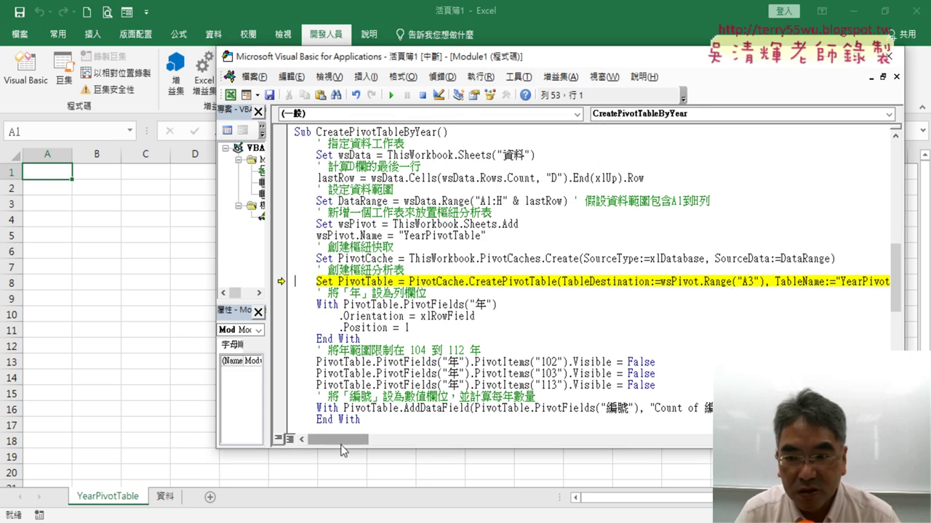
pyautogui.moveTo(352, 441); pyautogui.dragTo(355, 440)
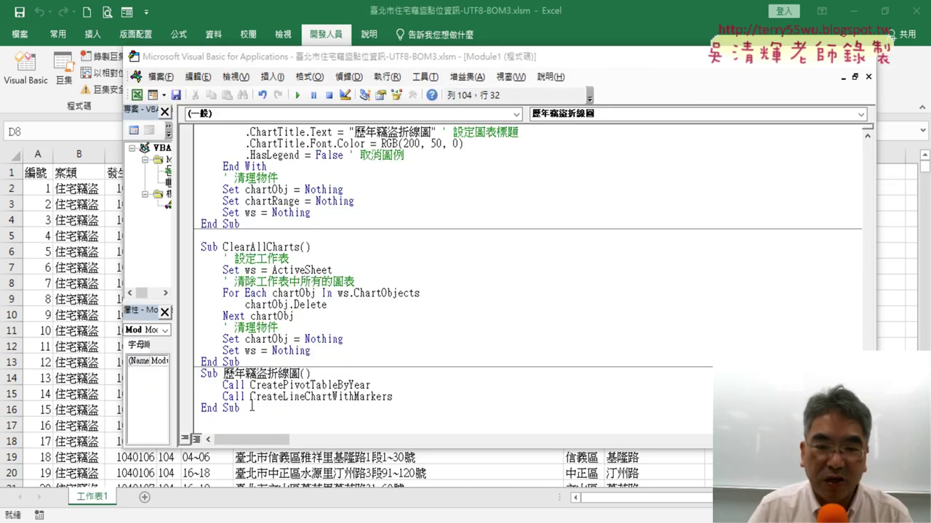
# Run 歷年竊盜折線圖 to build the YearPivotTable counts for 104–112 (total 3794) and its line chart
pyautogui.moveTo(371, 384); pyautogui.dragTo(223, 386)
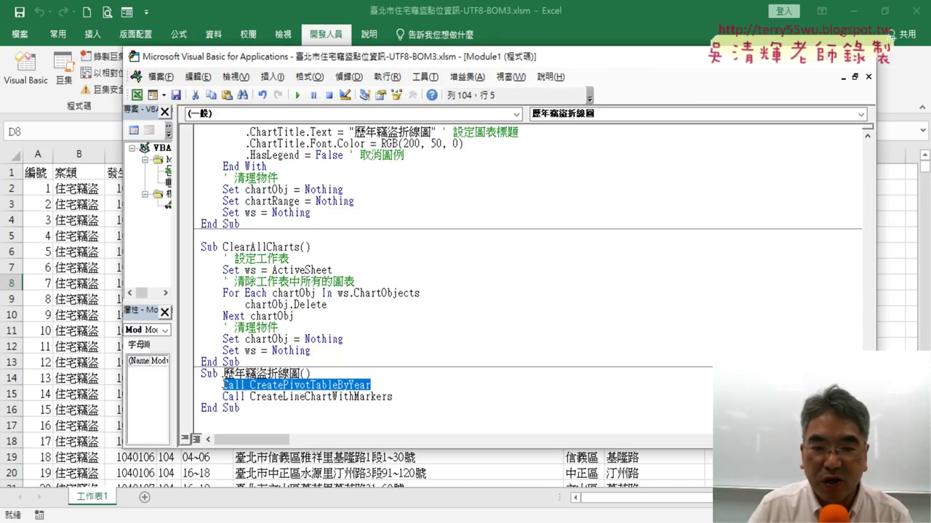
pyautogui.moveTo(393, 397); pyautogui.dragTo(233, 397)
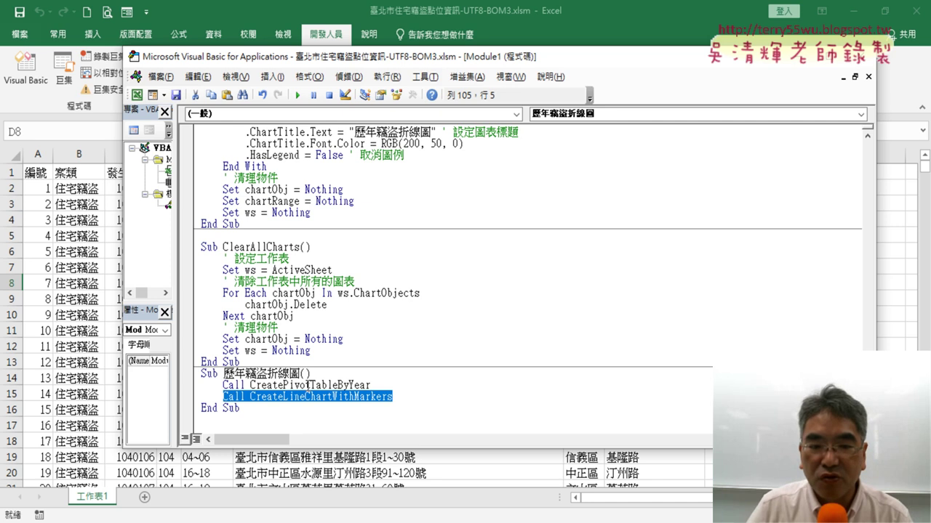
pyautogui.click(320, 385)
pyautogui.click(298, 95)
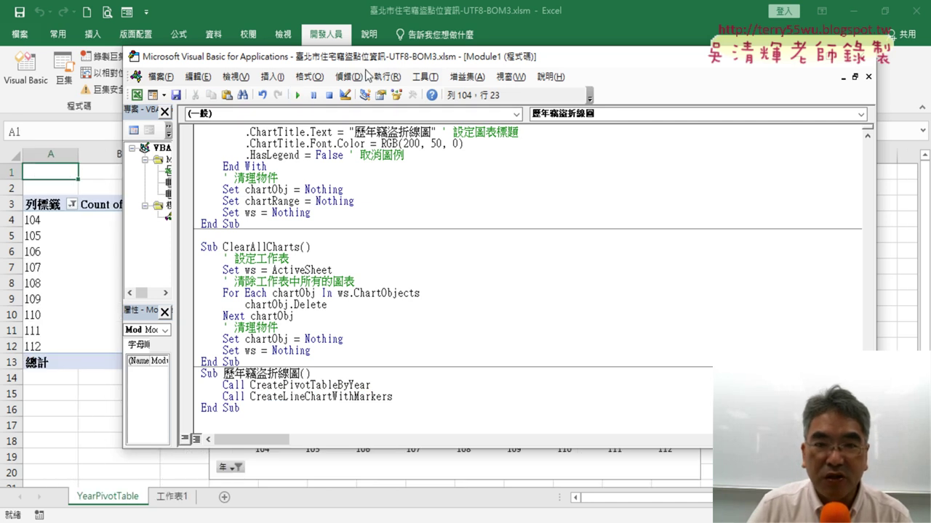
pyautogui.moveTo(407, 62); pyautogui.dragTo(618, 52)
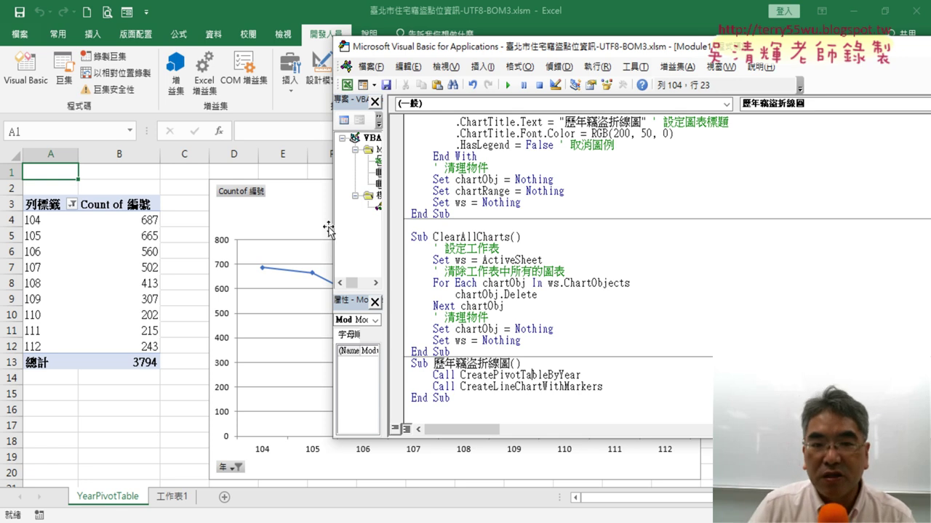
pyautogui.hotkey('alt', 'F11')
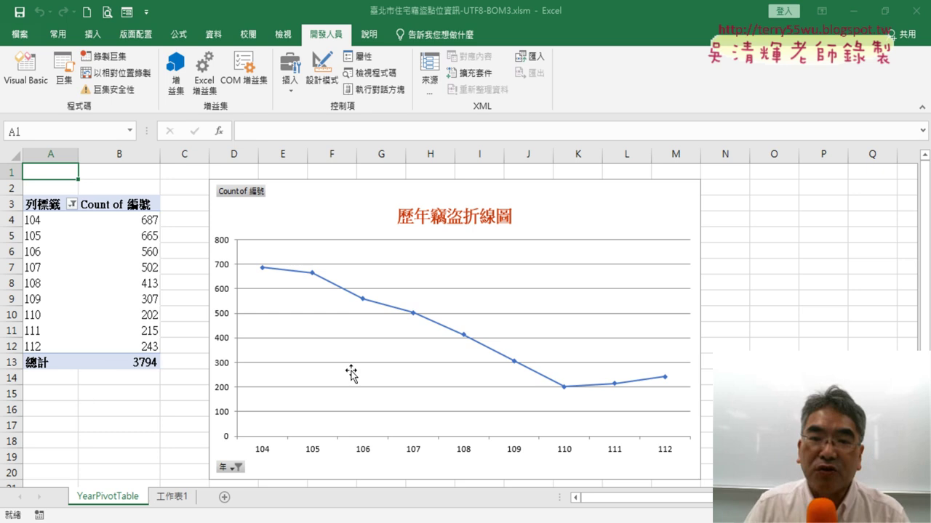
# Switch between 工作表1 and YearPivotTable, ending on the 工作表1 data sheet
pyautogui.click(175, 500)
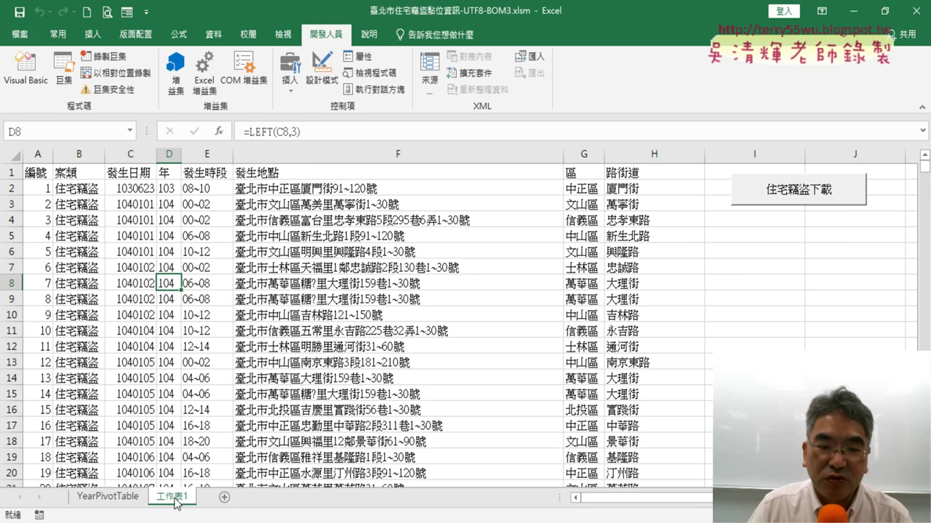
pyautogui.click(117, 501)
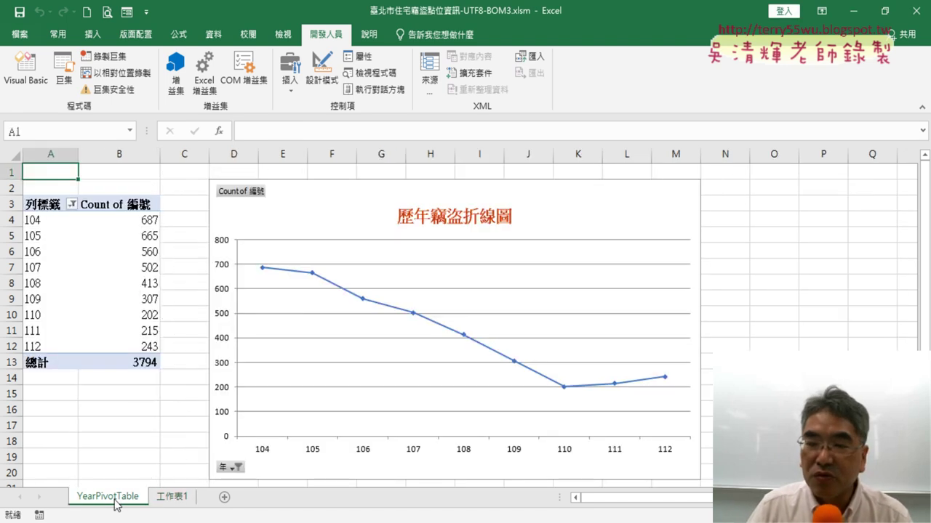
pyautogui.click(172, 498)
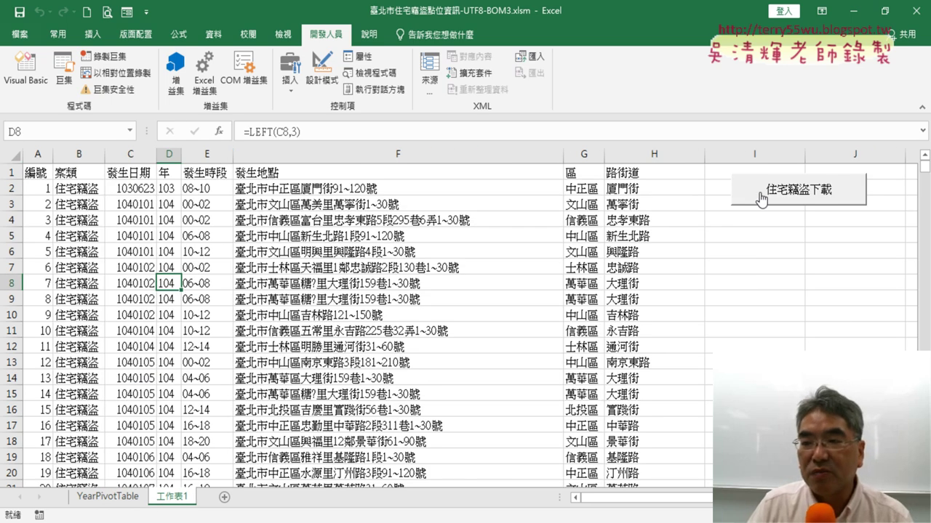
# Copy the 住宅竊盜下載 button and paste the copy at cell I4
pyautogui.rightClick(758, 191)
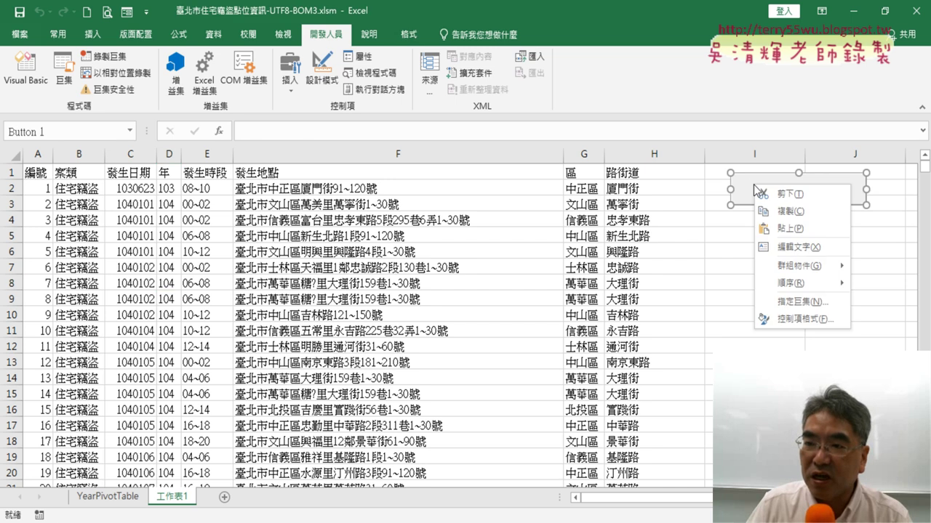
pyautogui.click(776, 211)
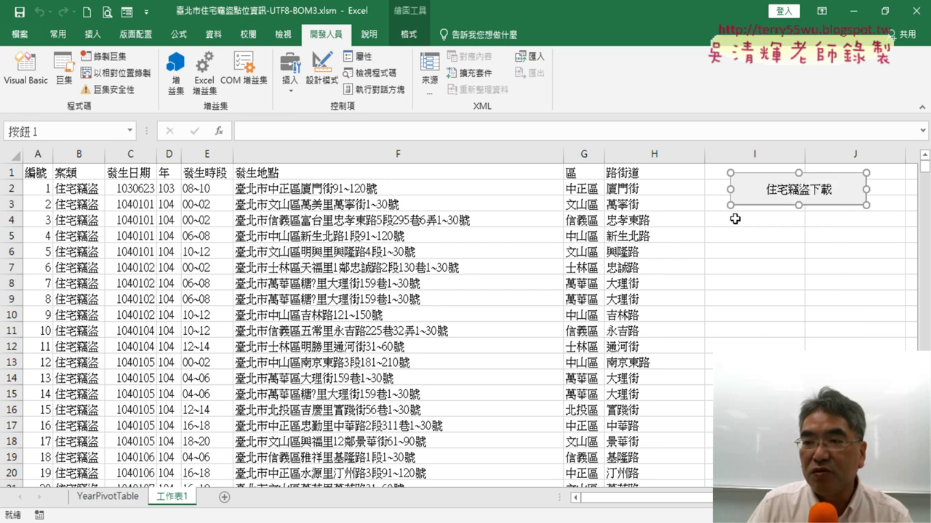
pyautogui.click(735, 225)
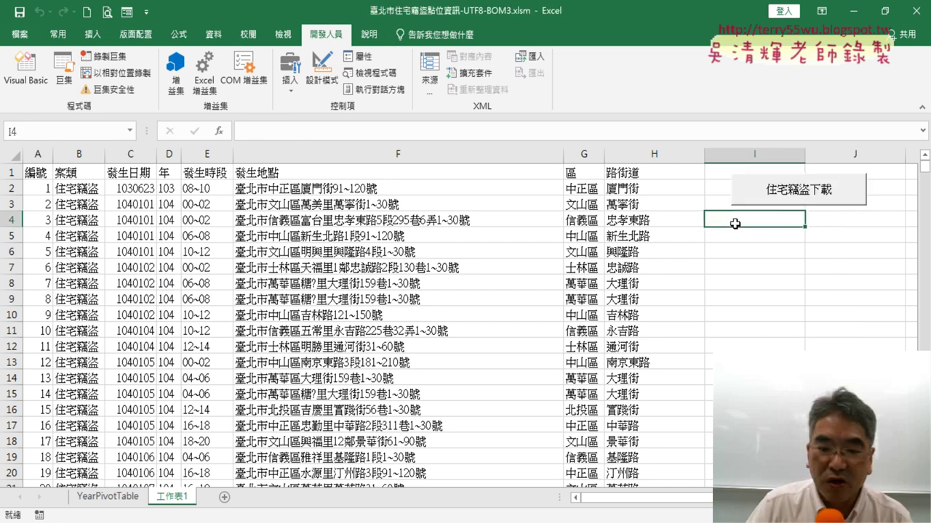
pyautogui.hotkey('ctrl', 'v')
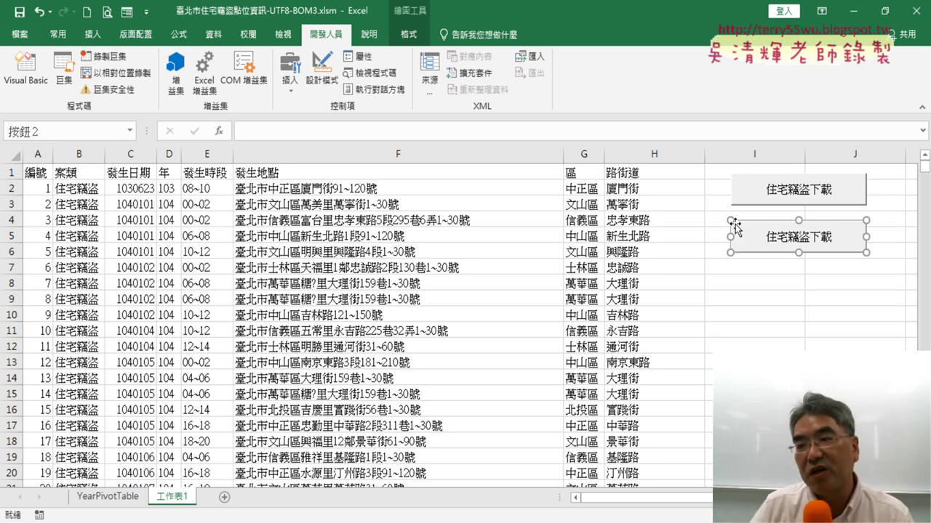
# Assign the 歷年竊盜折線圖 macro to the copied button
pyautogui.rightClick(781, 231)
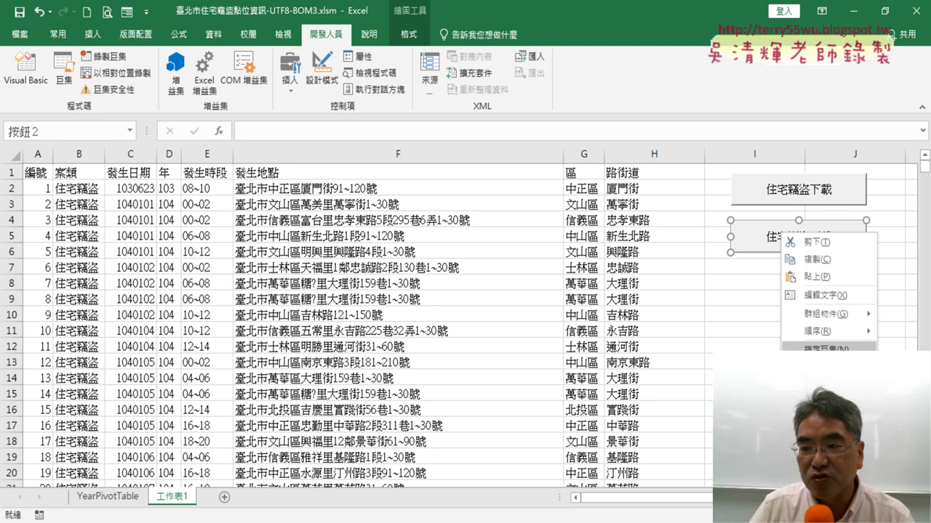
pyautogui.click(792, 346)
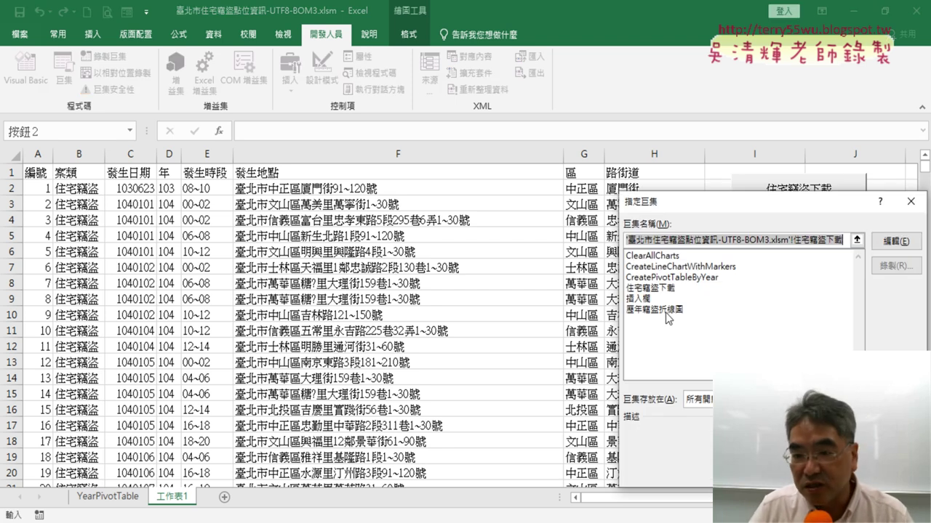
pyautogui.click(662, 311)
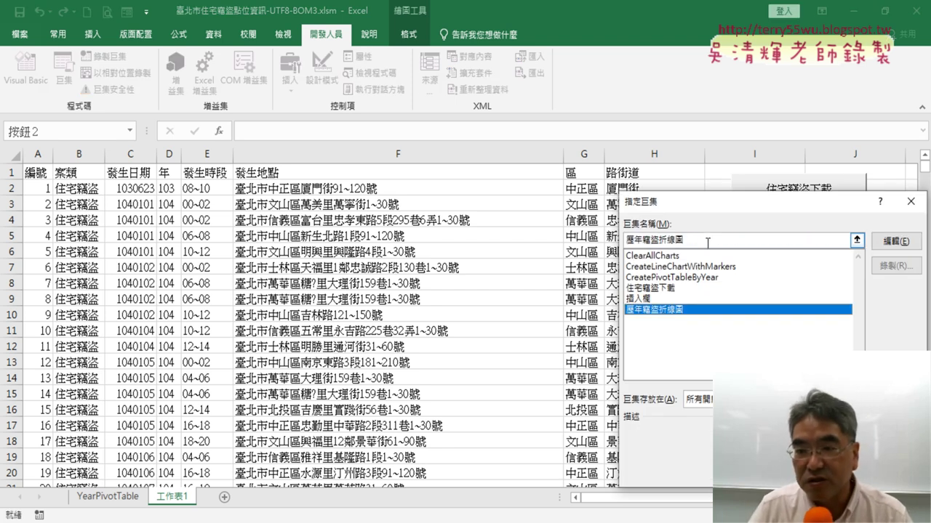
pyautogui.rightClick(664, 241)
pyautogui.press('Escape')
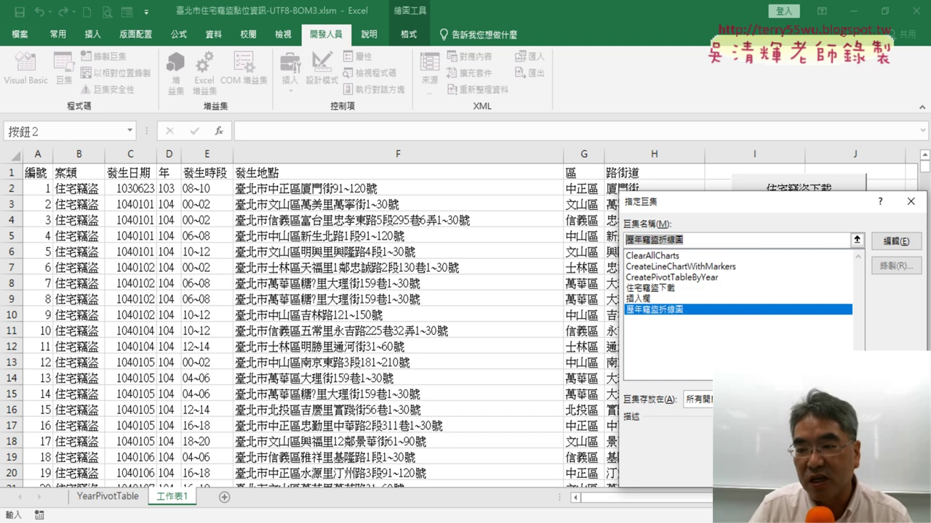
pyautogui.press('Return')
# Clear the copied button's old 住宅竊盜下載 caption
pyautogui.click(803, 233)
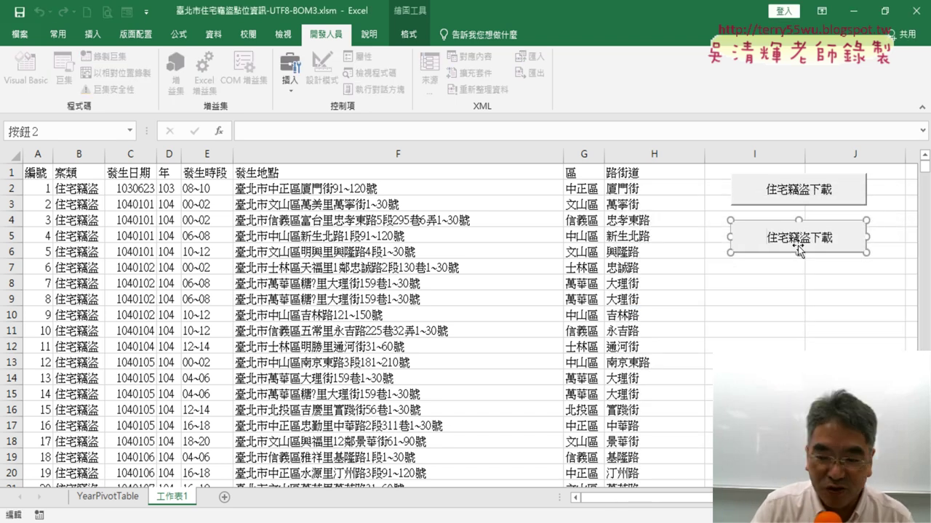
pyautogui.press('BackSpace')
pyautogui.press('BackSpace')
pyautogui.press('BackSpace')
pyautogui.press('BackSpace')
pyautogui.press('Delete')
pyautogui.press('Delete')
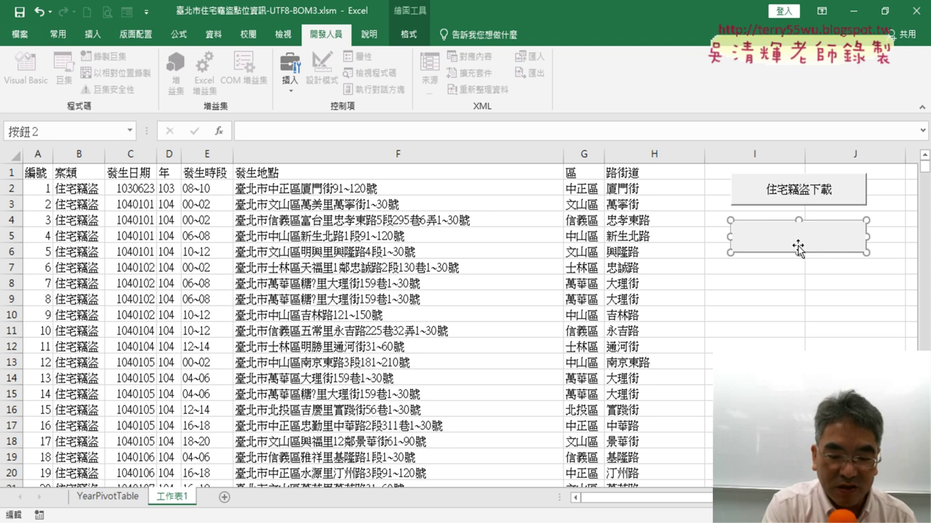
# Caption the new button 歷年竊盜折線圖, then click it to run the macro
pyautogui.write('歷年竊盜折線圖')
pyautogui.click(807, 300)
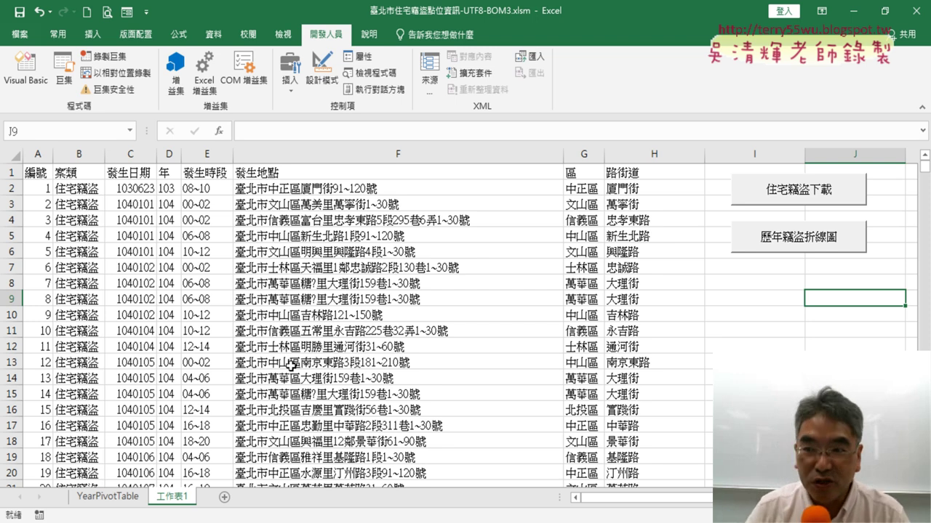
pyautogui.click(802, 241)
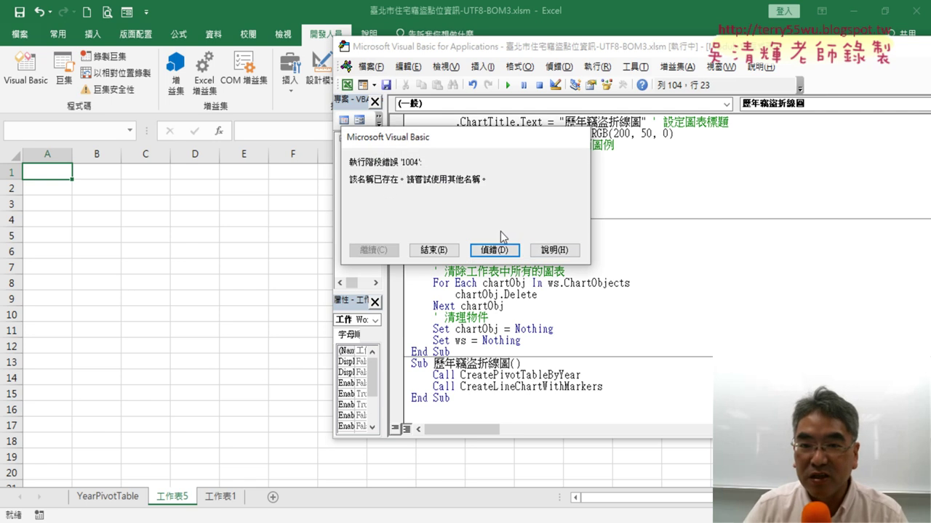
# Debug error 1004 to reach the wsPivot.Name = "YearPivotTable" line
pyautogui.click(495, 250)
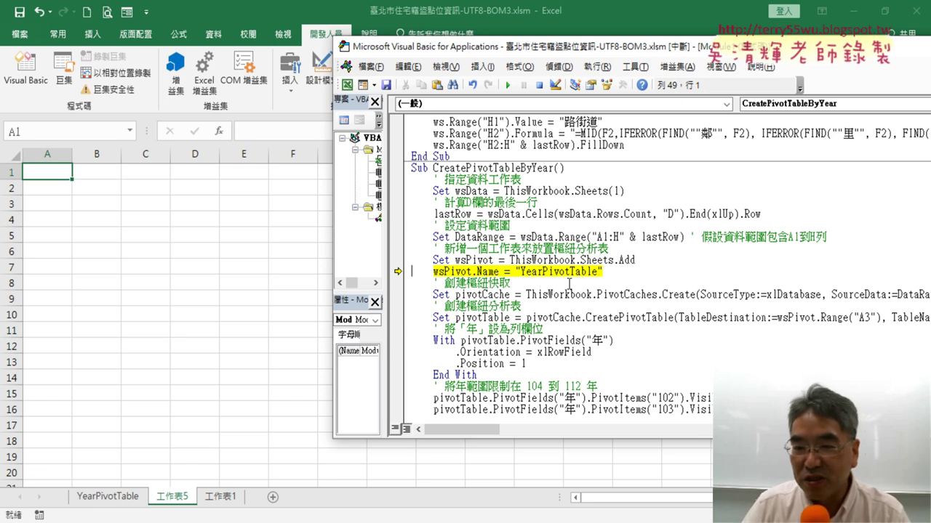
# Change the wsPivot.Name value from "YearPivotTable" to "歷年竊盜折線圖" in the code
pyautogui.moveTo(596, 272); pyautogui.dragTo(532, 272)
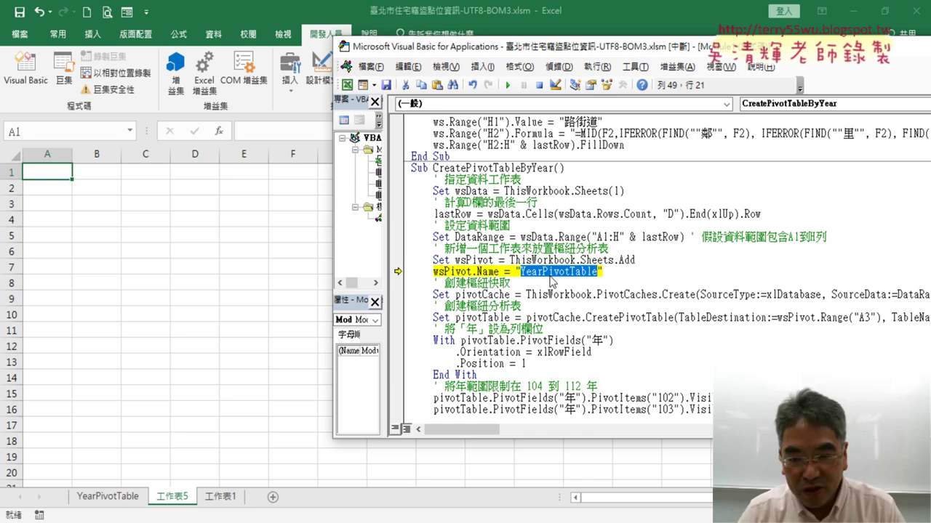
pyautogui.write('1')
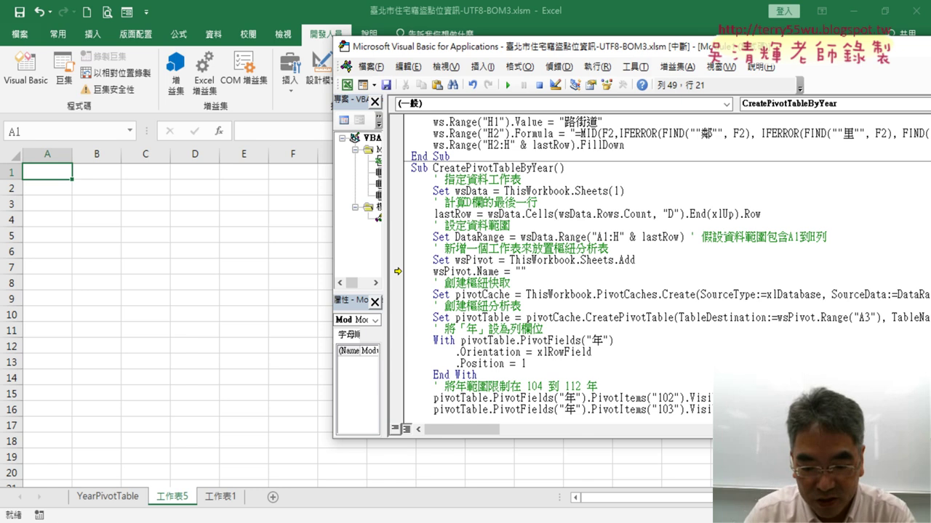
pyautogui.press('BackSpace')
pyautogui.write('立一')
pyautogui.write('歷年')
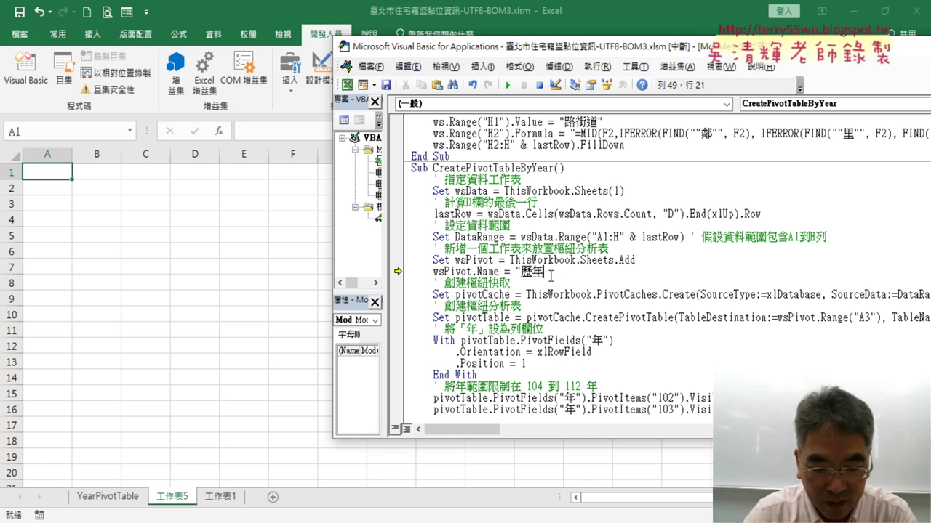
pyautogui.write('竊盜')
pyautogui.write('折現')
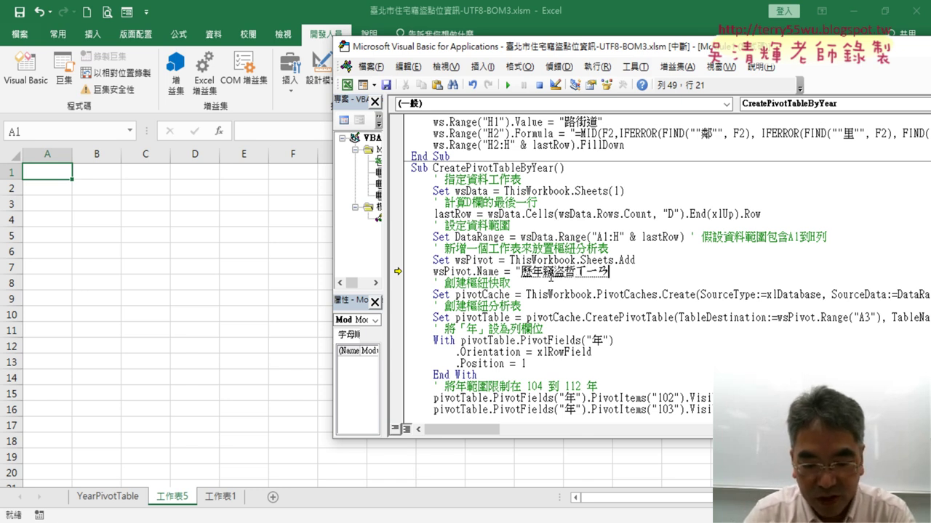
pyautogui.write('去折線圖')
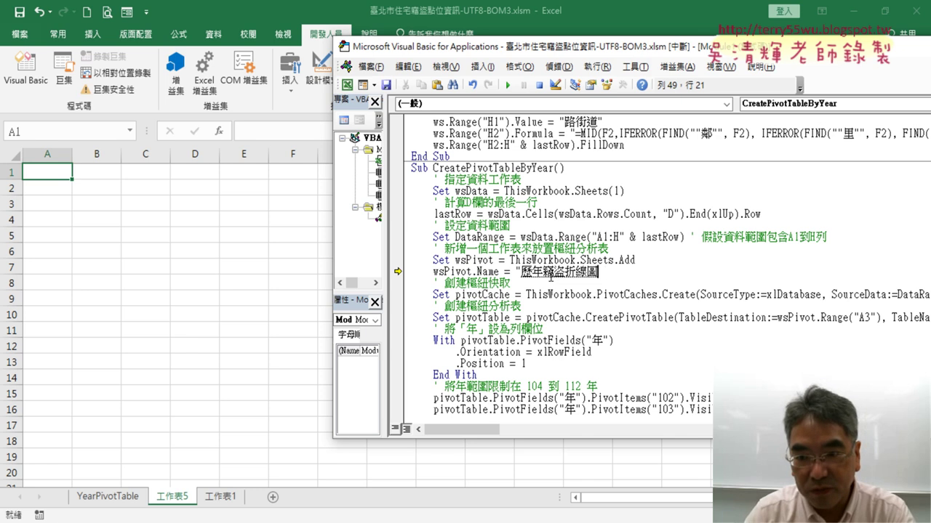
pyautogui.press('Return')
pyautogui.click(643, 286)
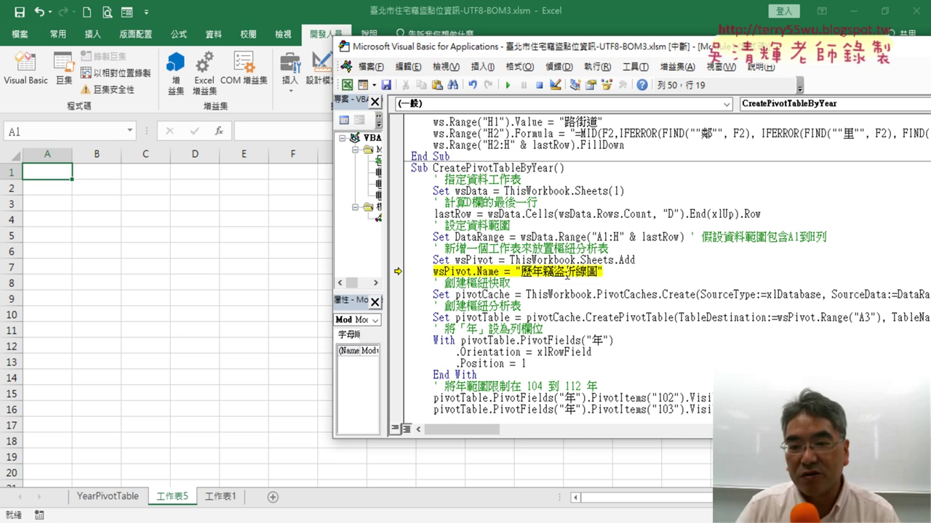
pyautogui.moveTo(609, 273); pyautogui.dragTo(434, 272)
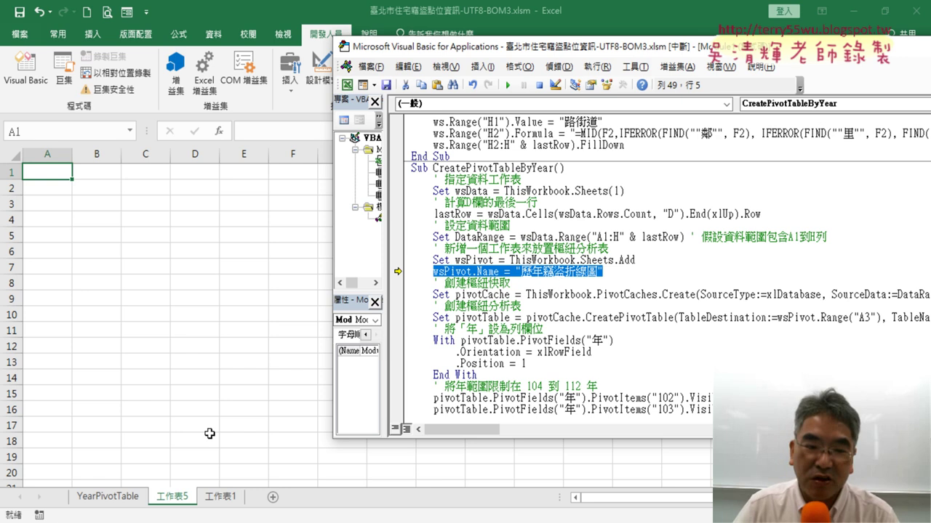
# Delete the old YearPivotTable sheet
pyautogui.rightClick(134, 498)
pyautogui.click(191, 349)
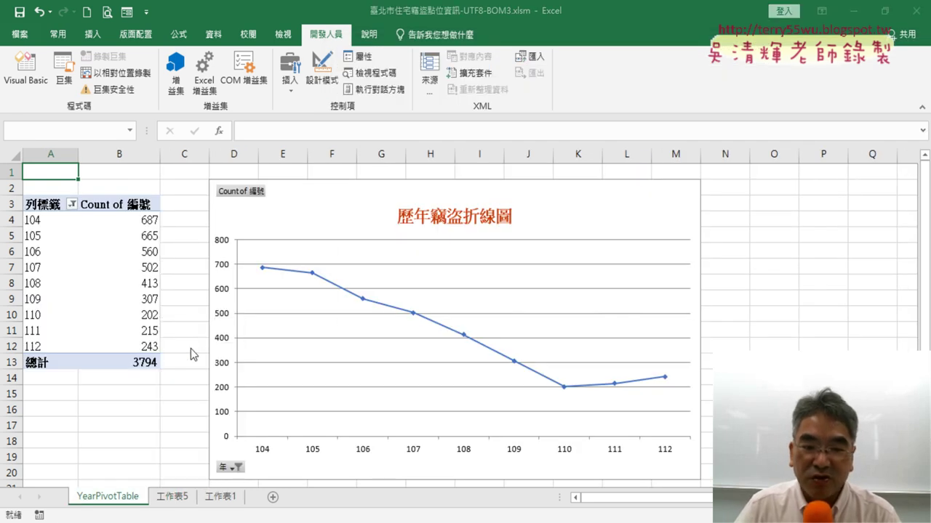
pyautogui.click(439, 308)
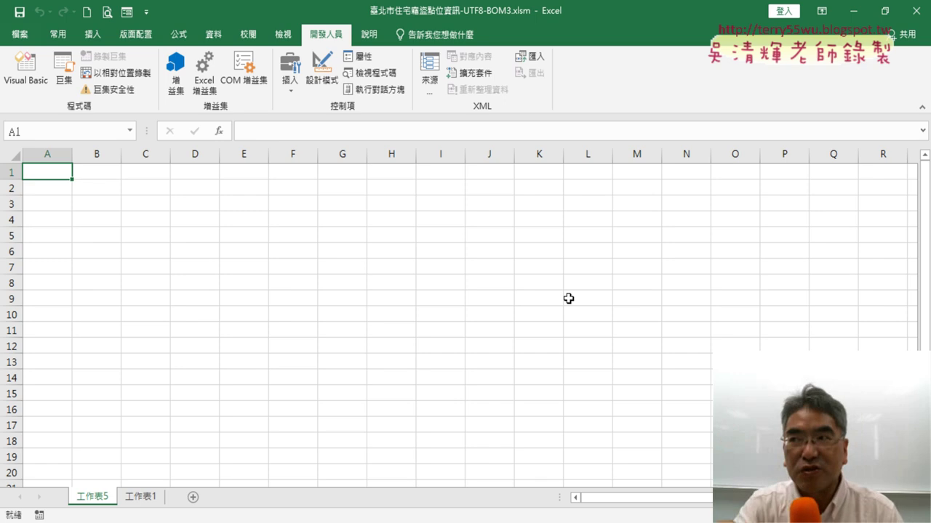
# Rerun the macro, then delete the half-built 歷年竊盜折線圖 sheet left by the error
pyautogui.click(26, 70)
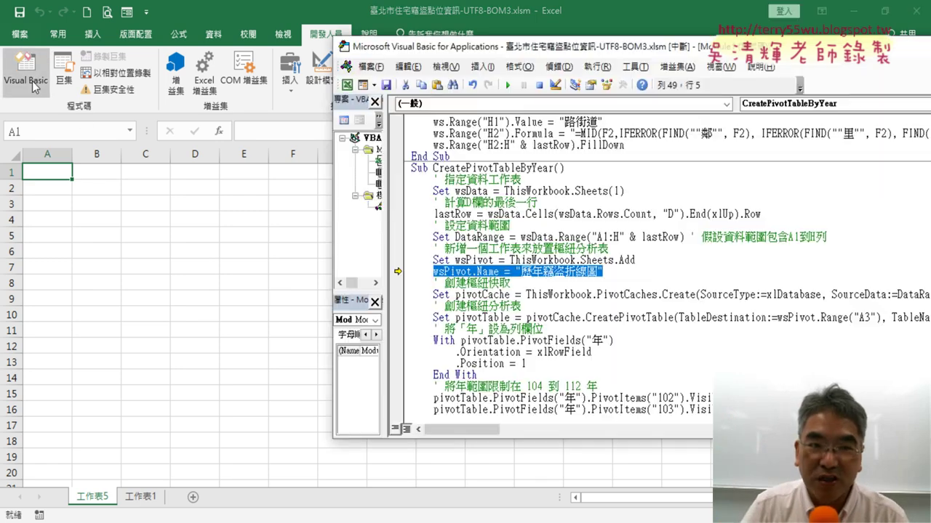
pyautogui.click(514, 85)
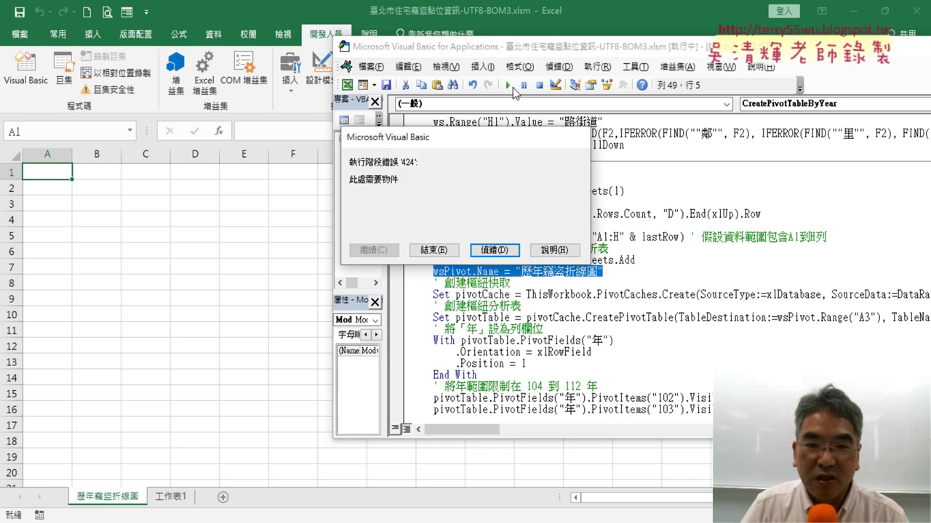
pyautogui.click(509, 250)
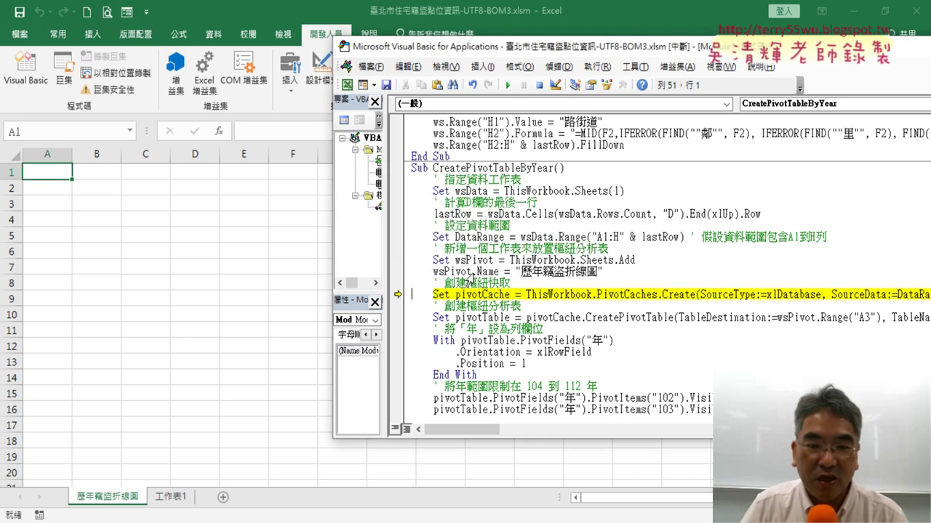
pyautogui.rightClick(133, 503)
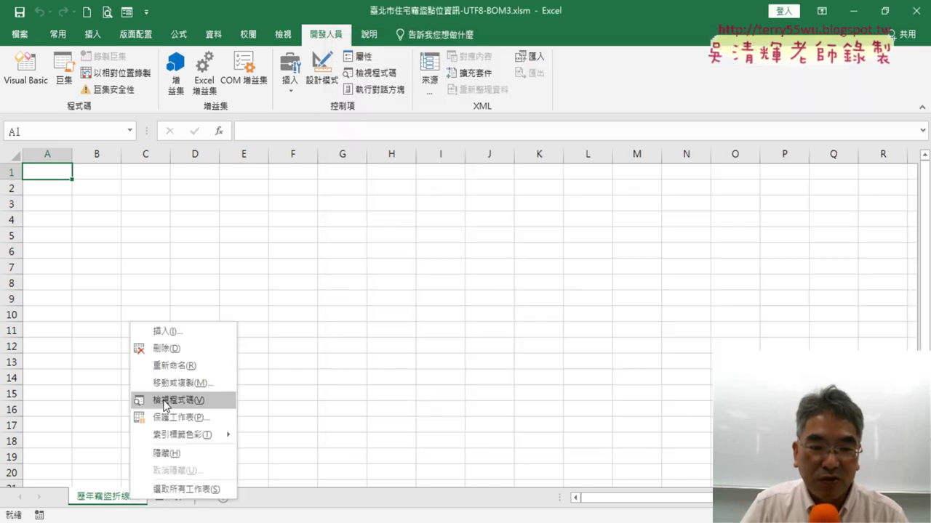
pyautogui.click(197, 354)
pyautogui.click(440, 306)
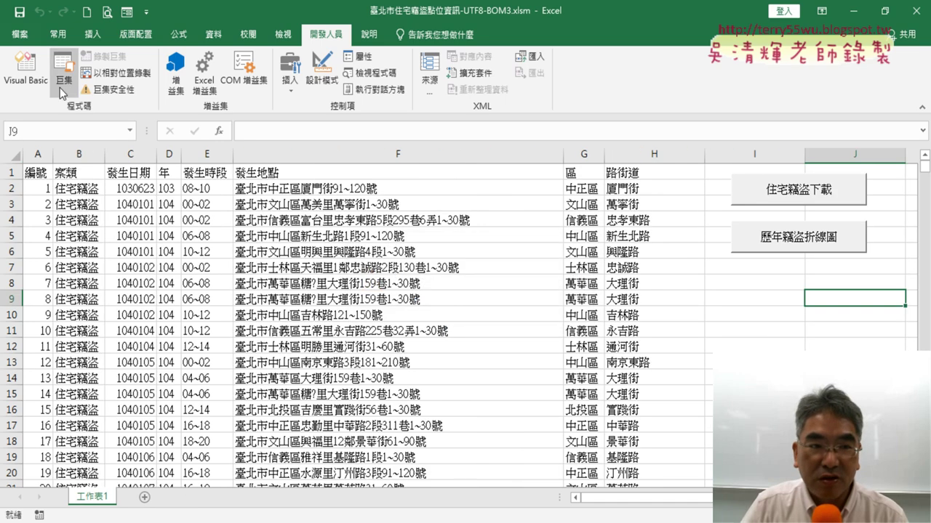
# Reset the paused macro, close VBA, and rebuild the chart via the 歷年竊盜折線圖 button
pyautogui.click(25, 73)
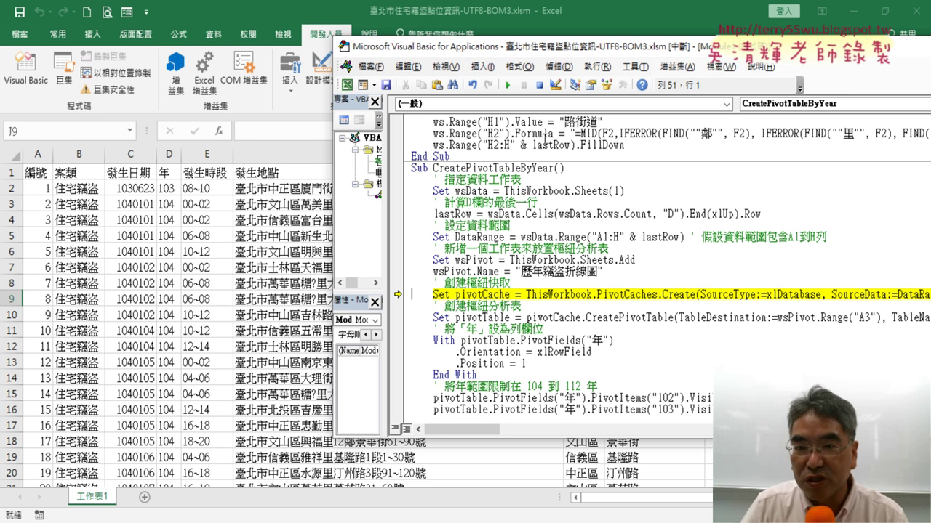
pyautogui.click(539, 86)
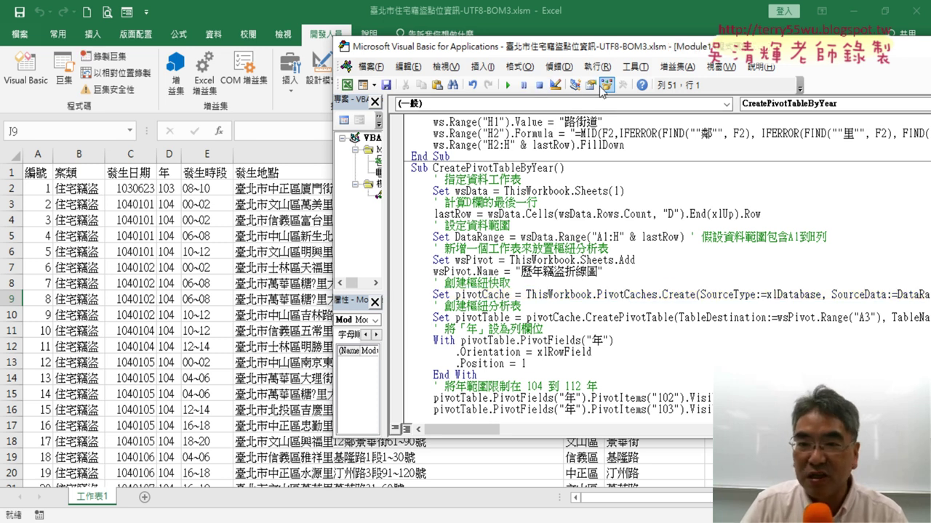
pyautogui.moveTo(625, 48); pyautogui.dragTo(354, 65)
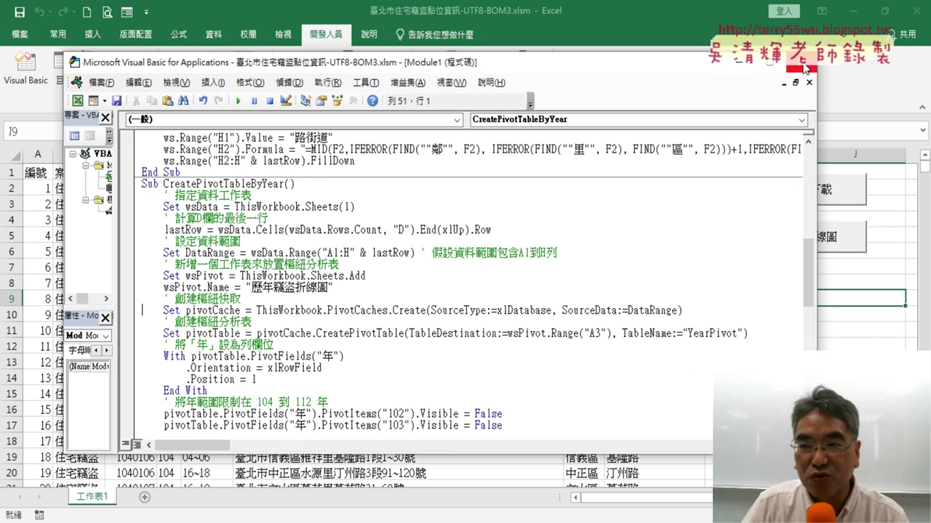
pyautogui.click(804, 69)
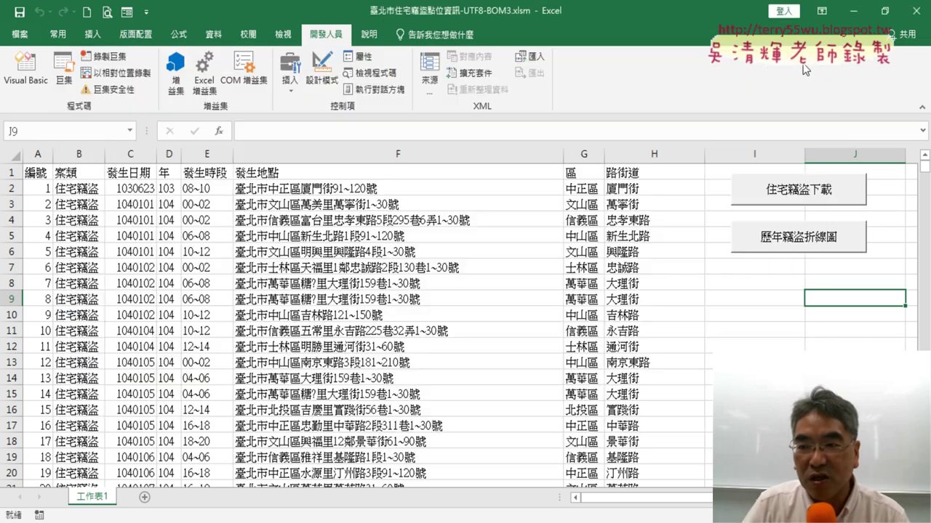
pyautogui.click(797, 244)
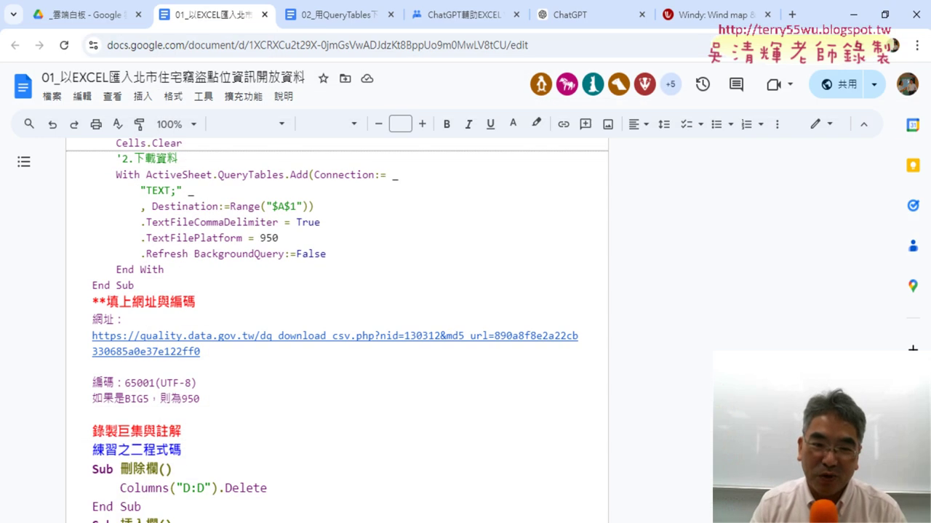
# Scroll the lesson notes to section (二)ChatGPT生成爬蟲程式與產生按鈕 showing the five macro buttons
pyautogui.scroll(-2, 267, 455)
pyautogui.scroll(-10, 305, 438)
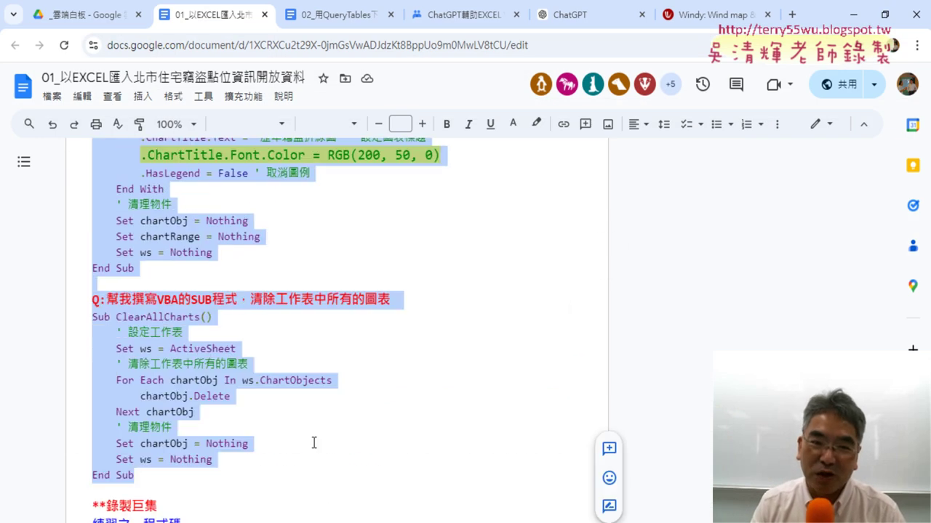
pyautogui.scroll(-10, 312, 443)
pyautogui.scroll(-10, 320, 436)
pyautogui.scroll(5, 327, 432)
pyautogui.scroll(5, 327, 432)
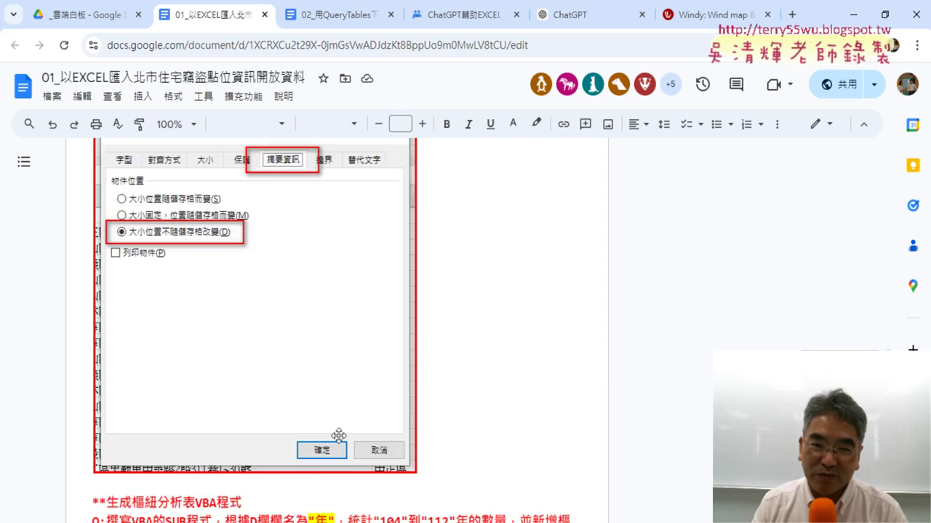
pyautogui.scroll(5, 328, 432)
pyautogui.scroll(3, 328, 431)
pyautogui.moveTo(888, 347); pyautogui.dragTo(804, 314)
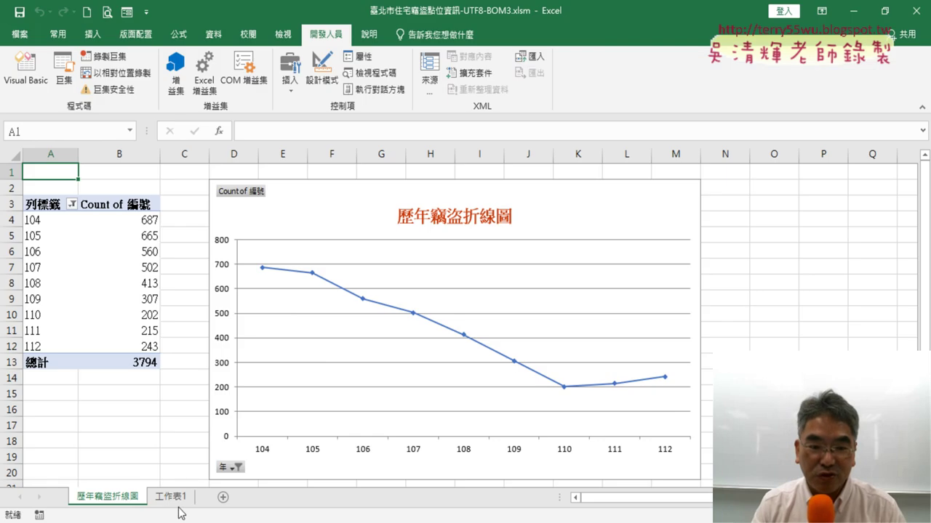
pyautogui.click(174, 499)
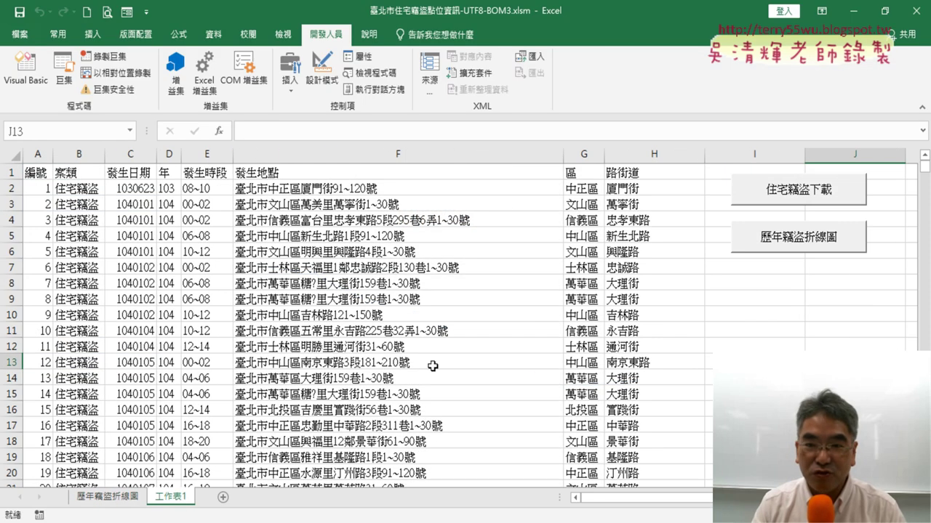
pyautogui.click(583, 156)
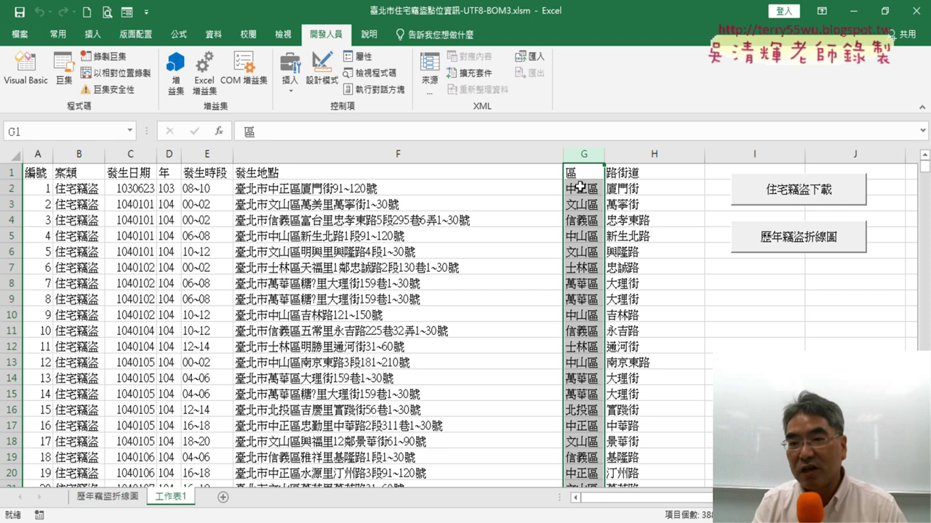
pyautogui.click(581, 187)
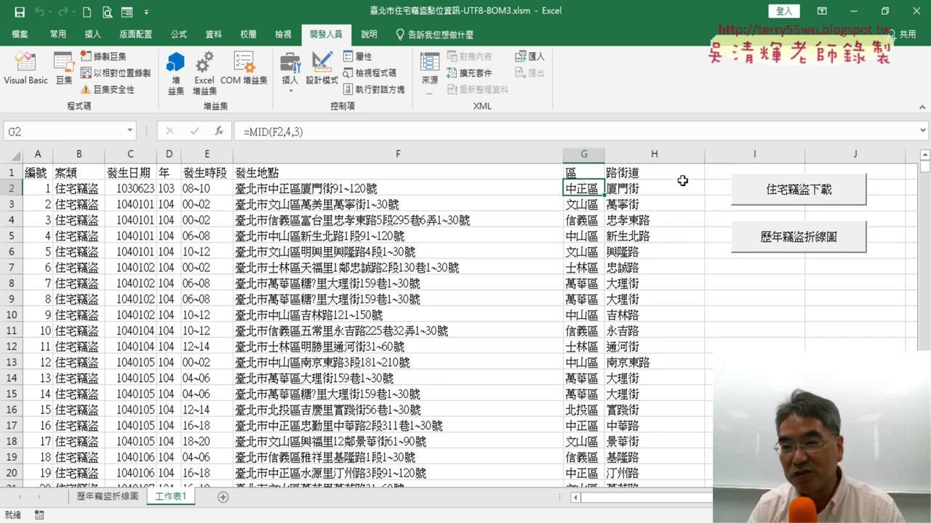
pyautogui.click(671, 153)
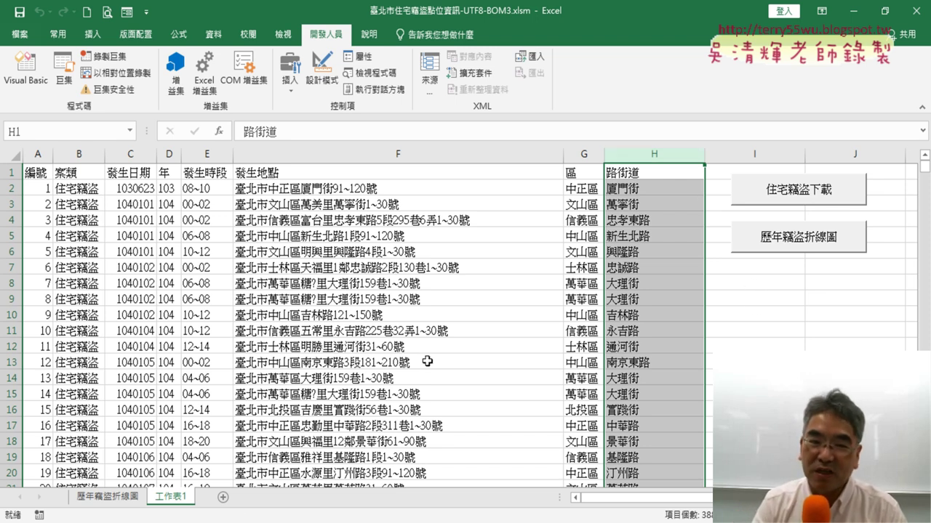
pyautogui.hotkey('alt', 'Tab')
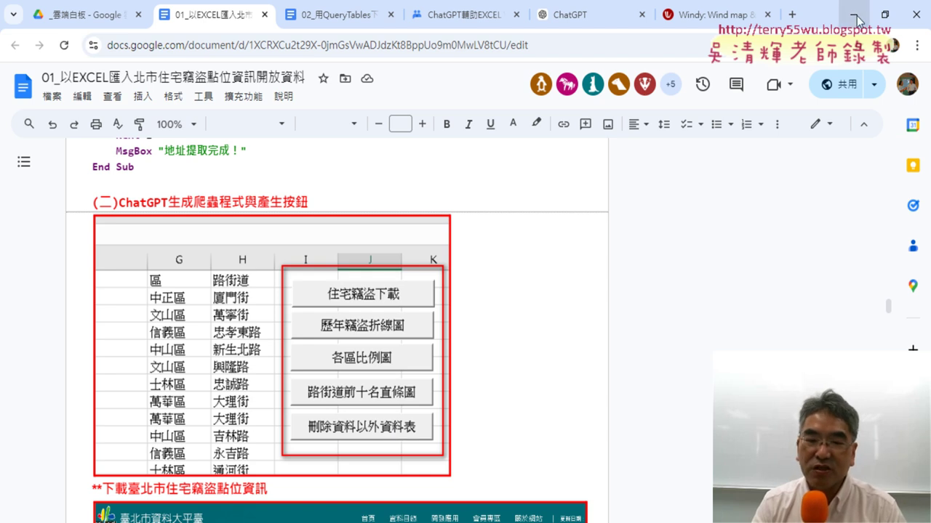
pyautogui.hotkey('alt', 'Tab')
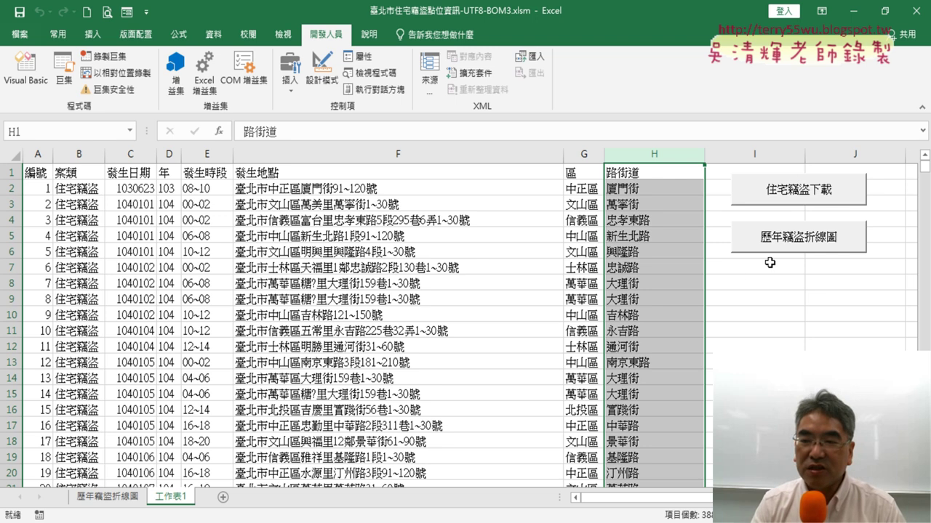
# Delete the existing 歷年竊盜折線圖 sheet
pyautogui.rightClick(115, 496)
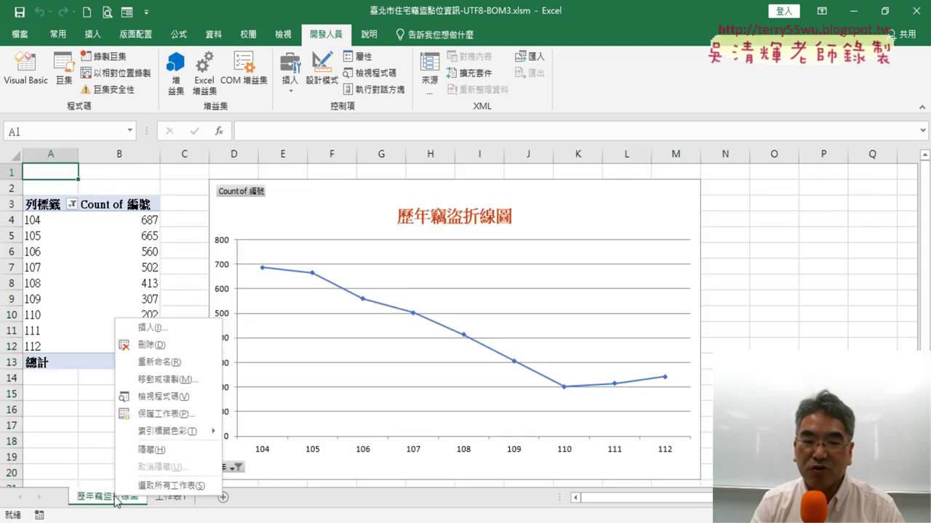
pyautogui.click(175, 346)
pyautogui.click(430, 307)
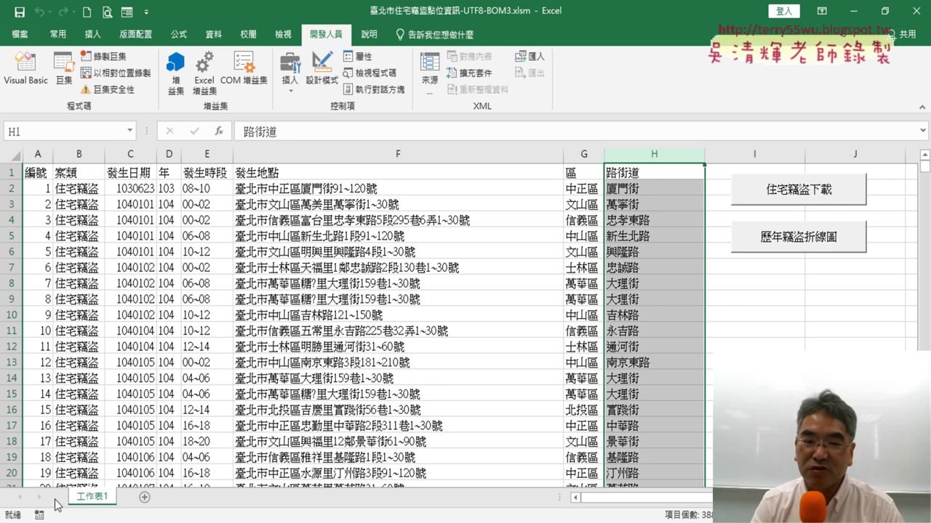
# Rename 工作表1 to 資料, then regenerate the 歷年竊盜折線圖 chart sheet with its macro button
pyautogui.doubleClick(92, 497)
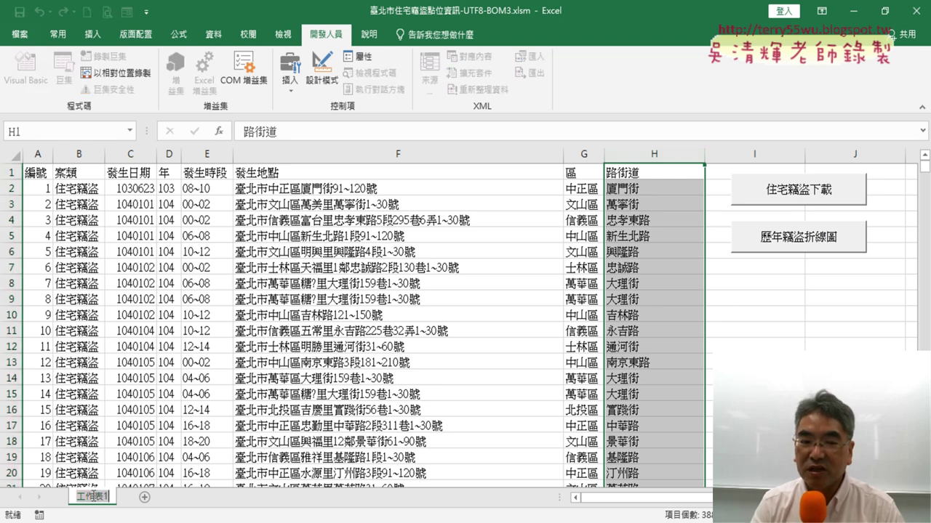
pyautogui.write('資料')
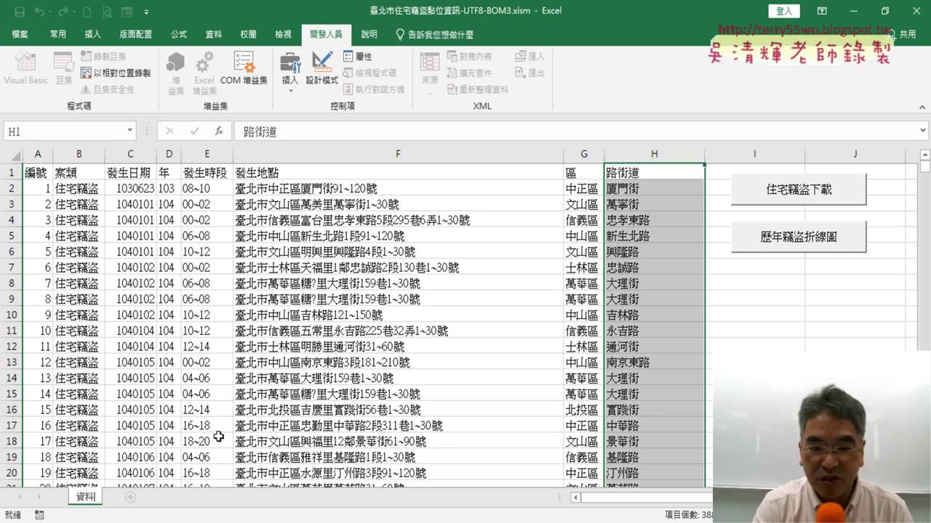
pyautogui.click(309, 384)
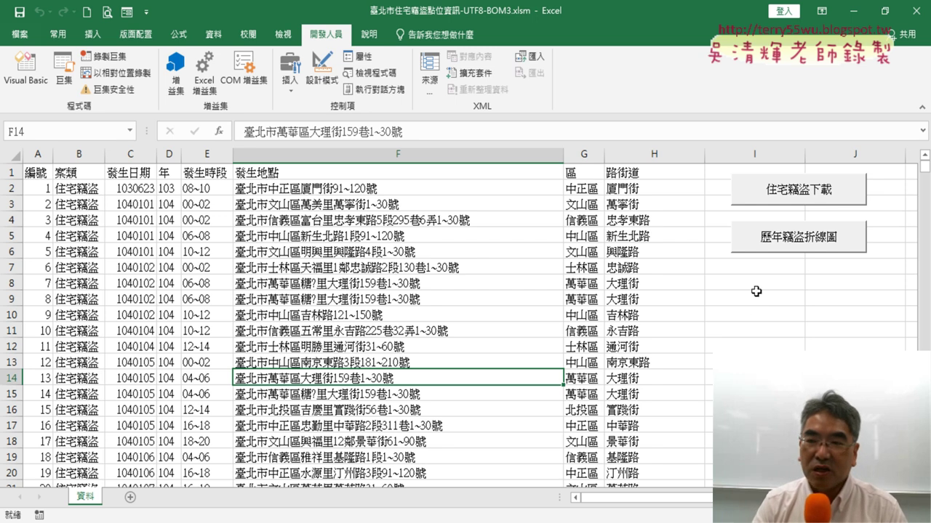
pyautogui.click(800, 239)
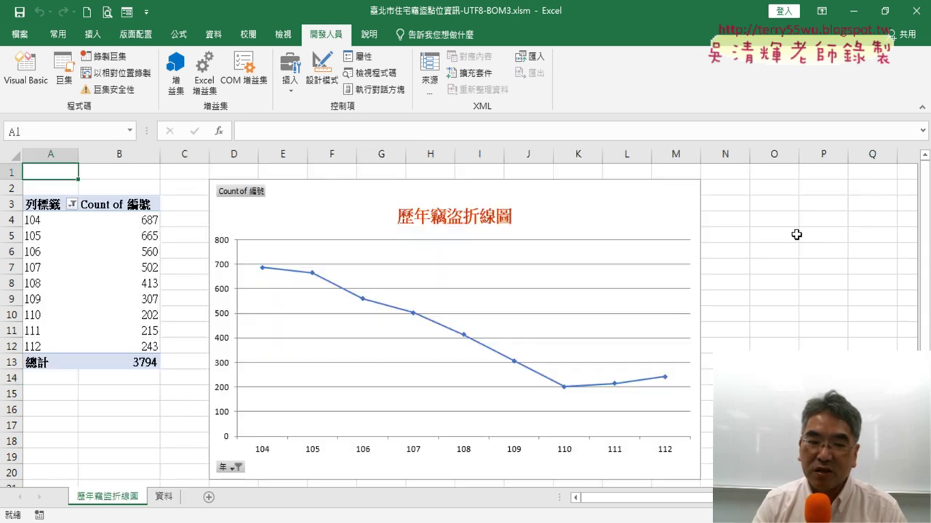
pyautogui.click(156, 497)
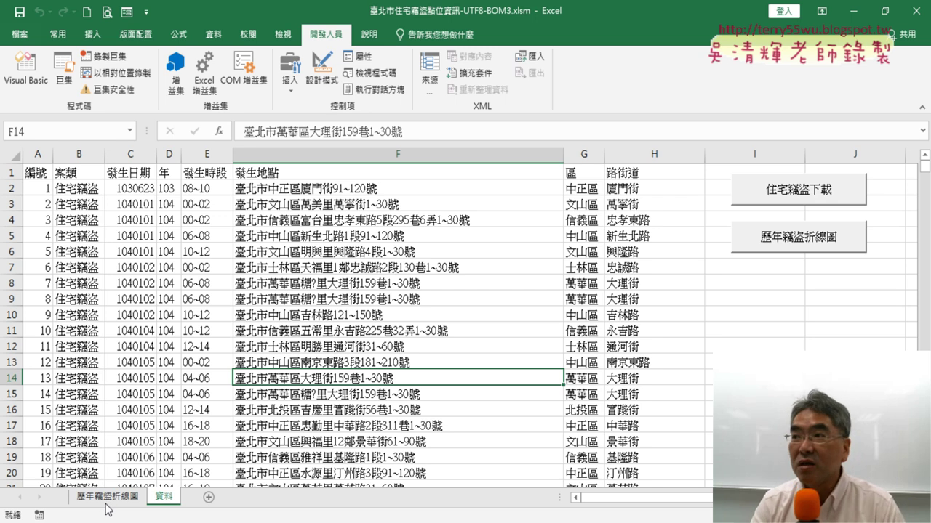
# In the VBA editor, declare a new Sub 刪除工作表() below the last procedure in Module1
pyautogui.click(20, 79)
pyautogui.scroll(-4, 403, 318)
pyautogui.scroll(-8, 403, 318)
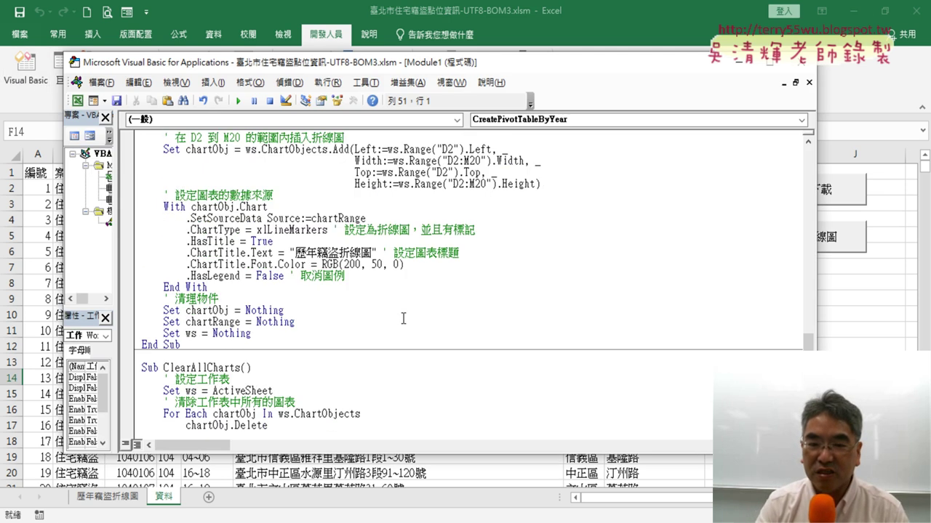
pyautogui.scroll(-3, 403, 318)
pyautogui.click(282, 430)
pyautogui.write('ㄙ')
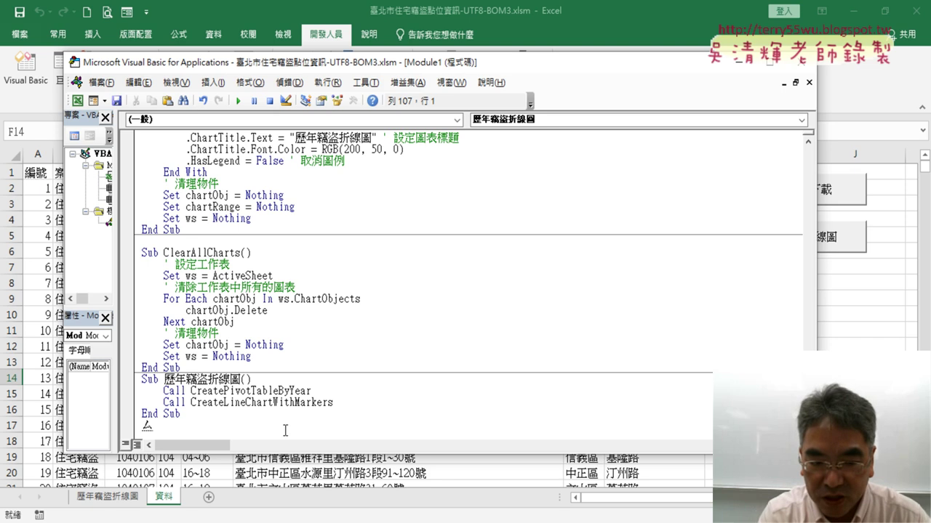
pyautogui.write('su')
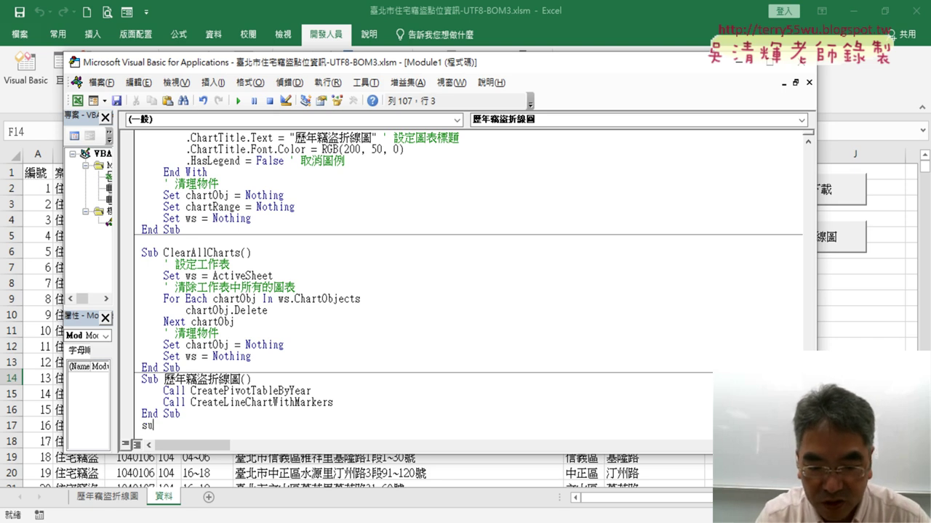
pyautogui.write('b ')
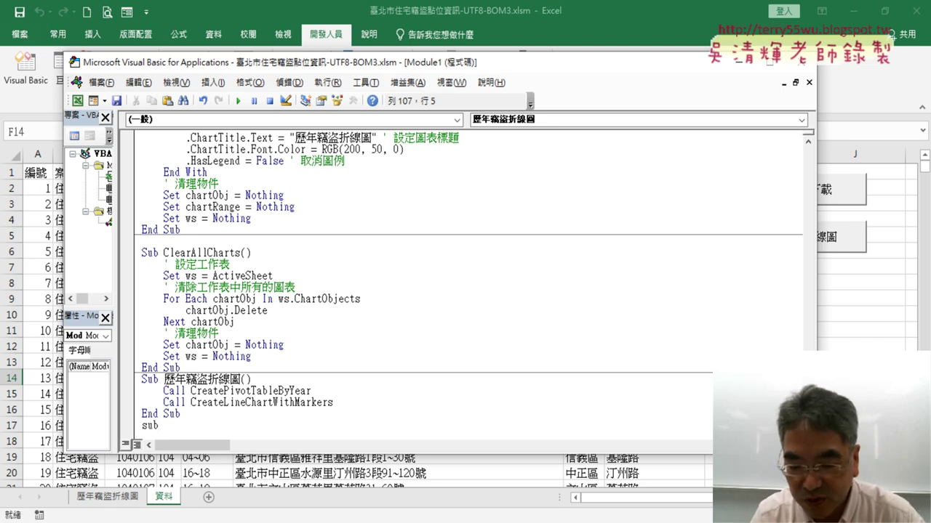
pyautogui.write('/8')
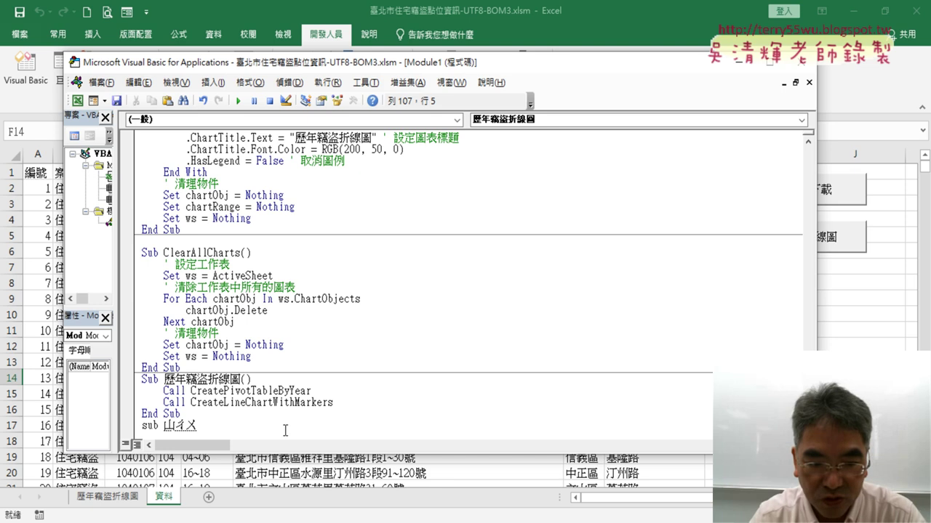
pyautogui.write('刪除ㄍ')
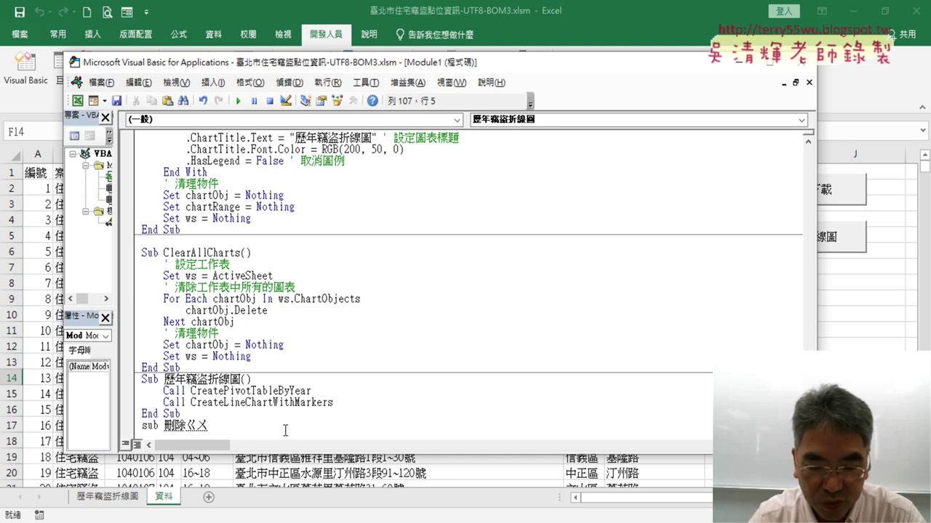
pyautogui.write('公ㄕㄧㄠ')
pyautogui.write('ˋ')
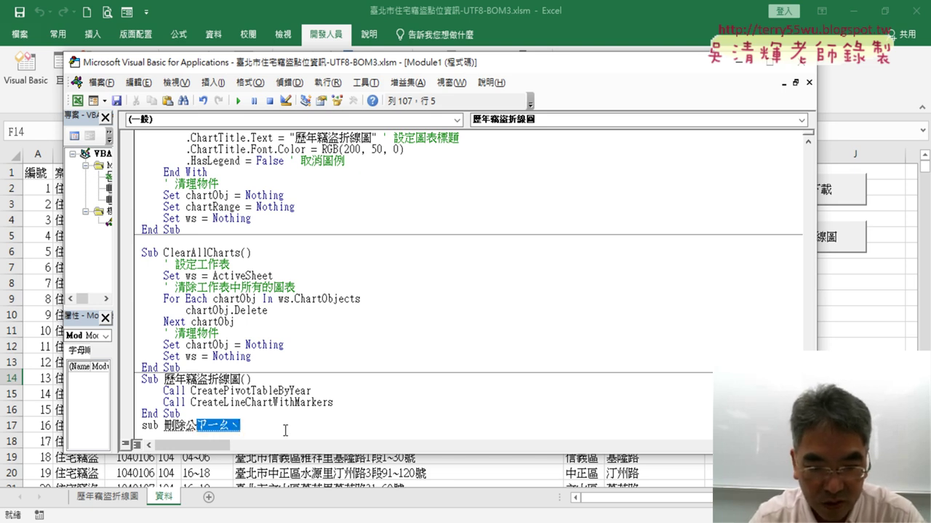
pyautogui.write('工作')
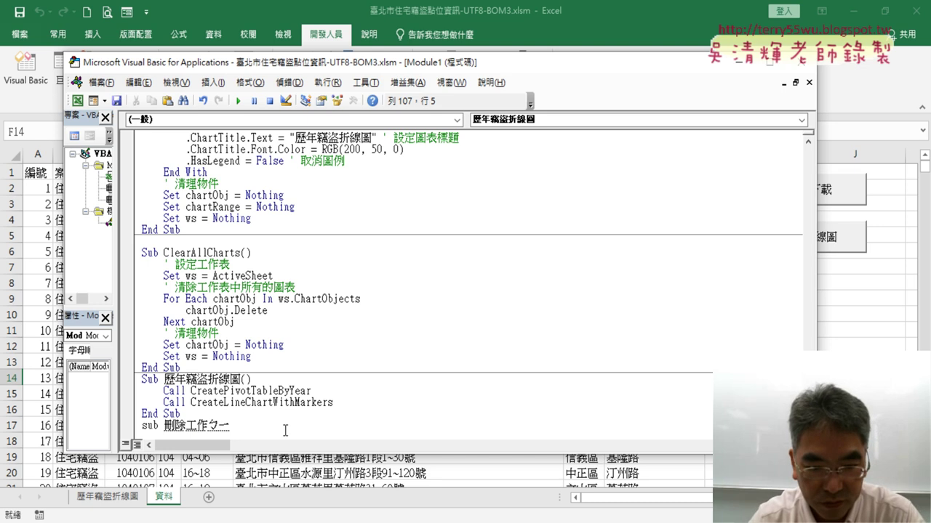
pyautogui.write('表')
pyautogui.press('Return')
pyautogui.write('s')
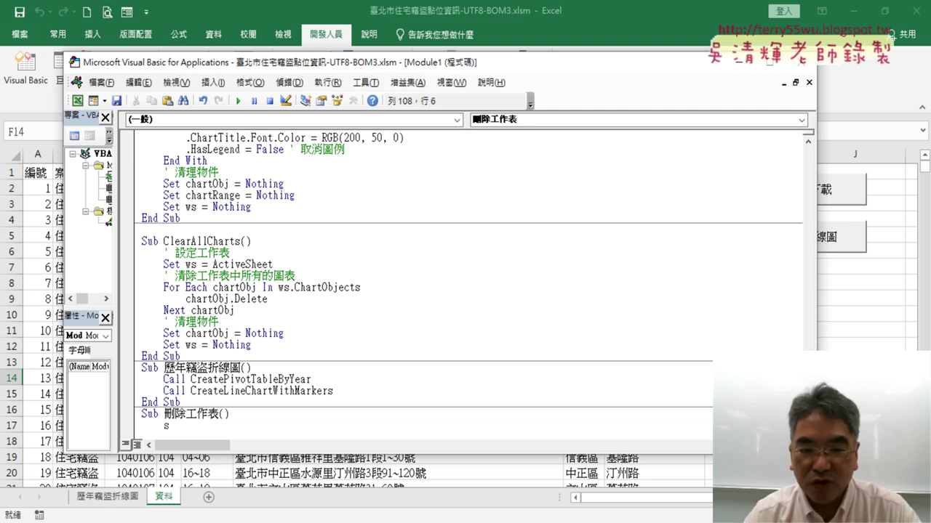
# Add the statement Sheets(1).Delete inside the 刪除工作表 sub
pyautogui.write('h')
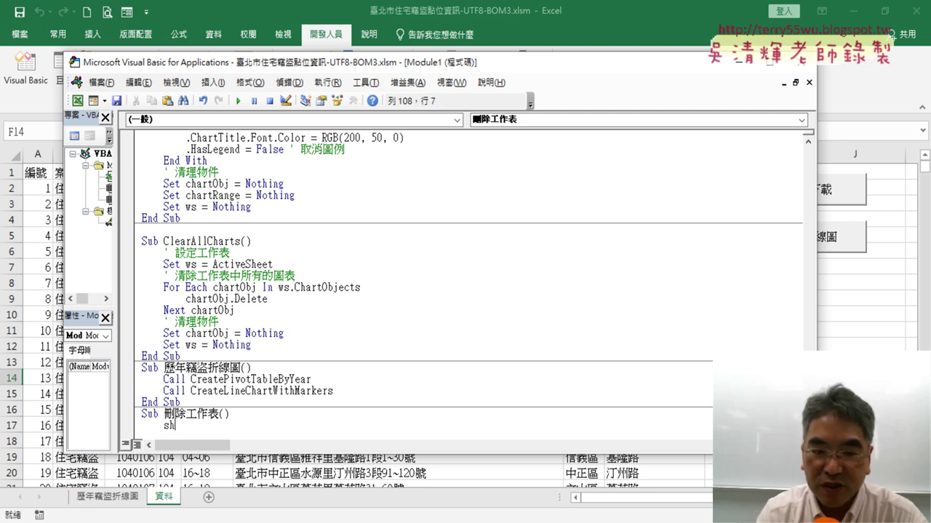
pyautogui.write('ee')
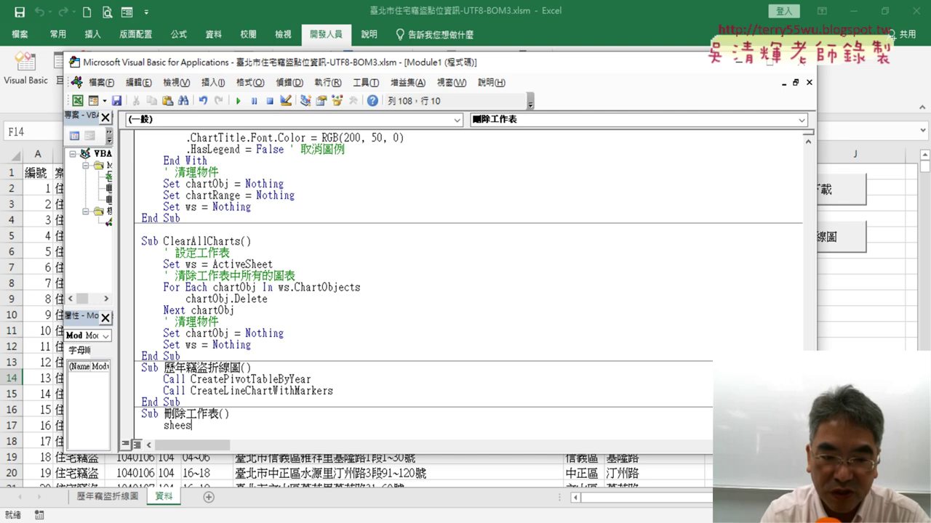
pyautogui.write('s')
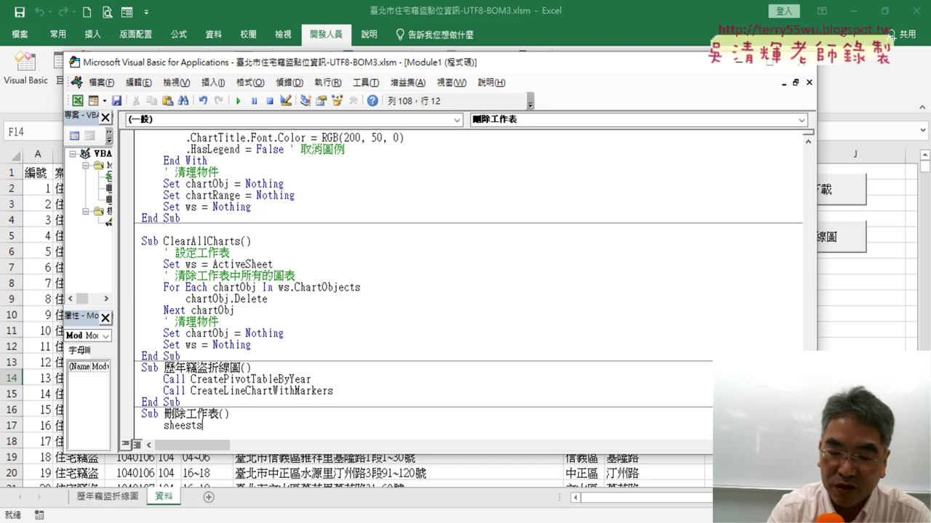
pyautogui.write('()')
pyautogui.press('Left')
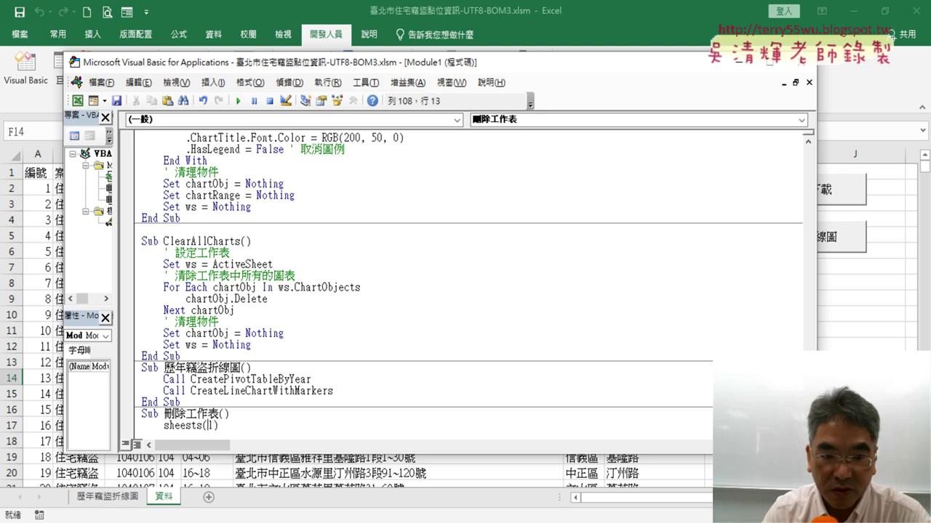
pyautogui.press('Delete')
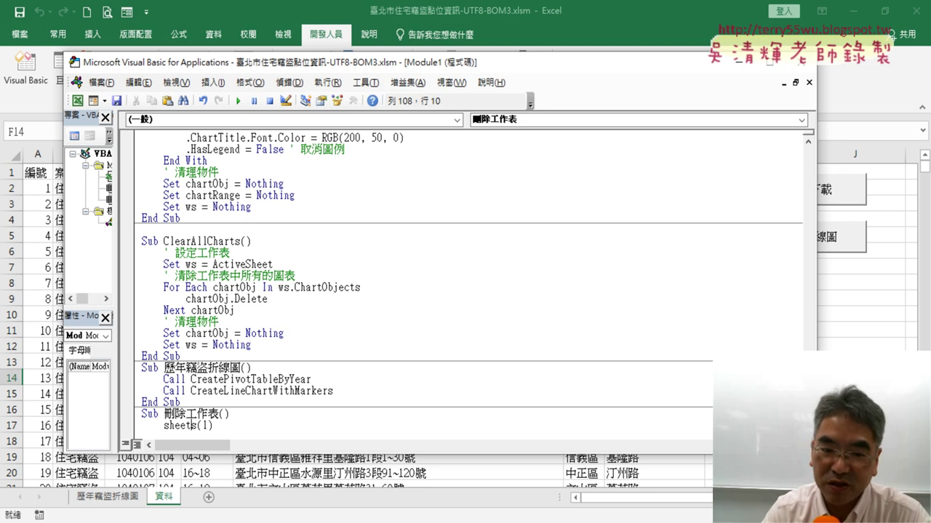
pyautogui.click(213, 425)
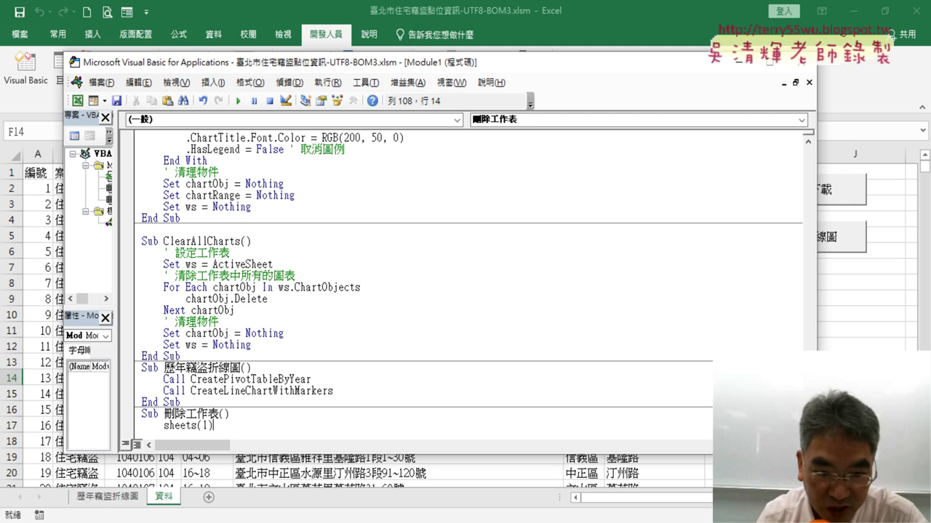
pyautogui.write('.')
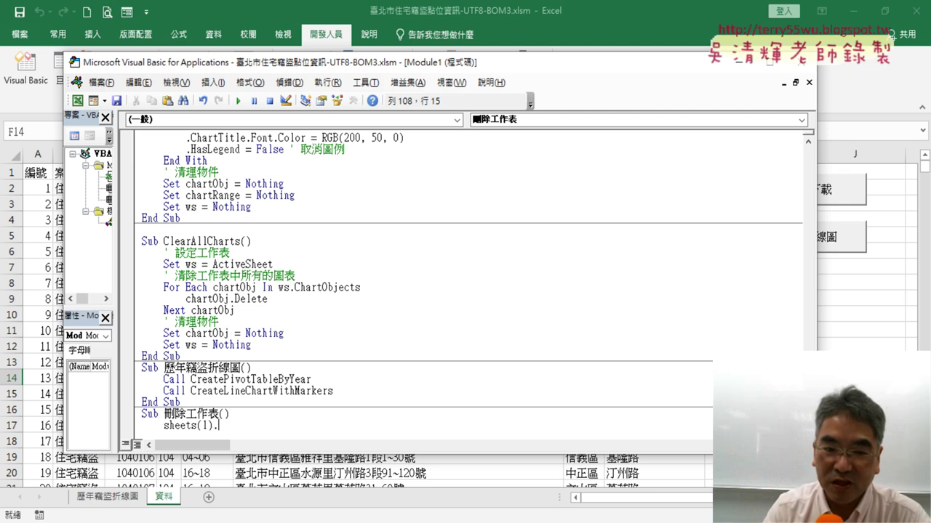
pyautogui.write('de')
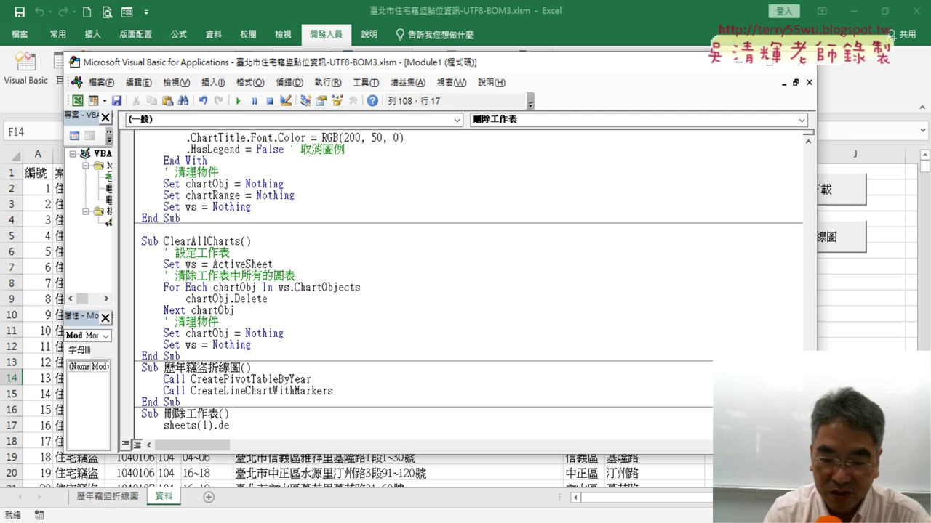
pyautogui.write('ete')
pyautogui.press('Return')
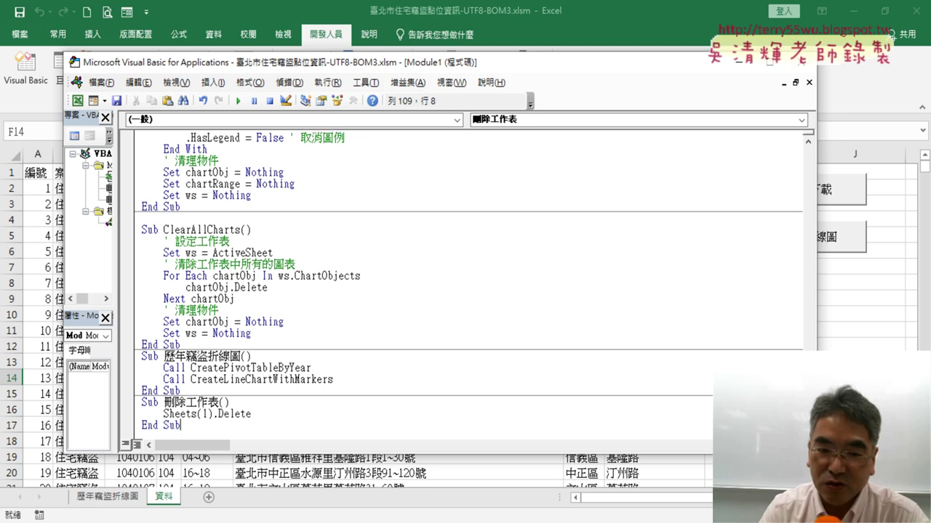
pyautogui.scroll(-1, 261, 404)
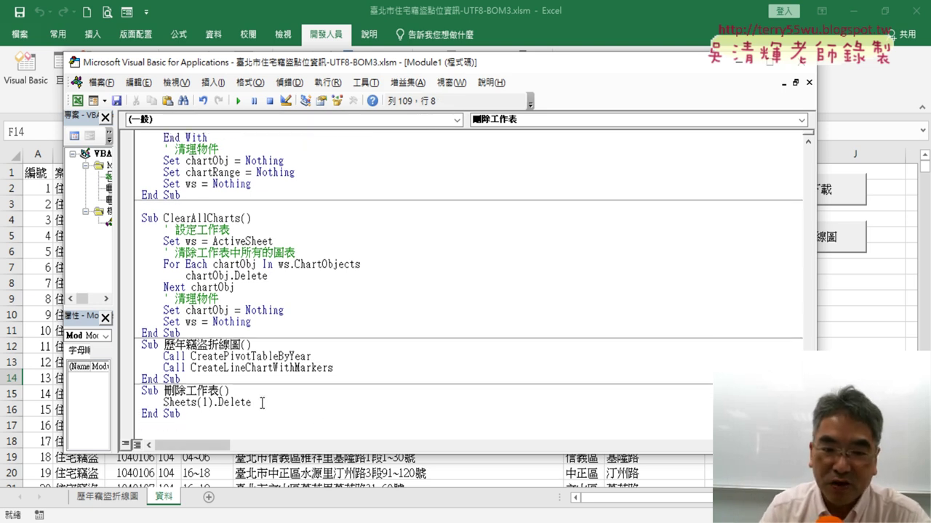
# Insert an indented 'For i = 1 To Sheets.Count' line under the sub header
pyautogui.moveTo(164, 402); pyautogui.dragTo(266, 402)
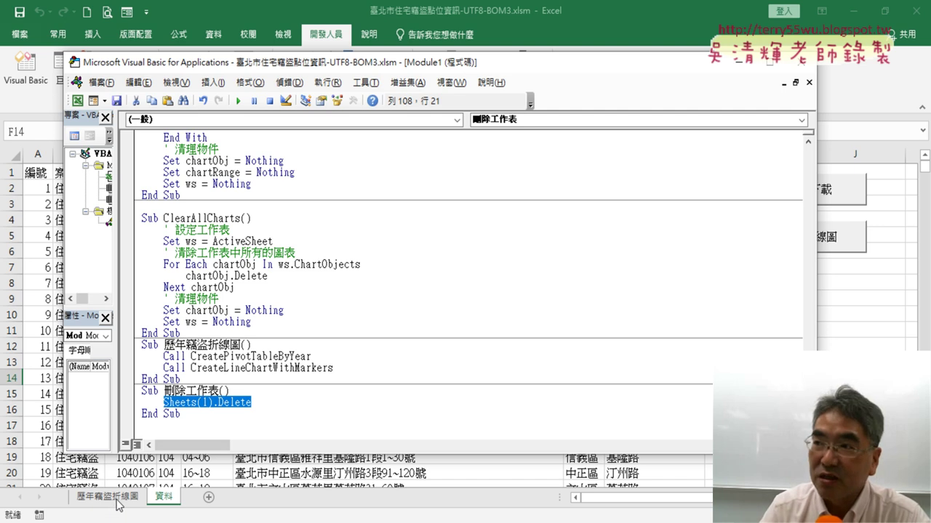
pyautogui.click(267, 404)
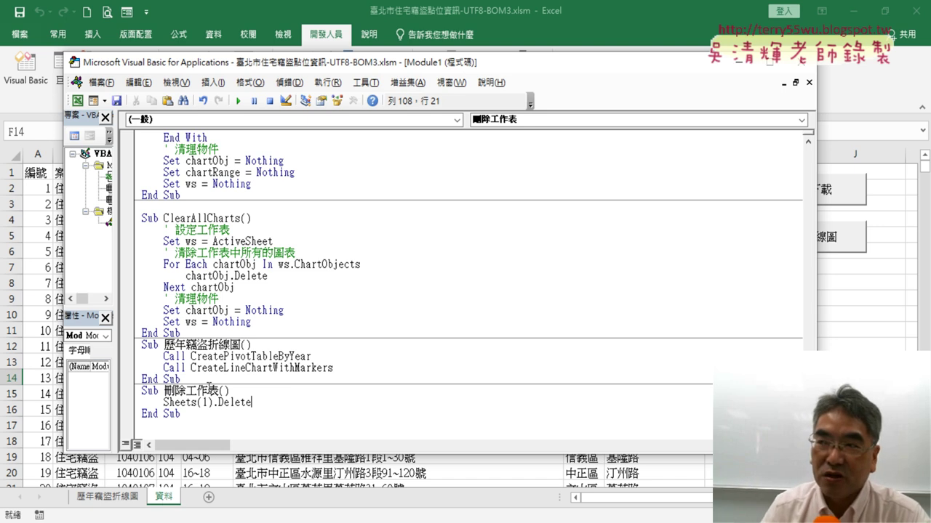
pyautogui.click(261, 393)
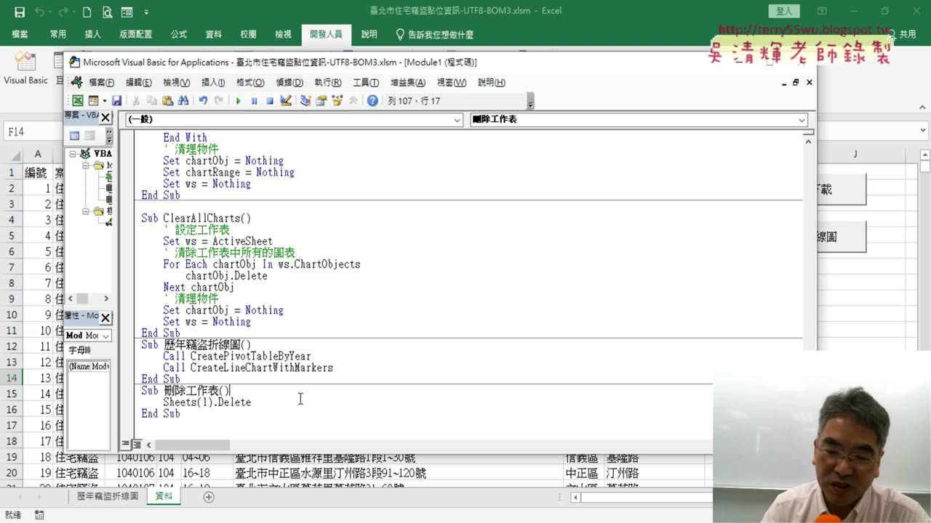
pyautogui.press('Return')
pyautogui.press('Tab')
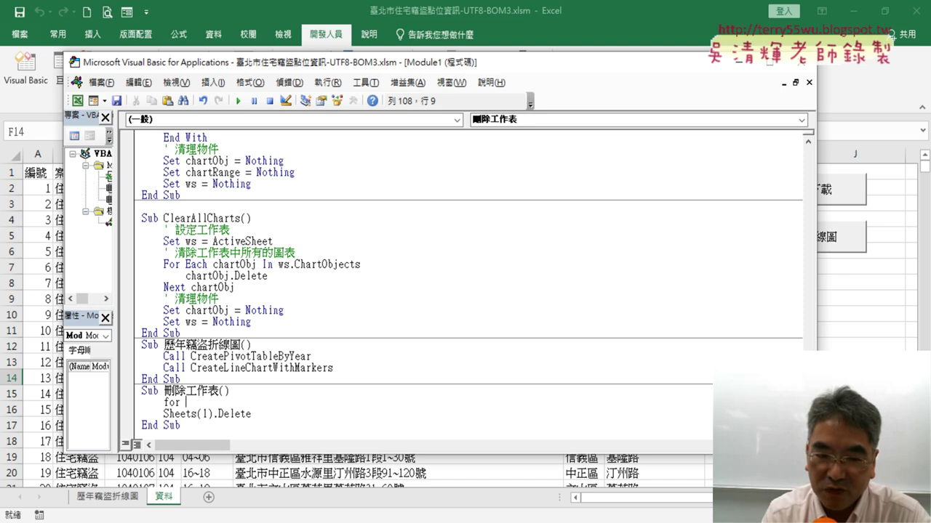
pyautogui.write('i =')
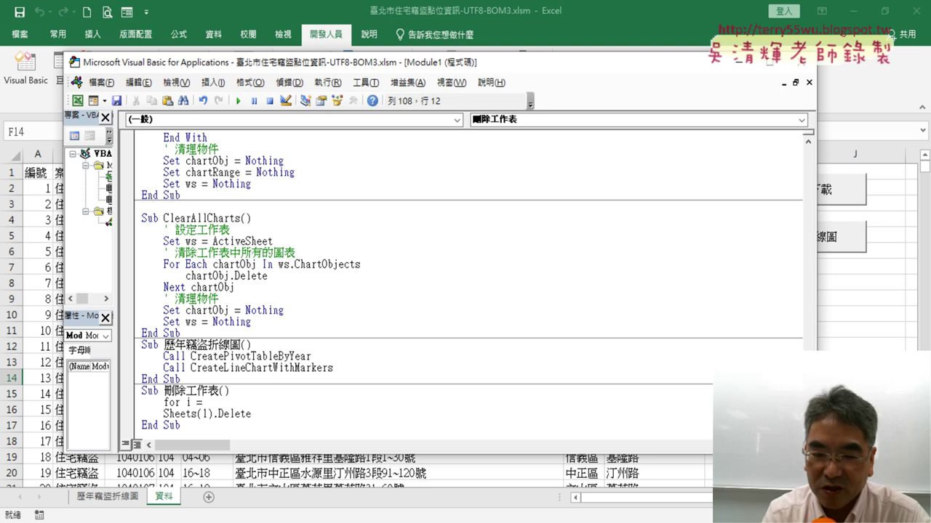
pyautogui.write('1 to ')
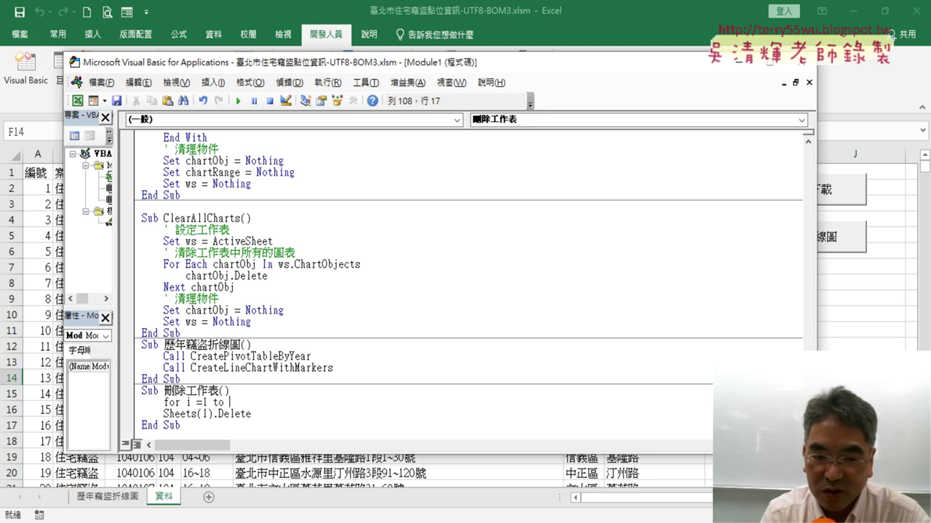
pyautogui.write('sh')
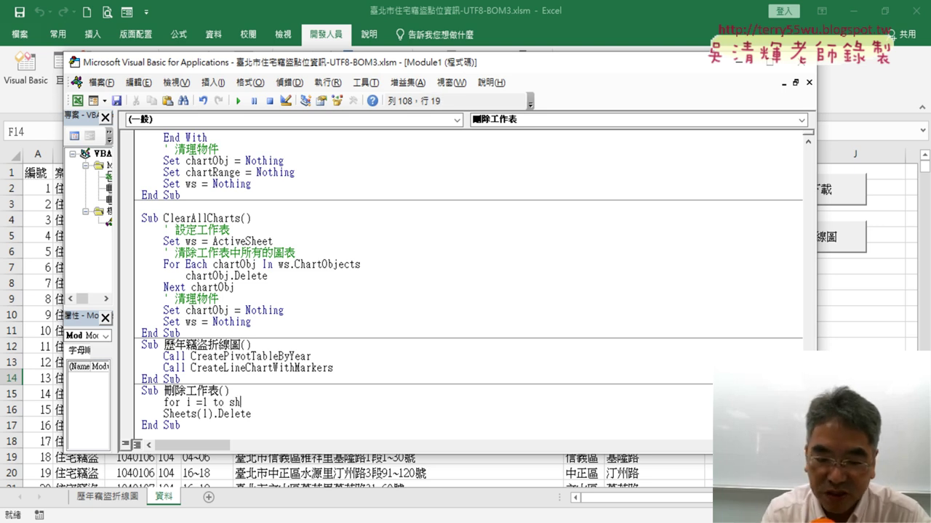
pyautogui.write('eets.')
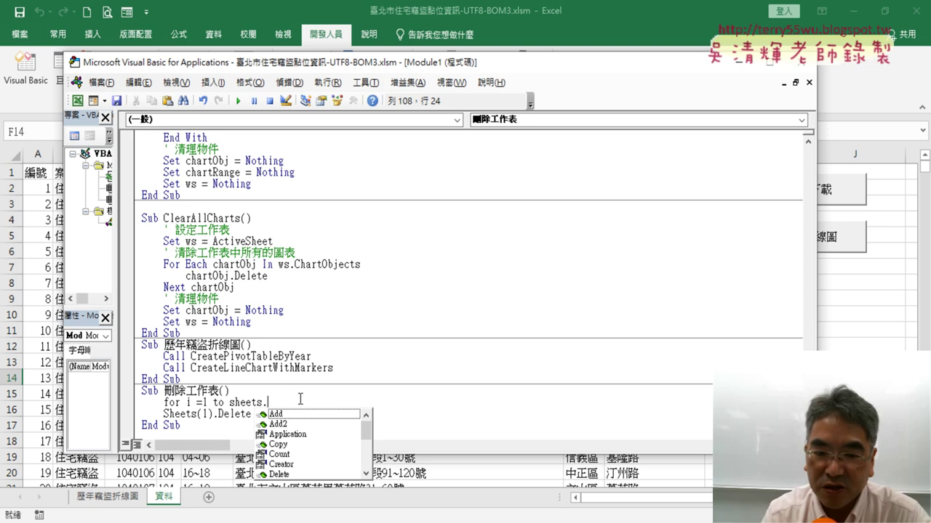
pyautogui.press('Down')
pyautogui.press('Down')
pyautogui.press('Down')
pyautogui.press('Down')
pyautogui.press('space')
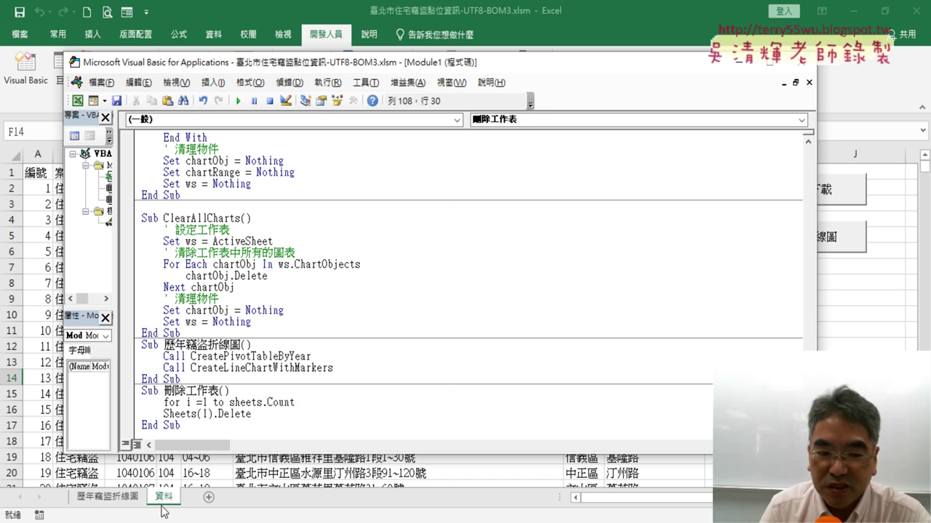
pyautogui.moveTo(294, 402); pyautogui.dragTo(229, 402)
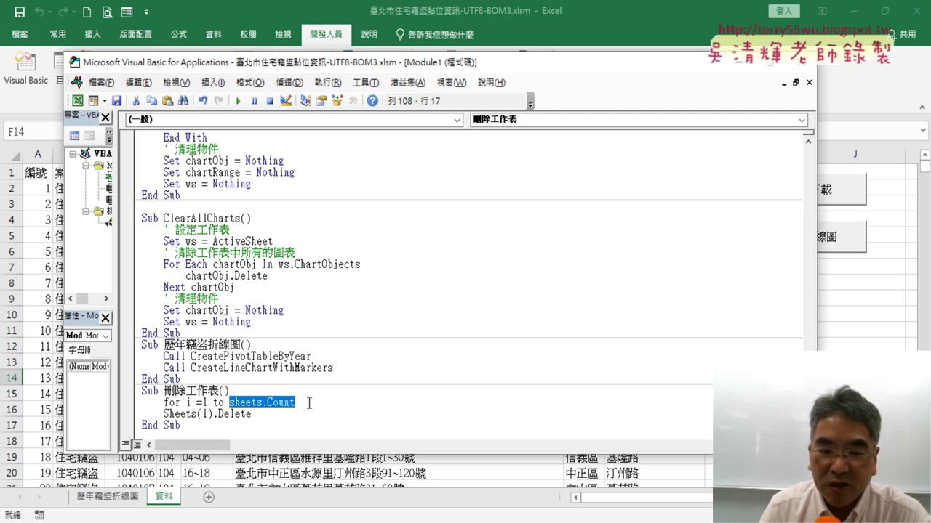
# Change Sheets(1).Delete to Sheets(i).Delete
pyautogui.click(207, 414)
pyautogui.press('BackSpace')
pyautogui.write('i')
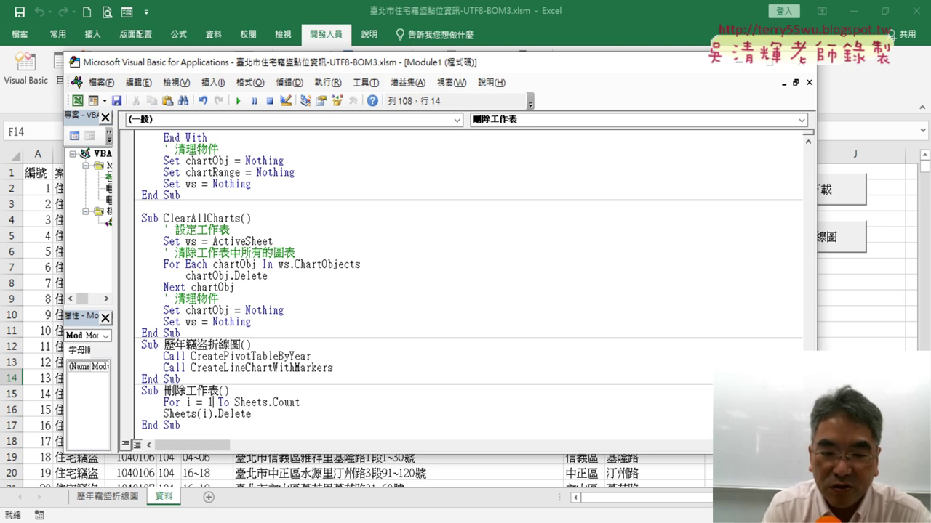
# Add a Next line to close the For loop
pyautogui.press('End')
pyautogui.press('Return')
pyautogui.press('Down')
pyautogui.hotkey('shift', 'End')
pyautogui.press('Delete')
pyautogui.write('ne')
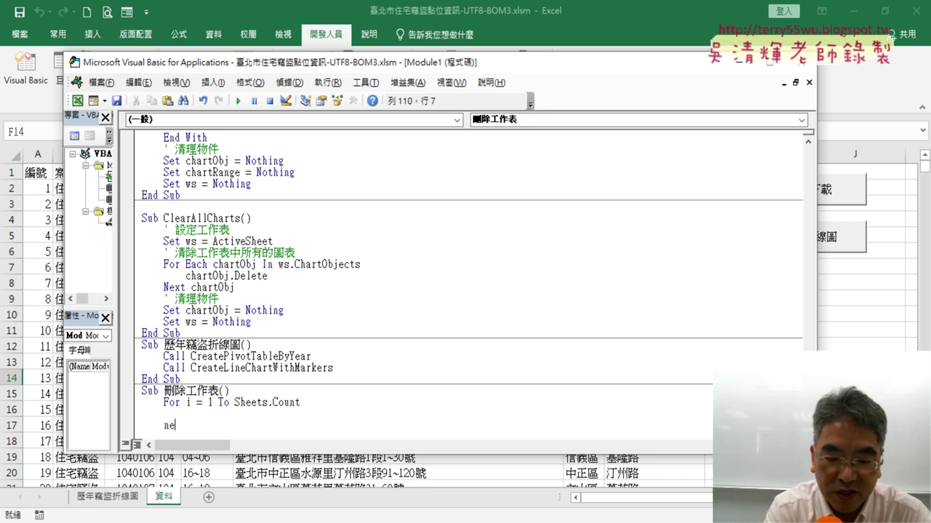
pyautogui.write('xt')
pyautogui.scroll(-1, 341, 352)
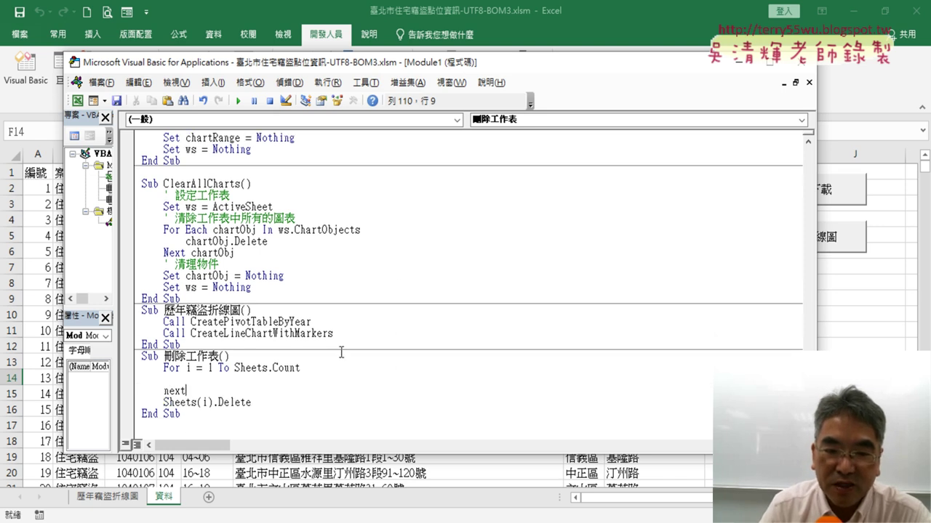
# Move Sheets(i).Delete inside the loop, indent it, and add a blank line after For
pyautogui.moveTo(252, 403)
pyautogui.mouseDown()
pyautogui.moveTo(163, 403)
pyautogui.moveTo(168, 379)
pyautogui.mouseUp()
pyautogui.click(163, 379)
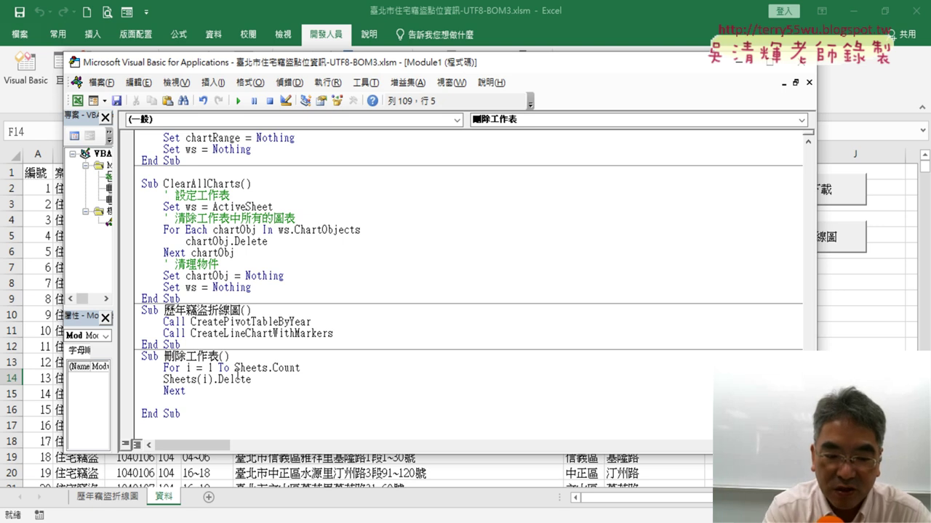
pyautogui.press('Tab')
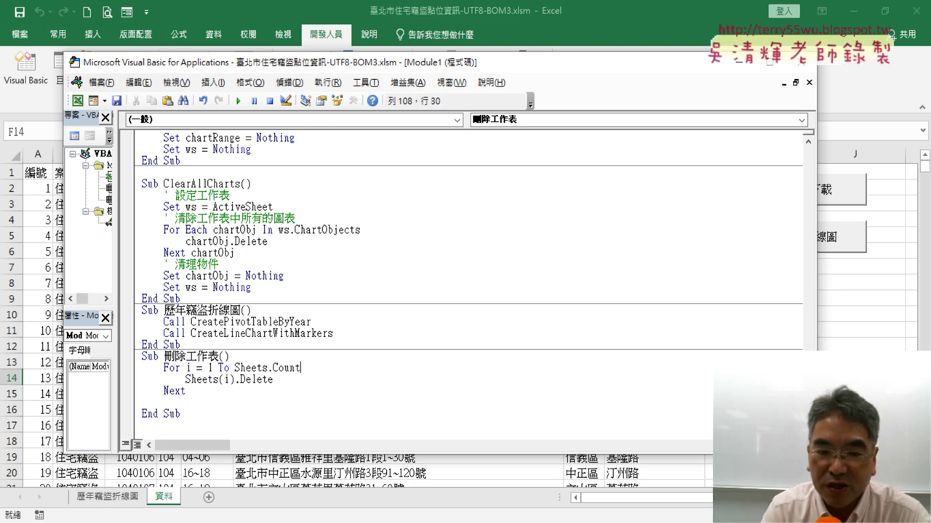
pyautogui.press('Return')
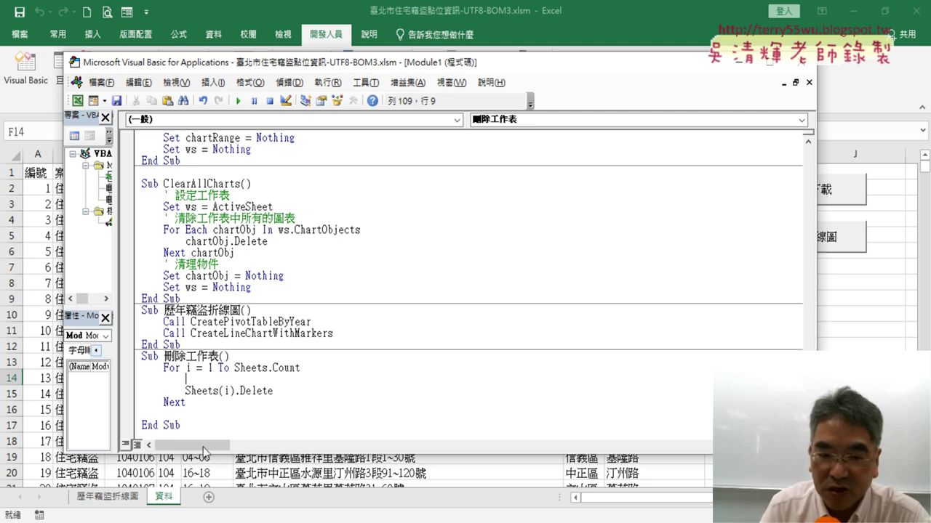
# Type the condition If Sheets.Name <> "資料" Then on the blank line
pyautogui.write('if ')
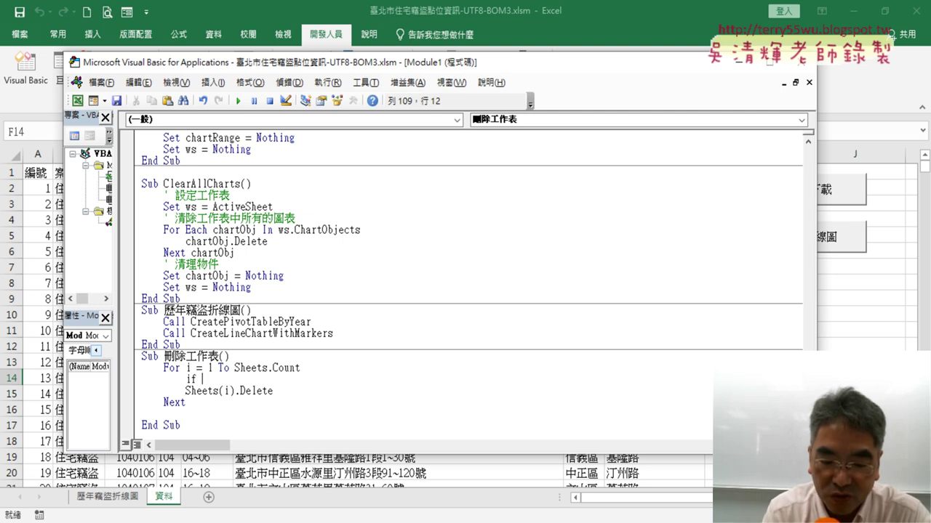
pyautogui.write('s')
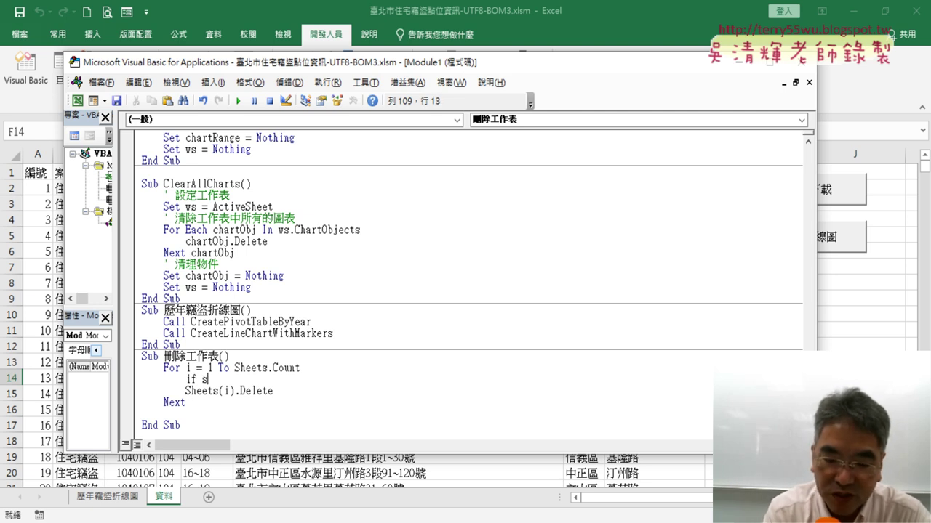
pyautogui.write('heets')
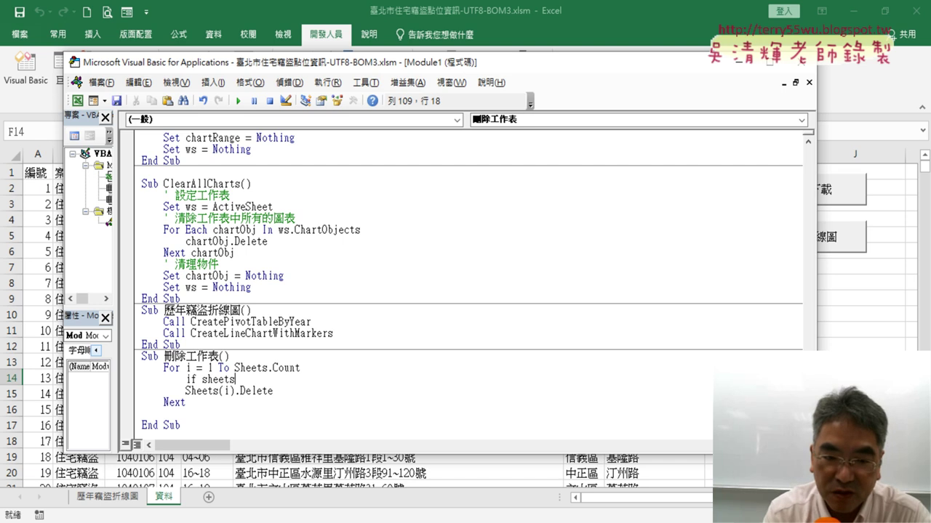
pyautogui.write('.na')
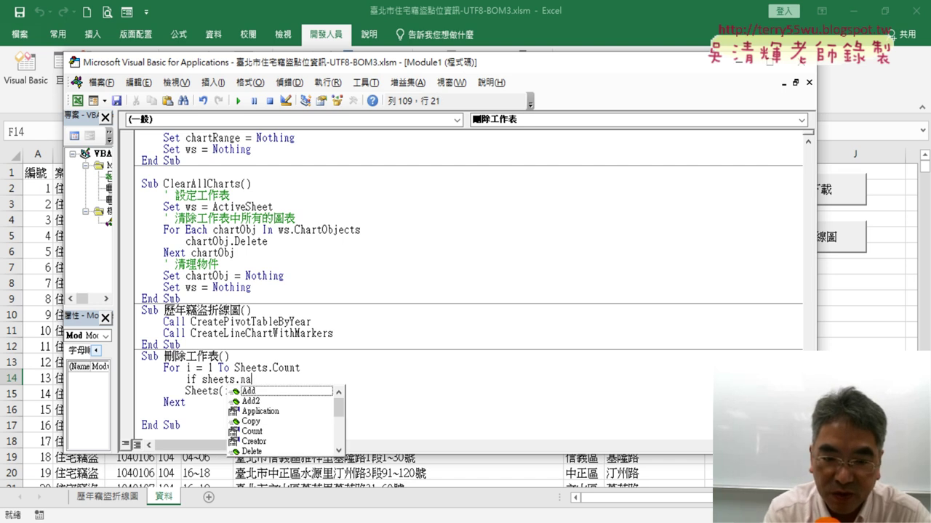
pyautogui.write('me')
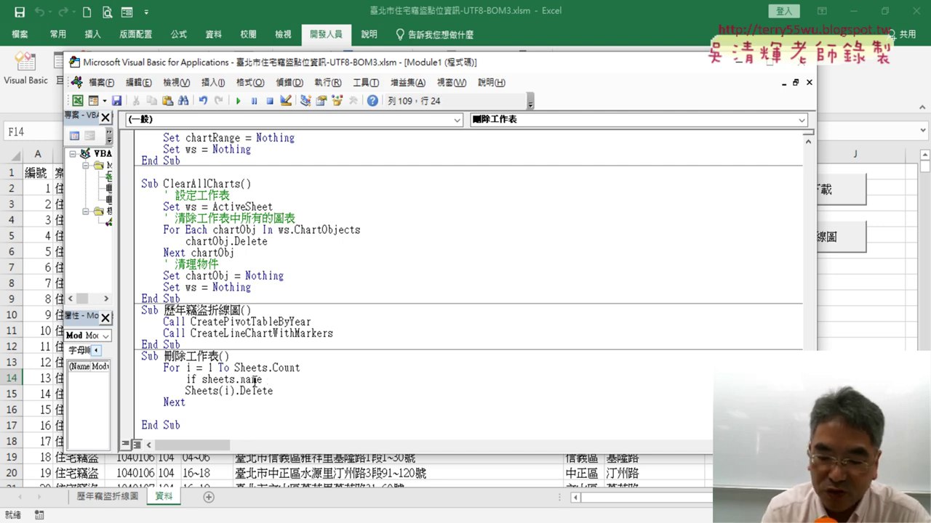
pyautogui.write(' <>')
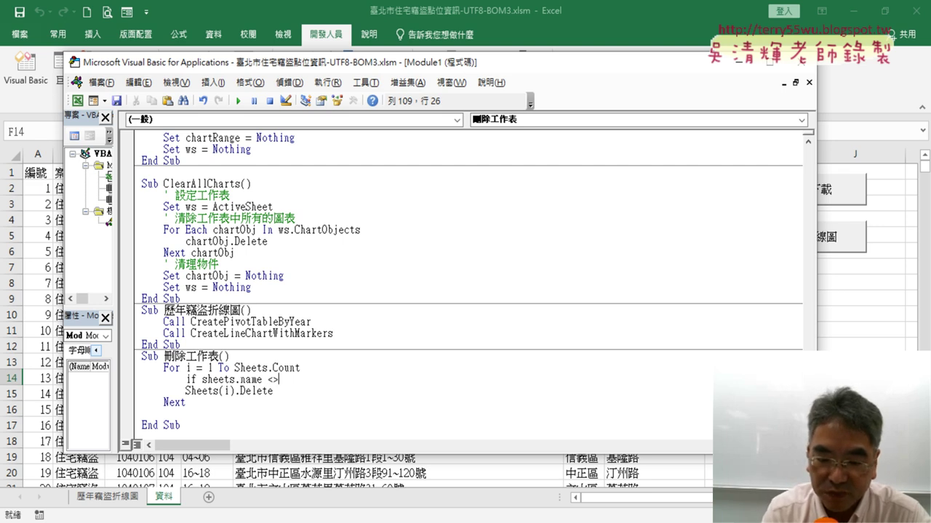
pyautogui.press('Left')
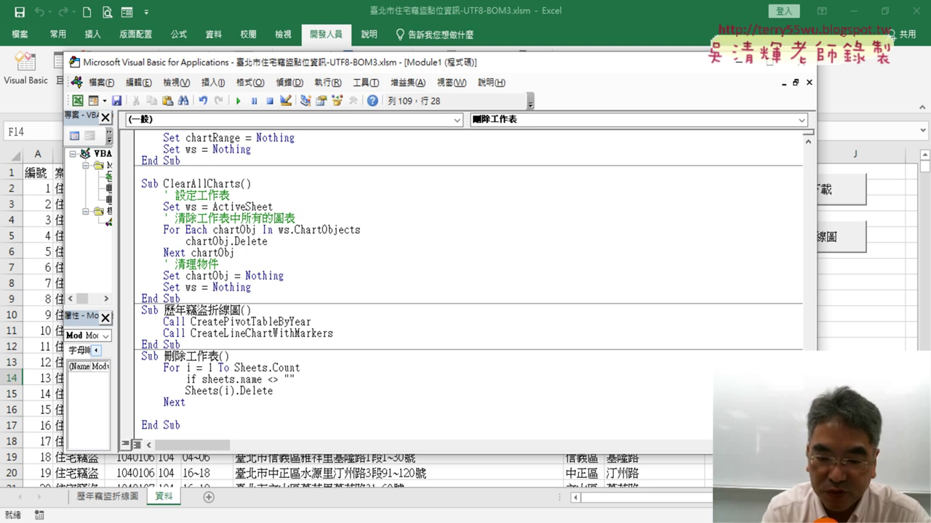
pyautogui.press('space')
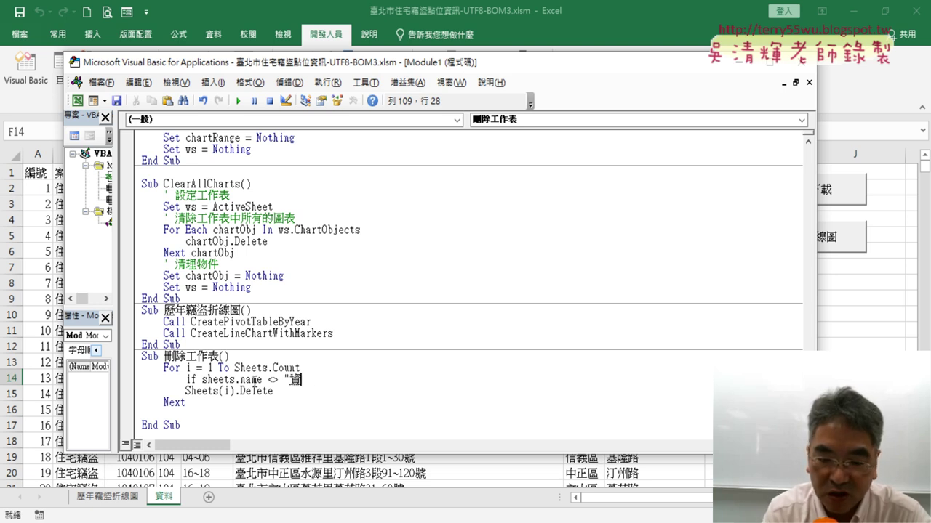
pyautogui.write('料"')
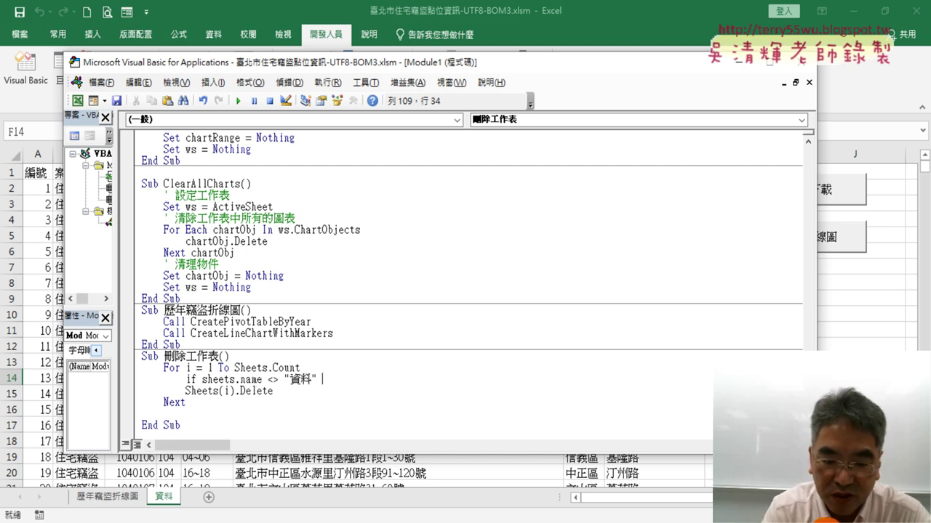
pyautogui.write(' ㄏ')
pyautogui.write('ㄋㄧ')
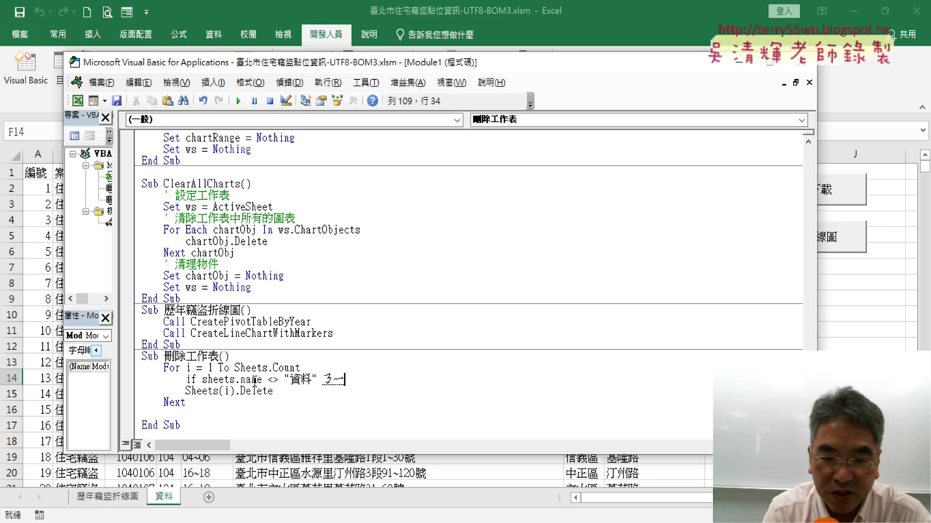
pyautogui.press('Escape')
pyautogui.write('the')
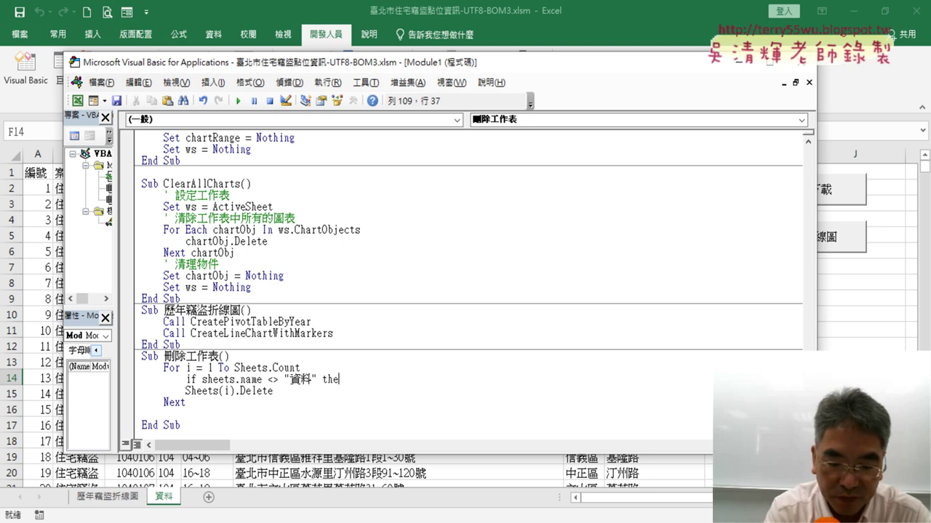
pyautogui.write('n')
pyautogui.press('Return')
pyautogui.press('Return')
# Add End If, indent Sheets(i).Delete inside the If block, and remove the extra blank line
pyautogui.write('e')
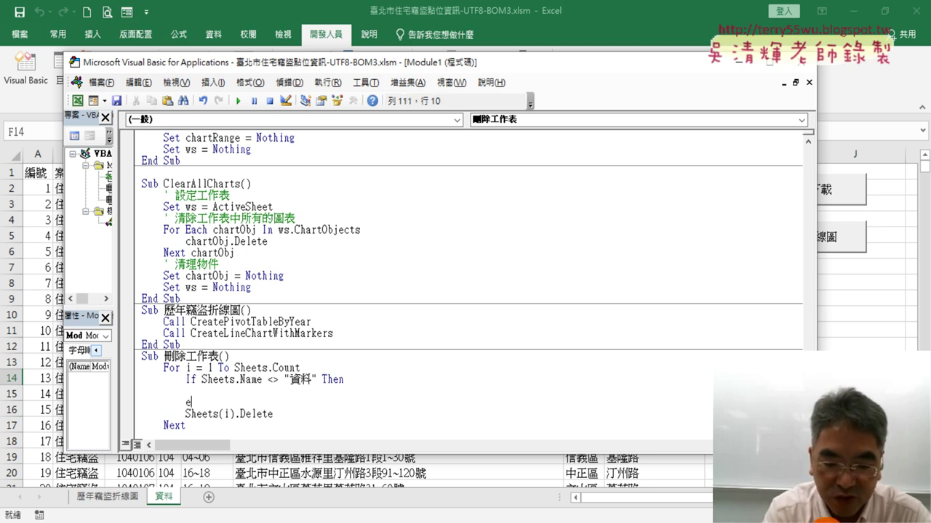
pyautogui.write('nd if')
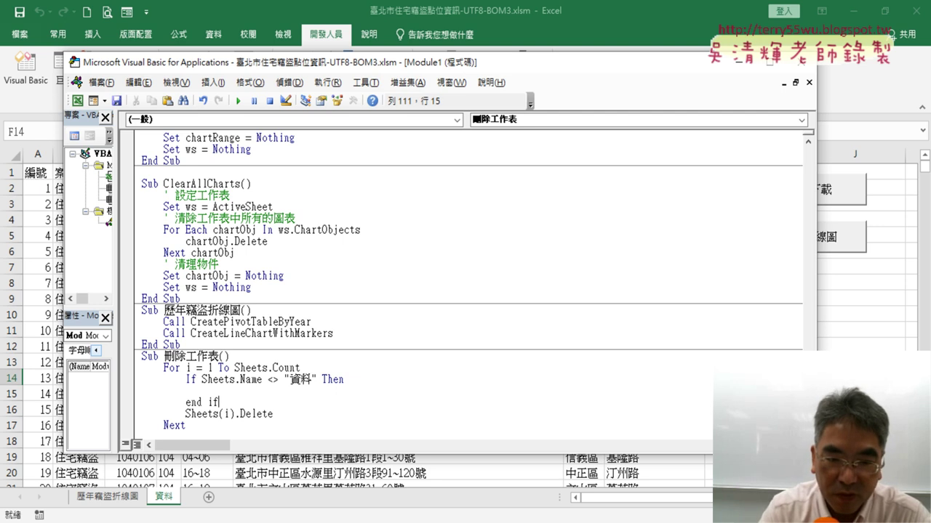
pyautogui.moveTo(274, 414)
pyautogui.mouseDown()
pyautogui.moveTo(185, 414)
pyautogui.moveTo(187, 390)
pyautogui.mouseUp()
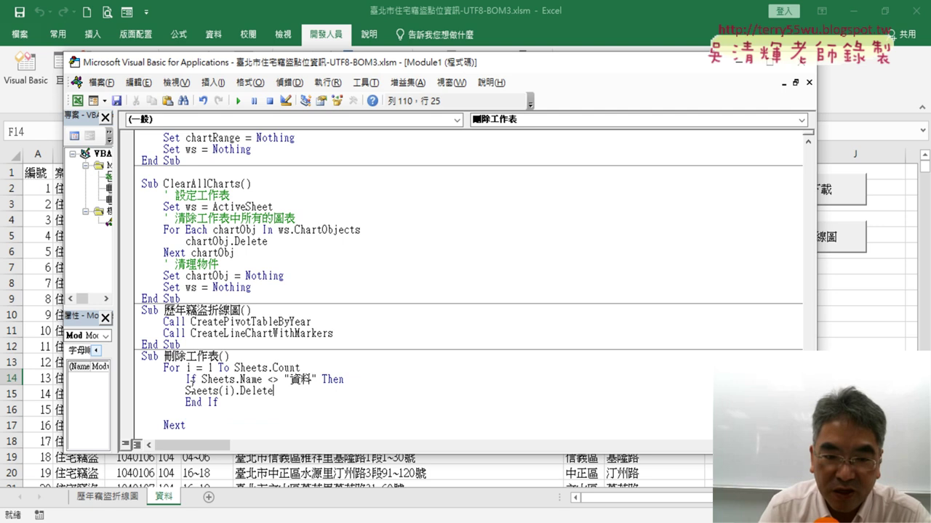
pyautogui.click(186, 391)
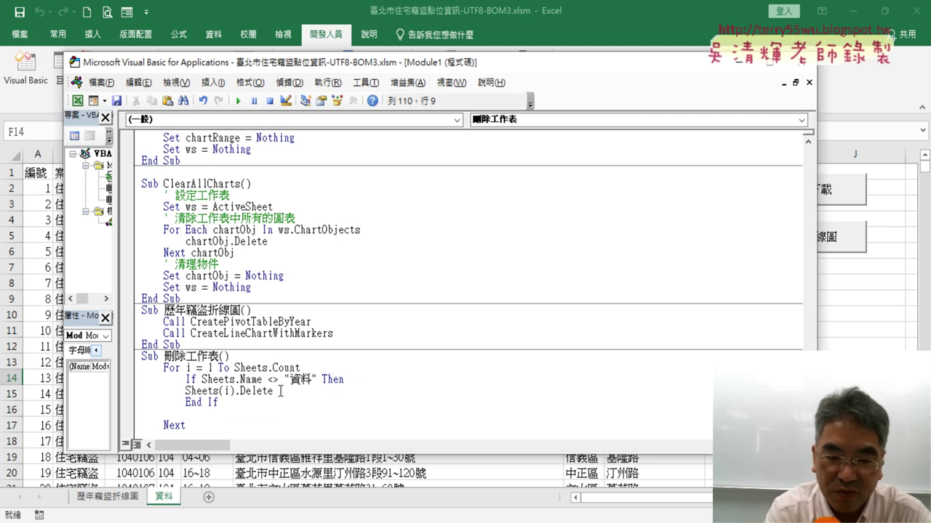
pyautogui.press('Tab')
pyautogui.press('Down')
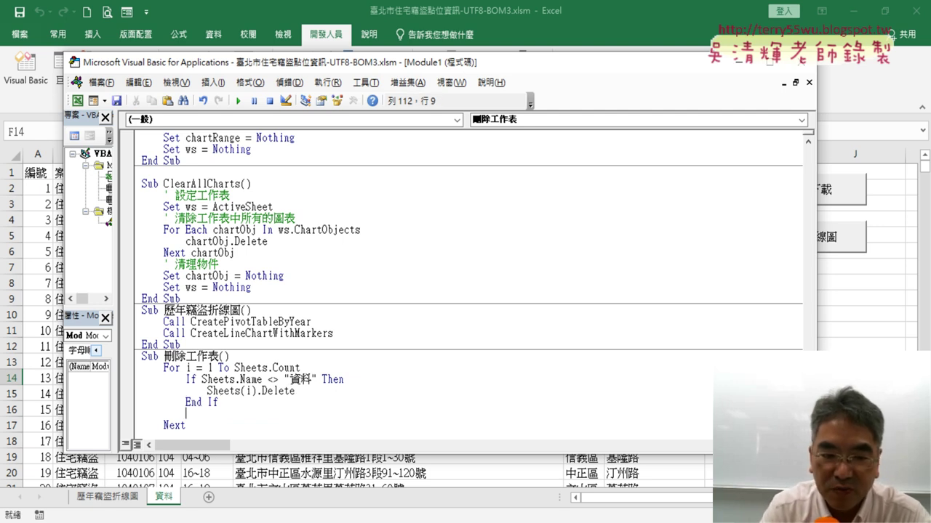
pyautogui.press('Down')
pyautogui.press('Delete')
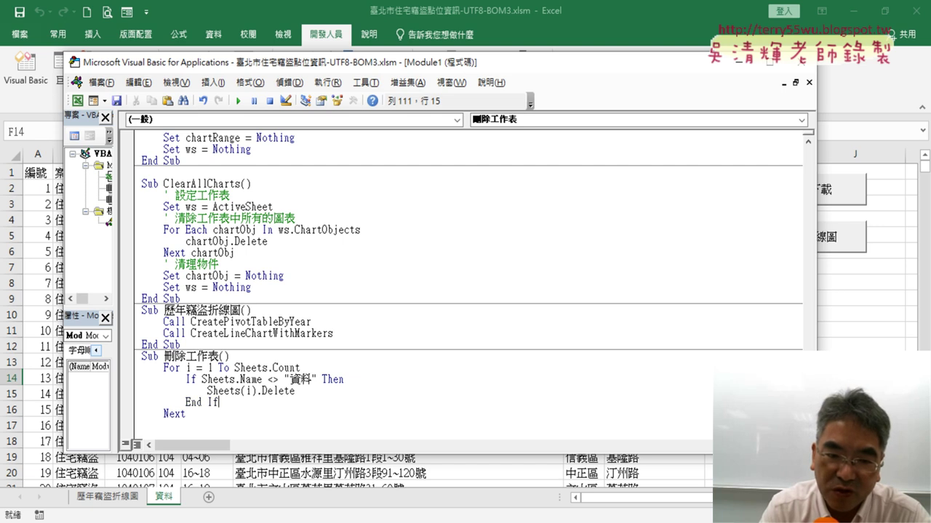
pyautogui.press('End')
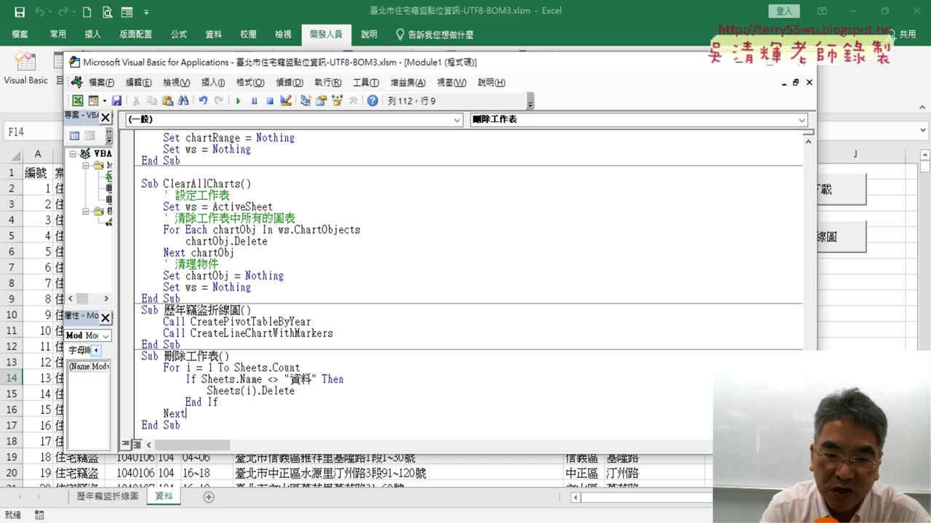
pyautogui.click(347, 321)
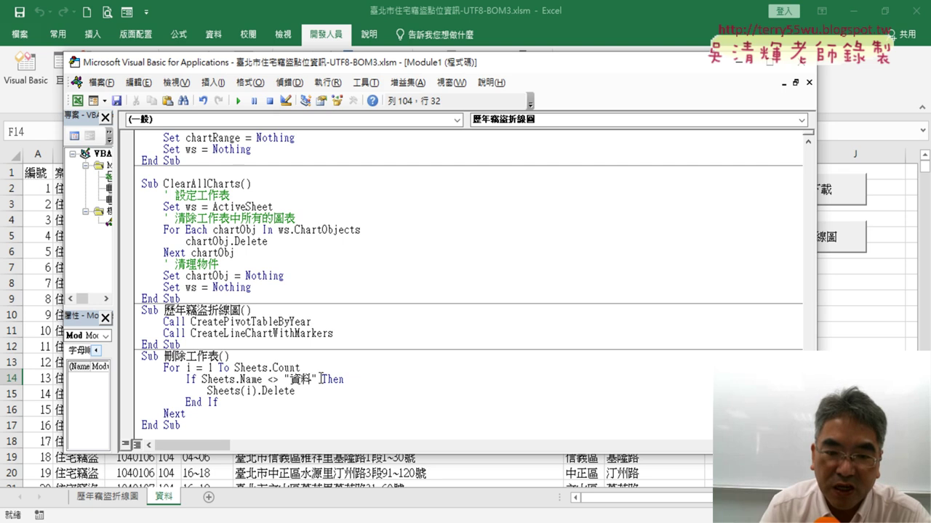
pyautogui.moveTo(318, 379); pyautogui.dragTo(207, 378)
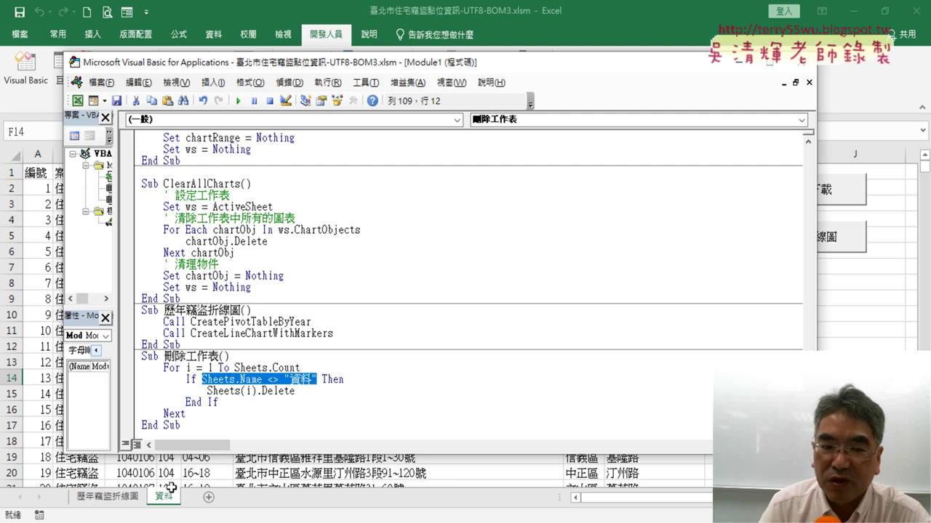
# Run the macro and dismiss the compile error raised on Sheets.Name
pyautogui.click(240, 413)
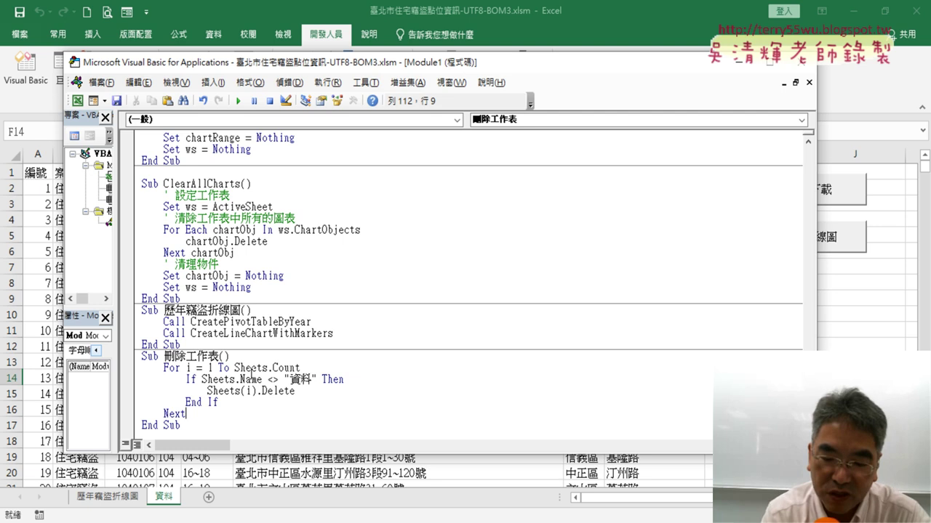
pyautogui.press('F5')
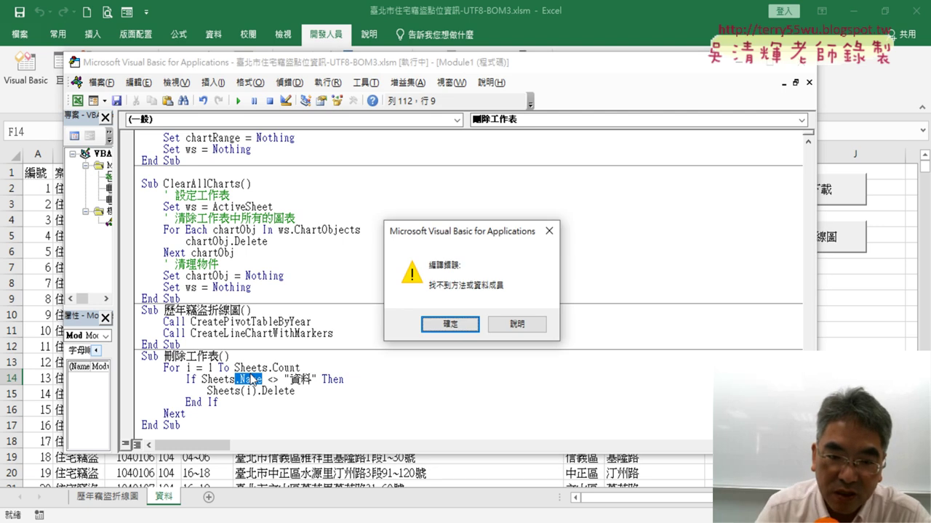
pyautogui.click(446, 327)
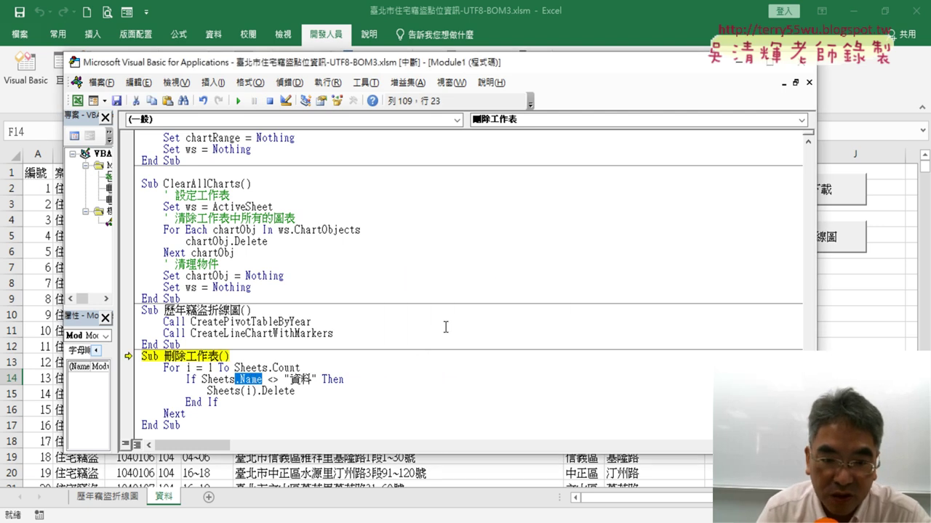
# Change the If condition to Sheets(i).Name <> "資料"
pyautogui.click(234, 380)
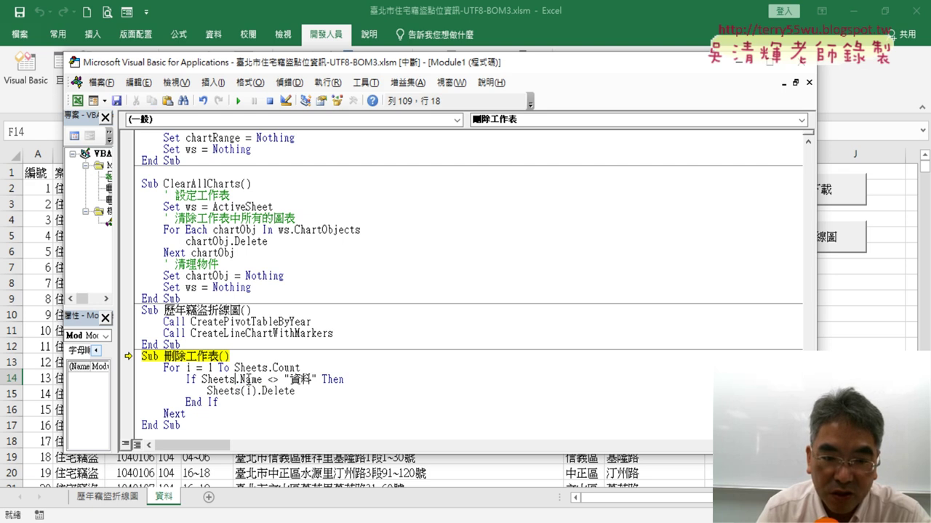
pyautogui.write('()')
pyautogui.press('Left')
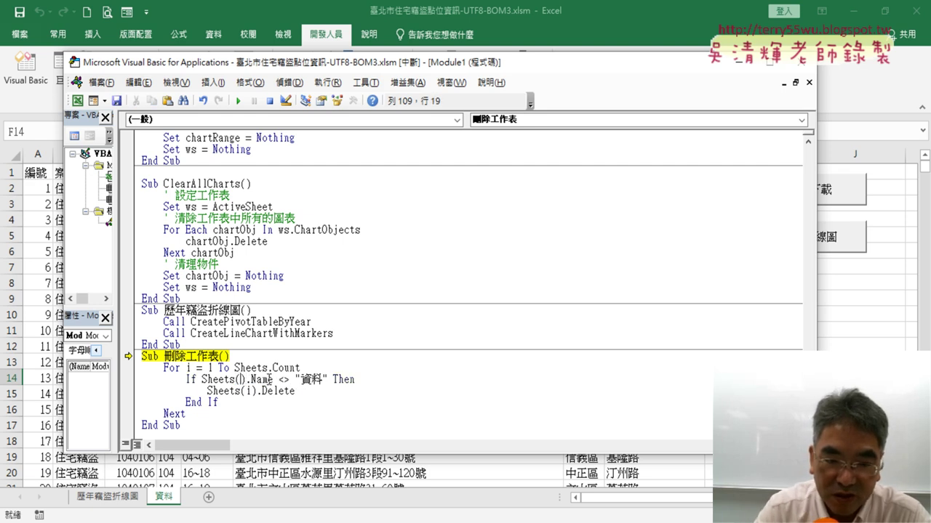
pyautogui.write('i')
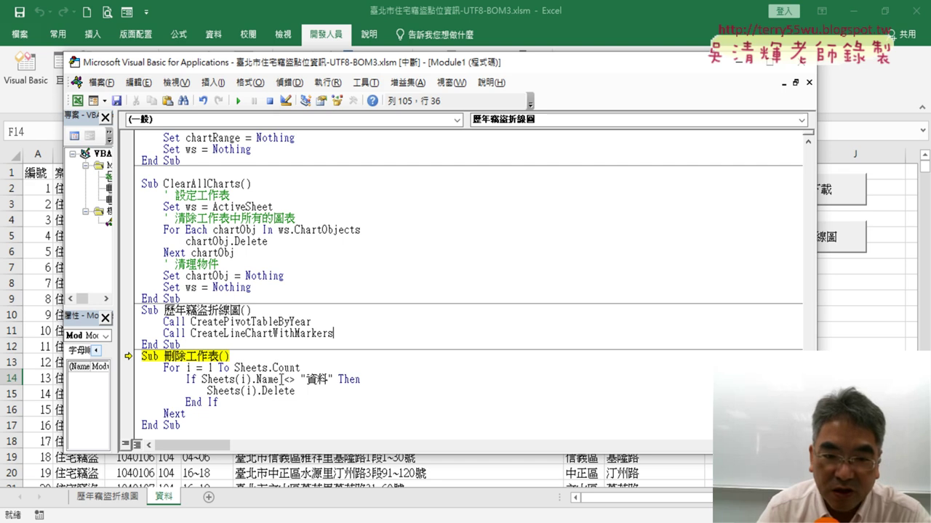
pyautogui.click(250, 379)
pyautogui.moveTo(250, 379); pyautogui.dragTo(201, 378)
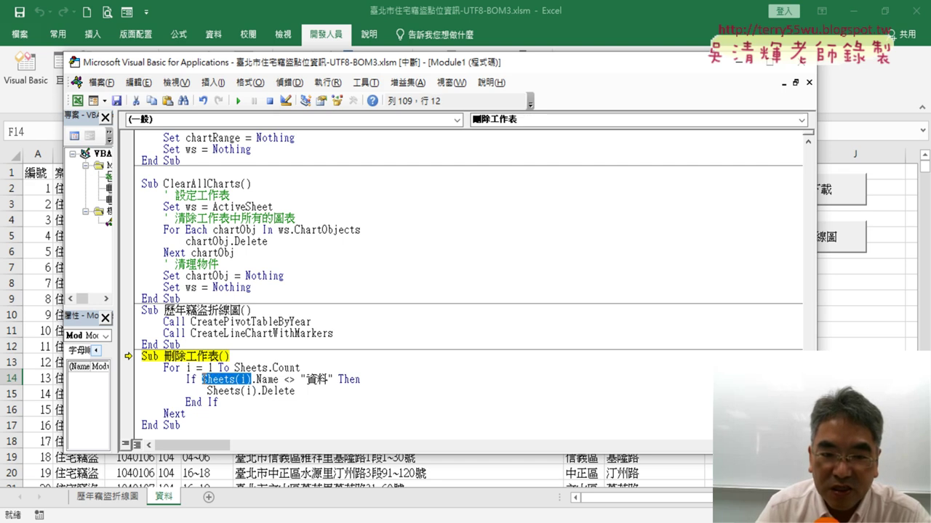
pyautogui.moveTo(333, 378); pyautogui.dragTo(202, 379)
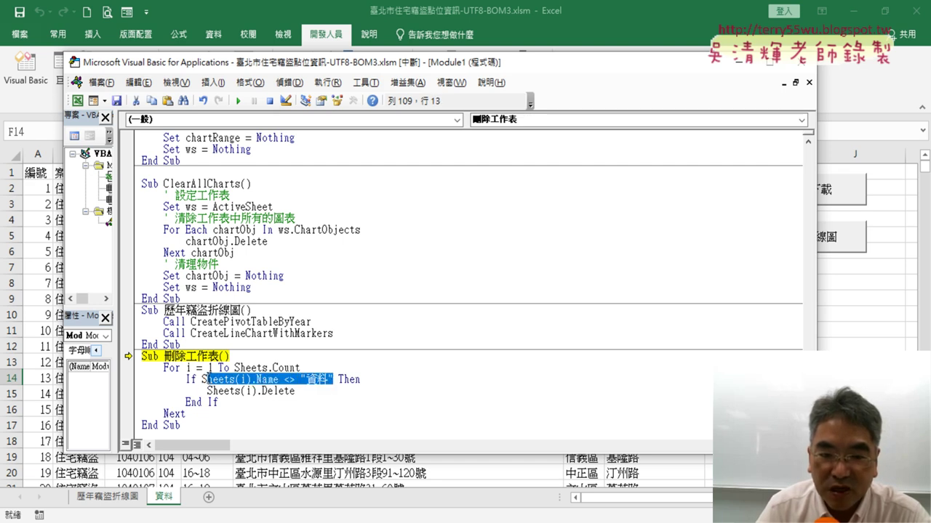
# Step through 刪除工作表 with F8 and confirm deleting the 歷年竊盜折線圖 sheet
pyautogui.press('F8')
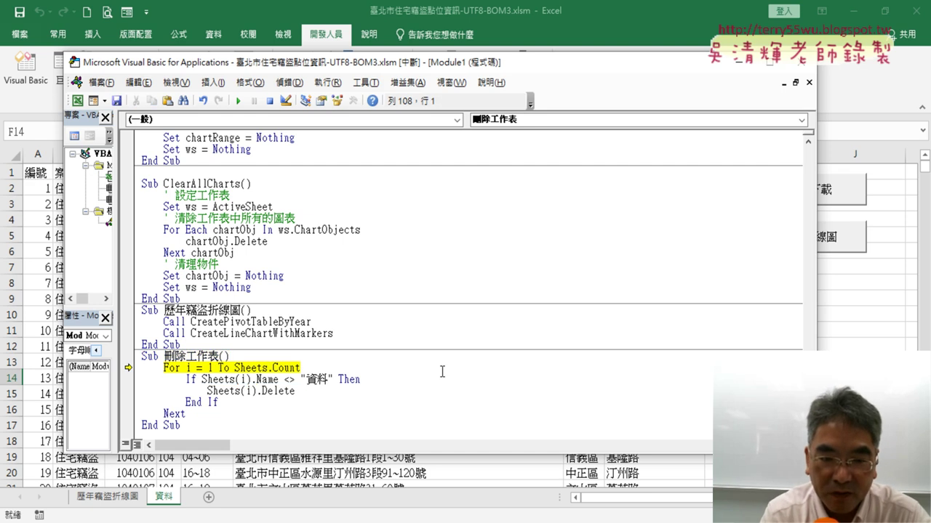
pyautogui.press('F8')
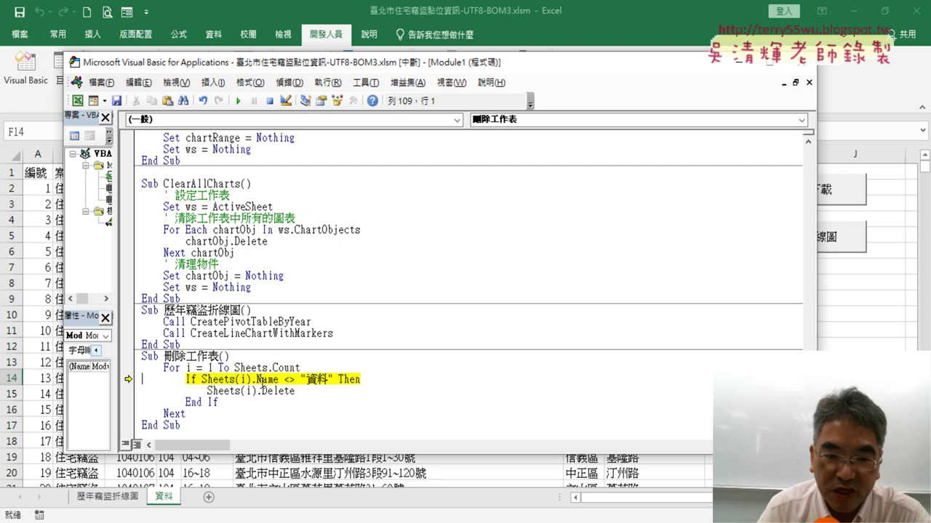
pyautogui.moveTo(189, 369)
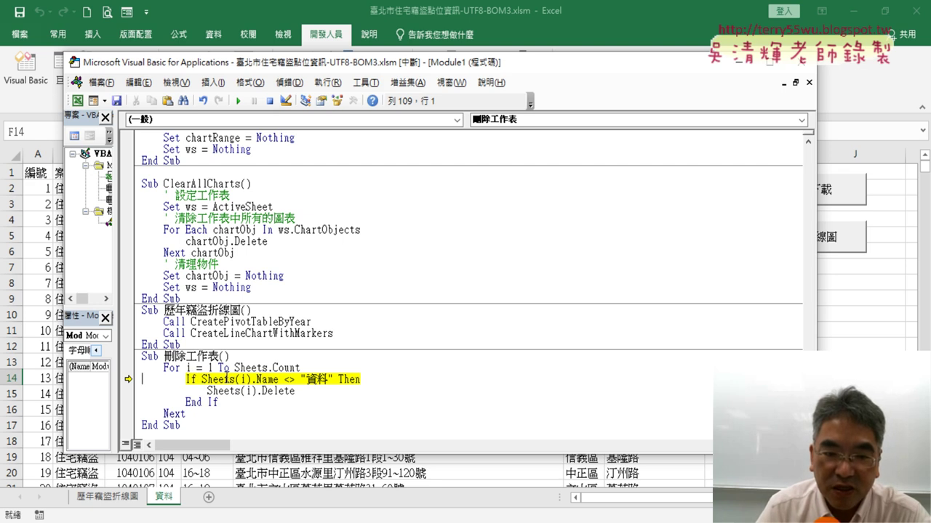
pyautogui.moveTo(200, 380); pyautogui.dragTo(278, 379)
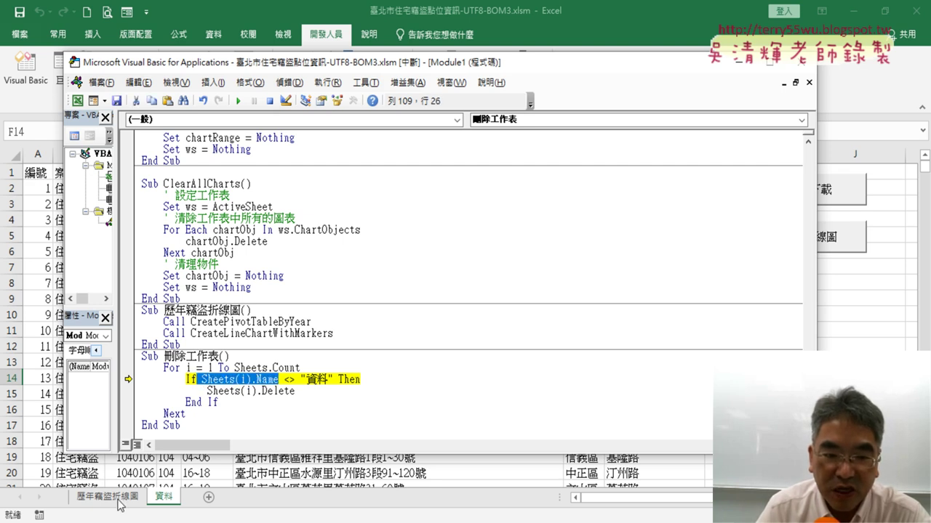
pyautogui.press('F8')
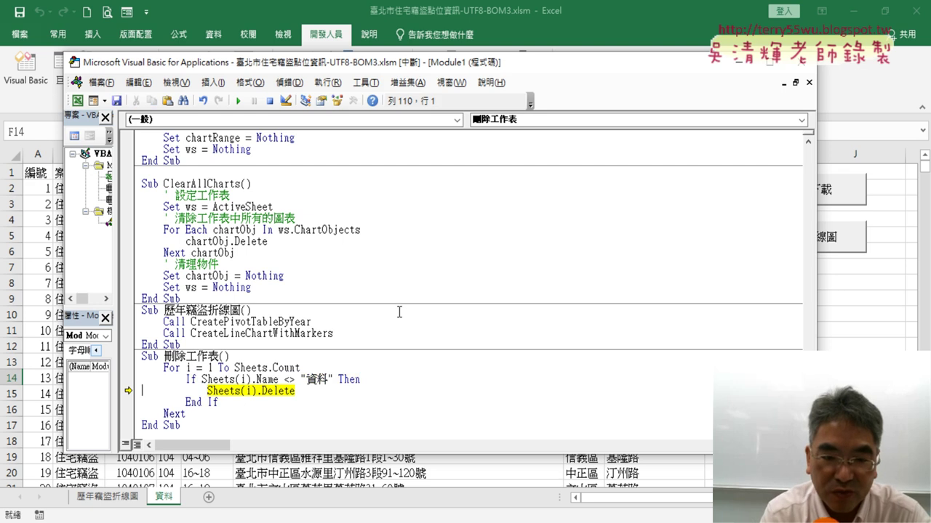
pyautogui.press('F8')
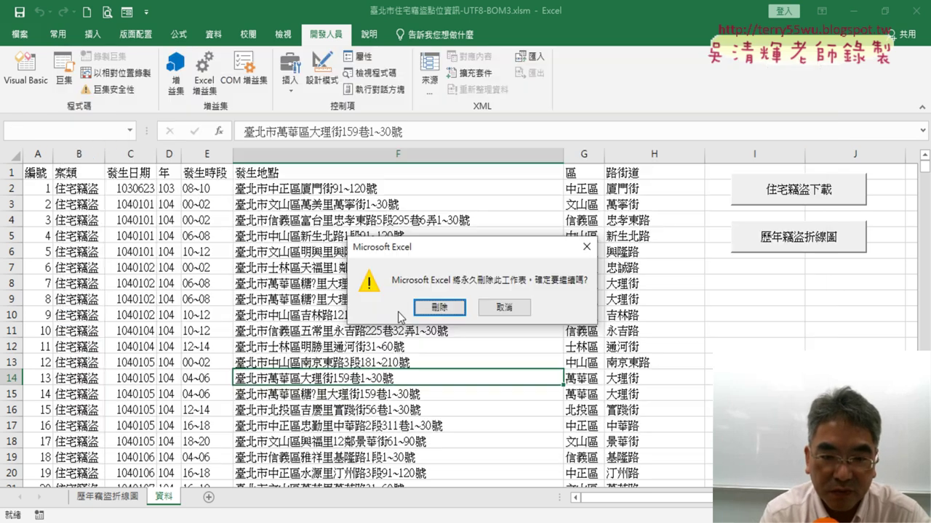
pyautogui.click(455, 314)
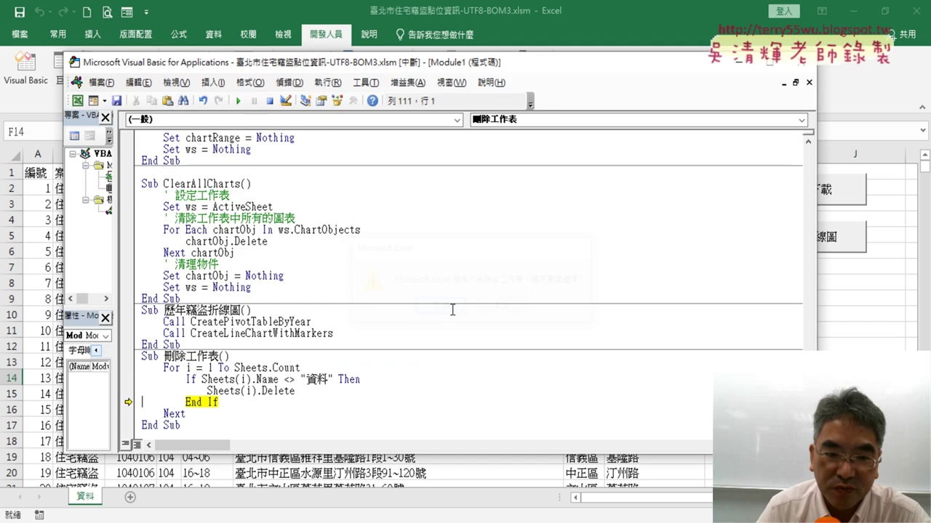
# Step on to the next loop pass and continue with F5 until run-time error 9 appears
pyautogui.press('F8')
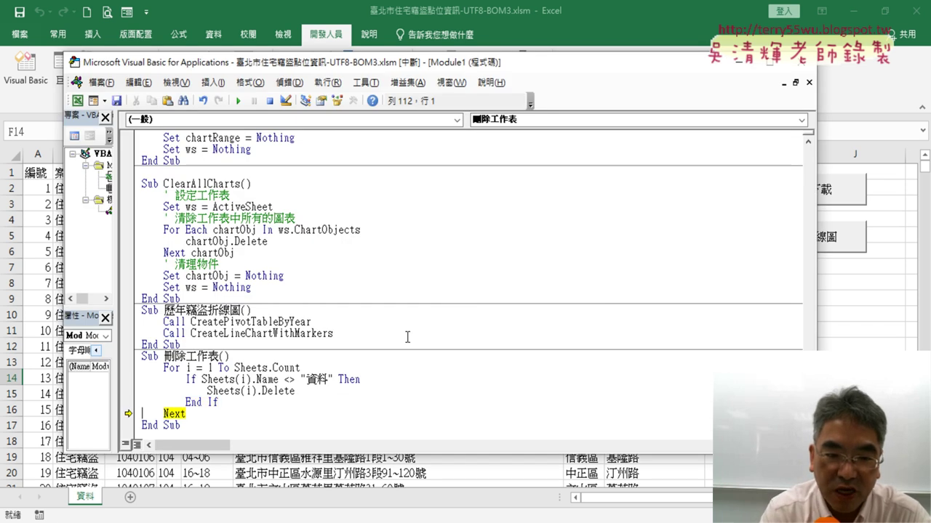
pyautogui.press('F8')
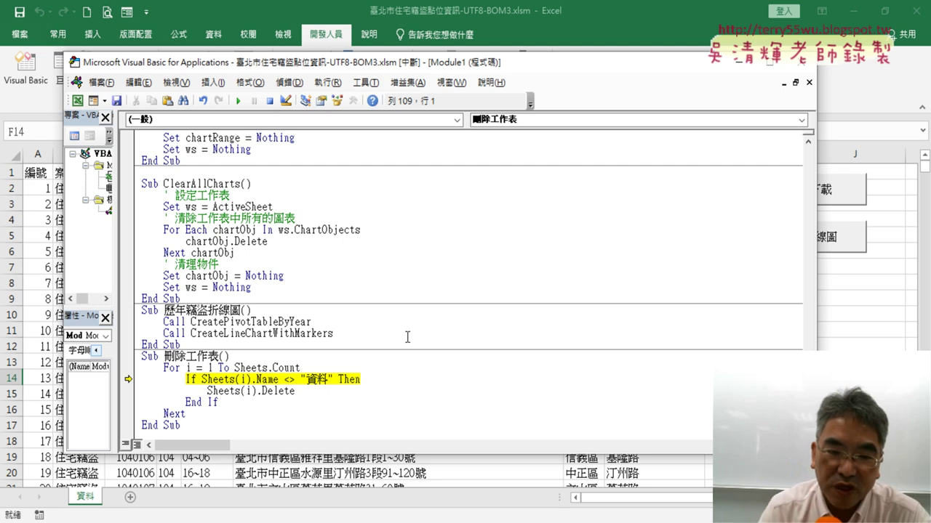
pyautogui.moveTo(244, 378)
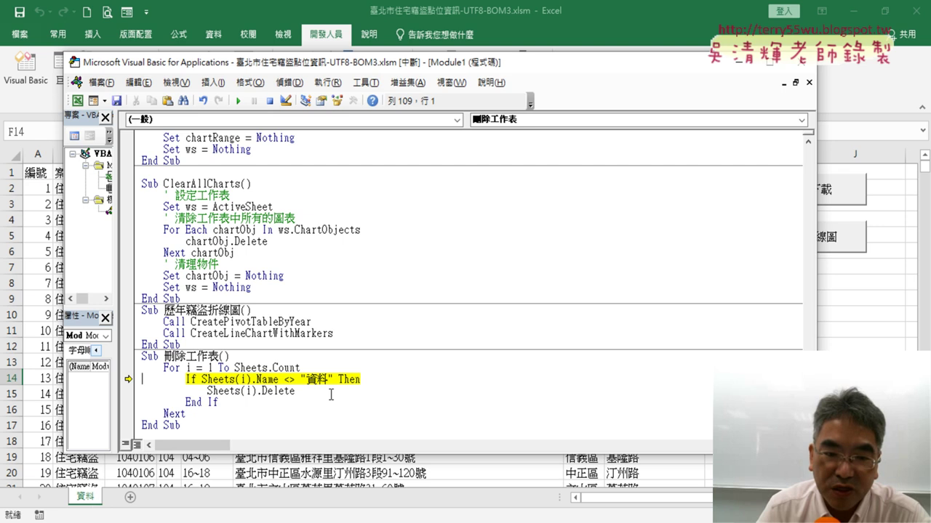
pyautogui.press('F5')
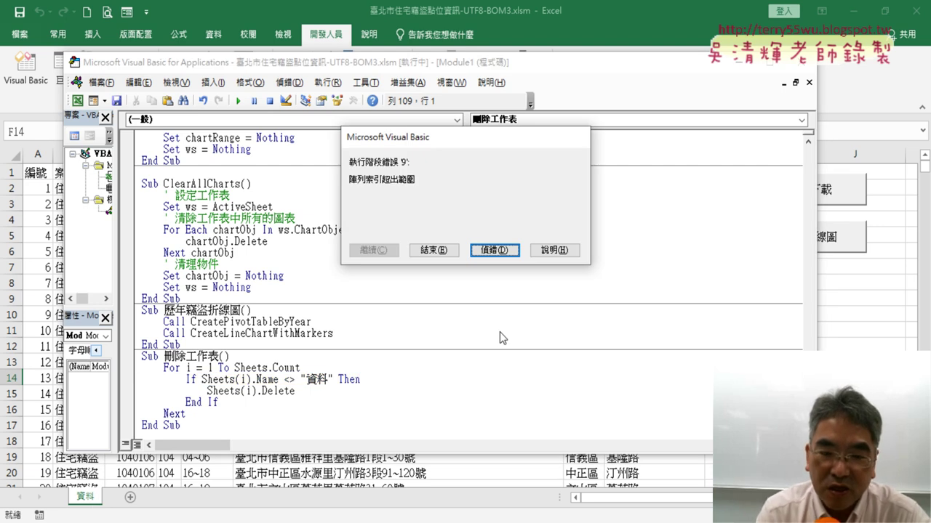
# Debug the error and rewrite the loop as For i = Sheets.Count To 1 Step -1
pyautogui.click(494, 250)
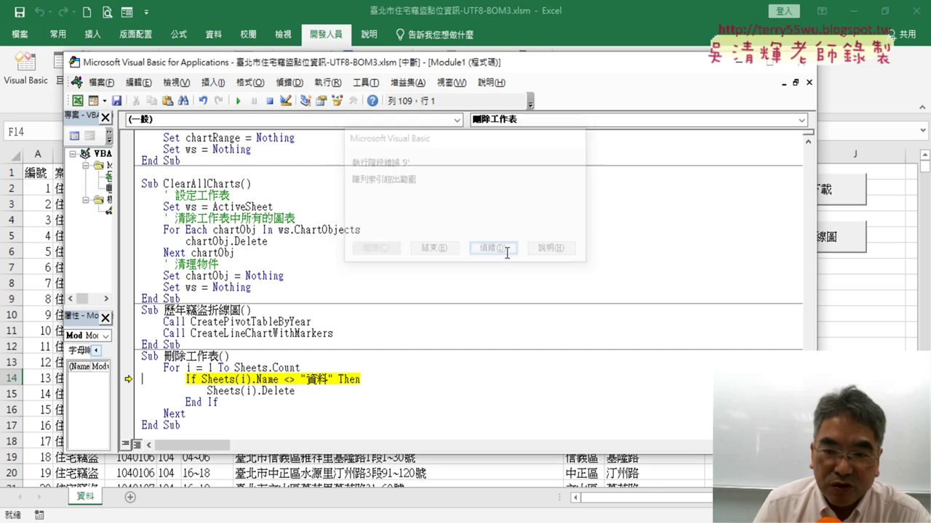
pyautogui.moveTo(305, 368); pyautogui.dragTo(207, 368)
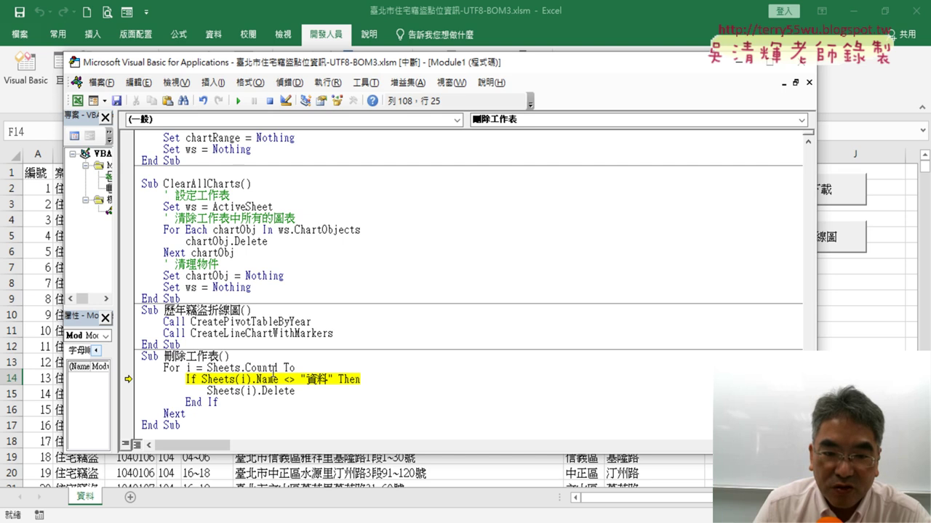
pyautogui.moveTo(272, 369); pyautogui.dragTo(299, 368)
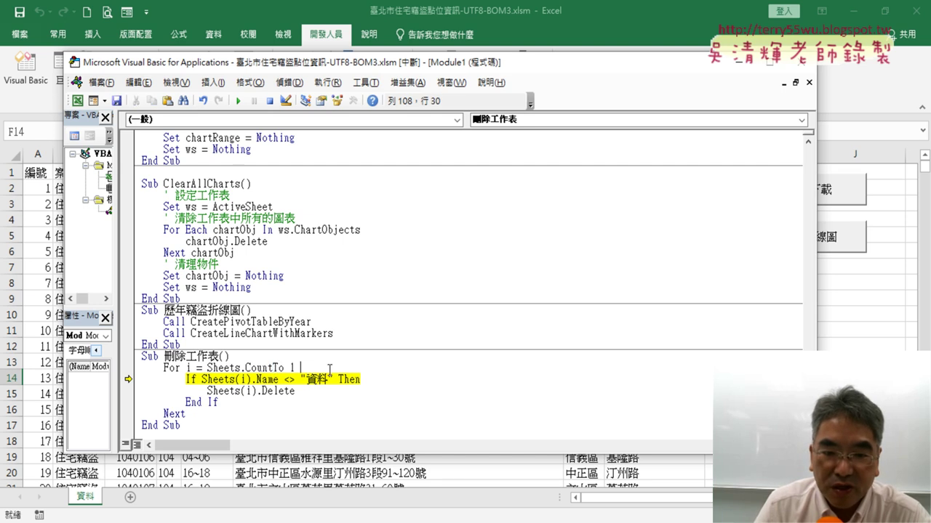
pyautogui.write('sye')
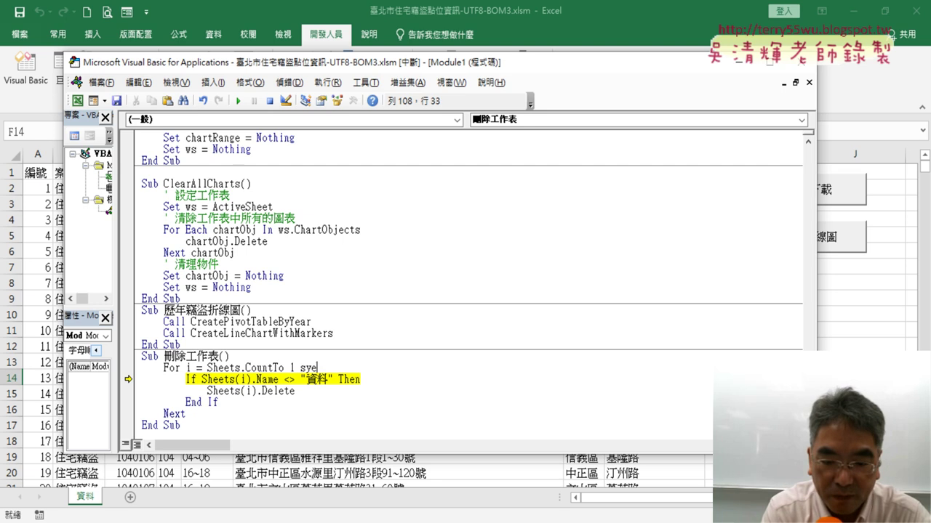
pyautogui.press('BackSpace')
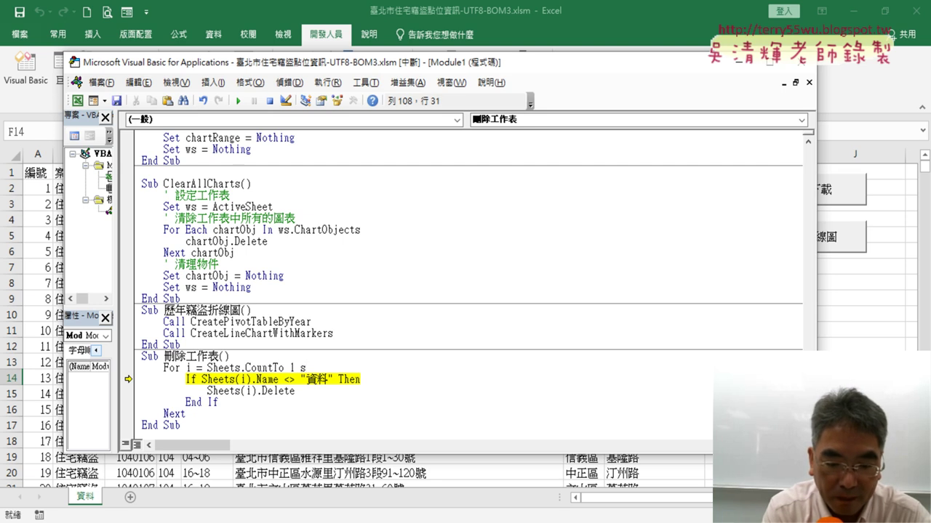
pyautogui.write('tep ')
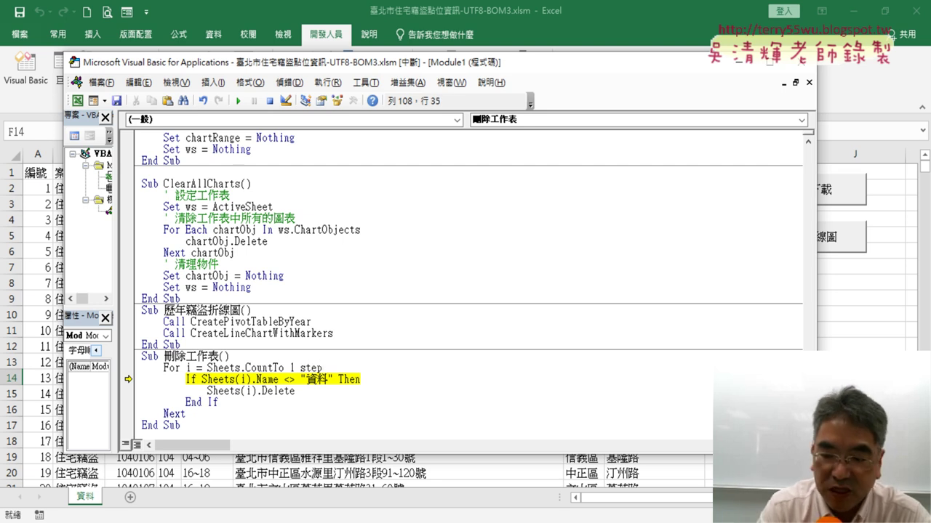
pyautogui.write('-1')
# Dismiss the compile error, fix the loop line's spacing, and move execution back to For
pyautogui.click(446, 346)
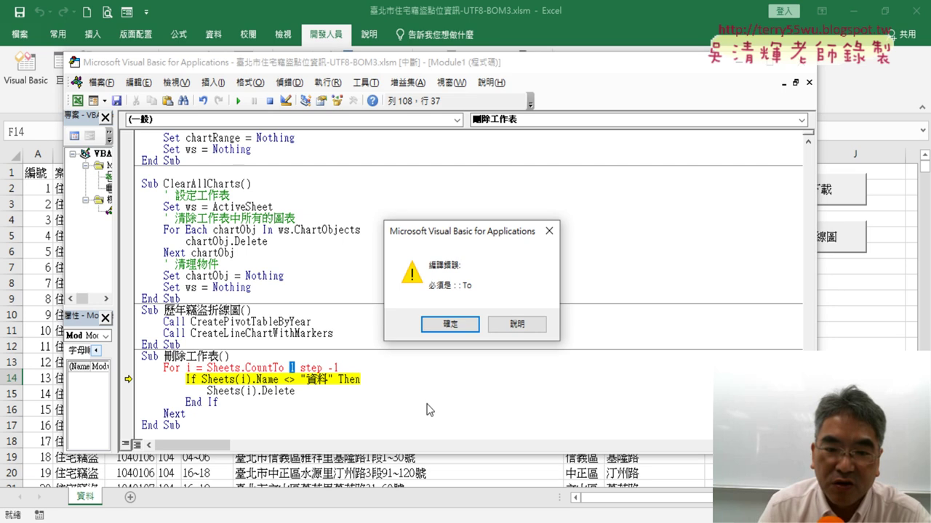
pyautogui.click(453, 322)
pyautogui.click(298, 368)
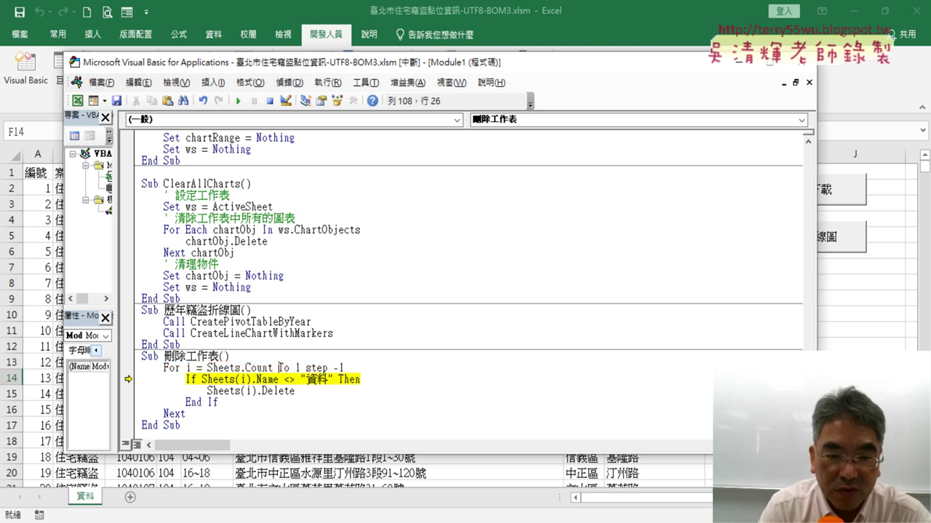
pyautogui.press('Down')
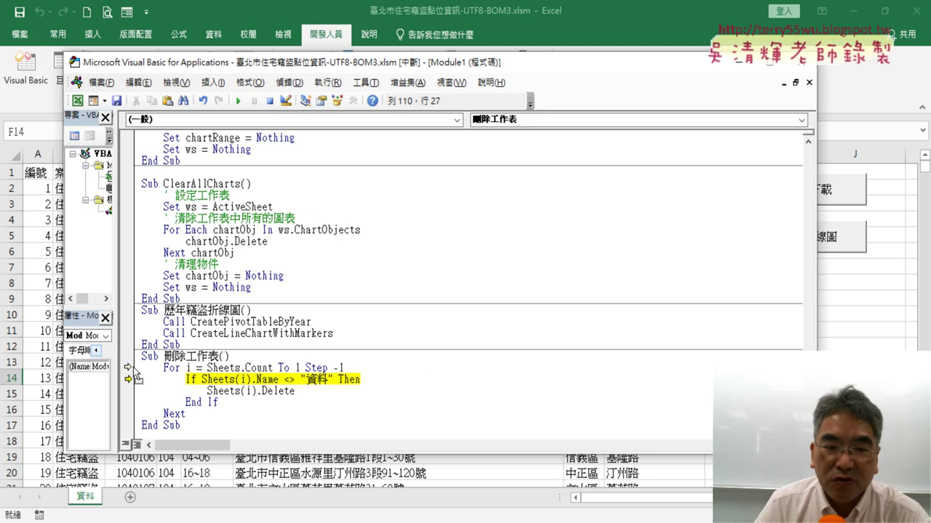
pyautogui.moveTo(128, 378); pyautogui.dragTo(128, 368)
# Reset the paused macro, rebuild the 歷年竊盜折線圖 sheet with its button, and return to 資料
pyautogui.click(275, 100)
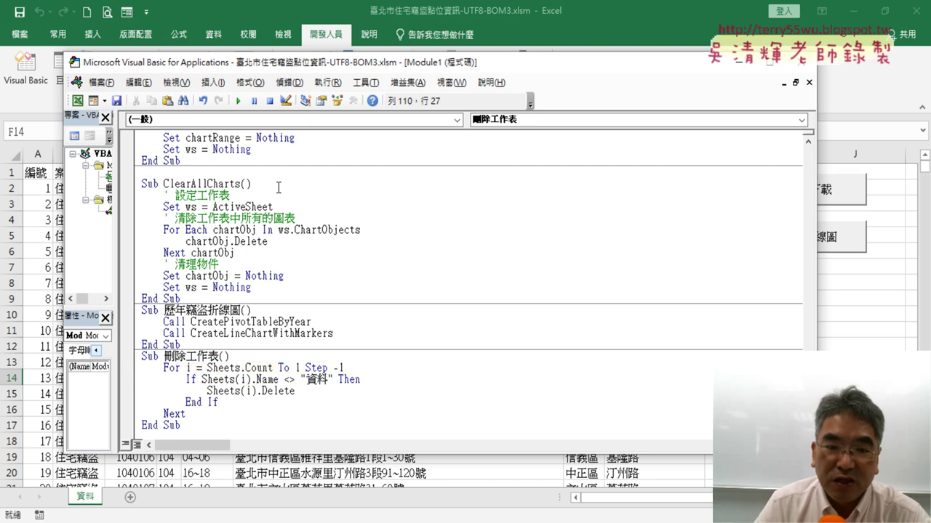
pyautogui.hotkey('alt', 'F11')
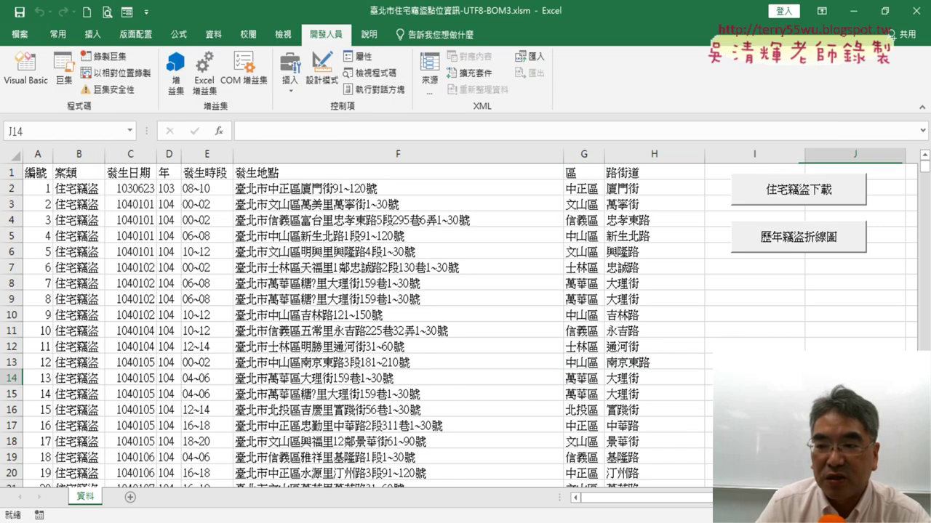
pyautogui.click(813, 243)
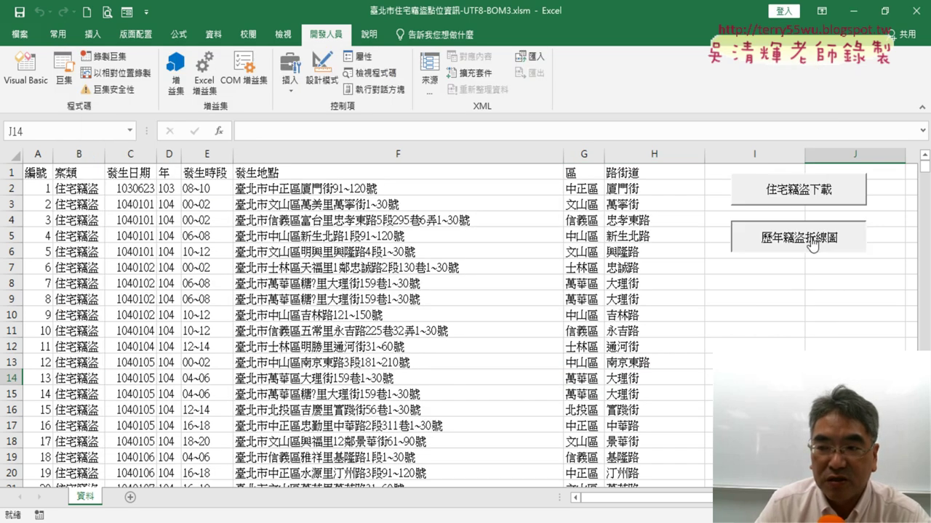
pyautogui.click(164, 496)
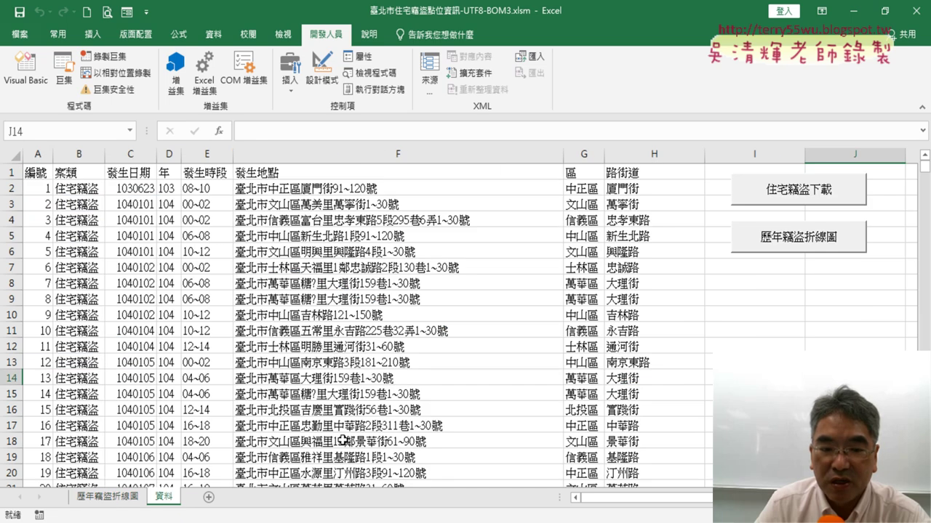
# Run the corrected 刪除工作表 macro and confirm deleting the 歷年竊盜折線圖 sheet
pyautogui.click(25, 70)
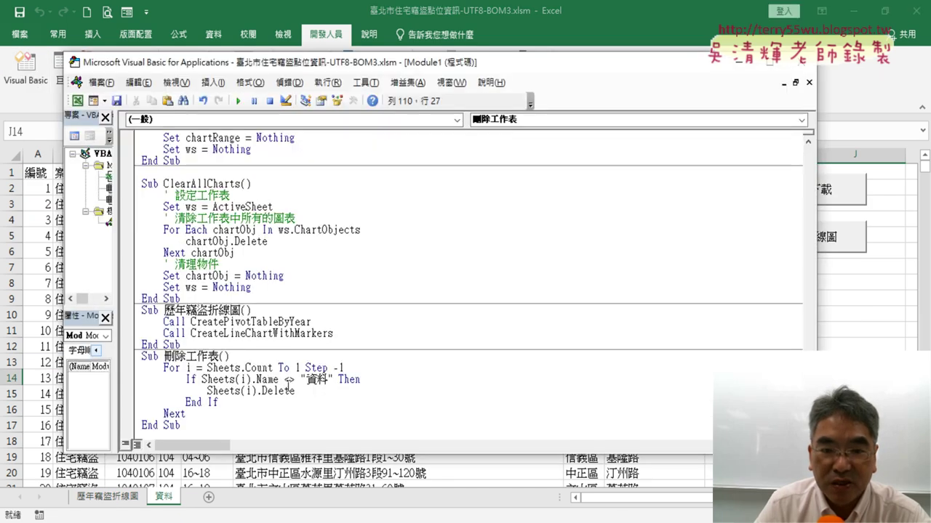
pyautogui.click(239, 101)
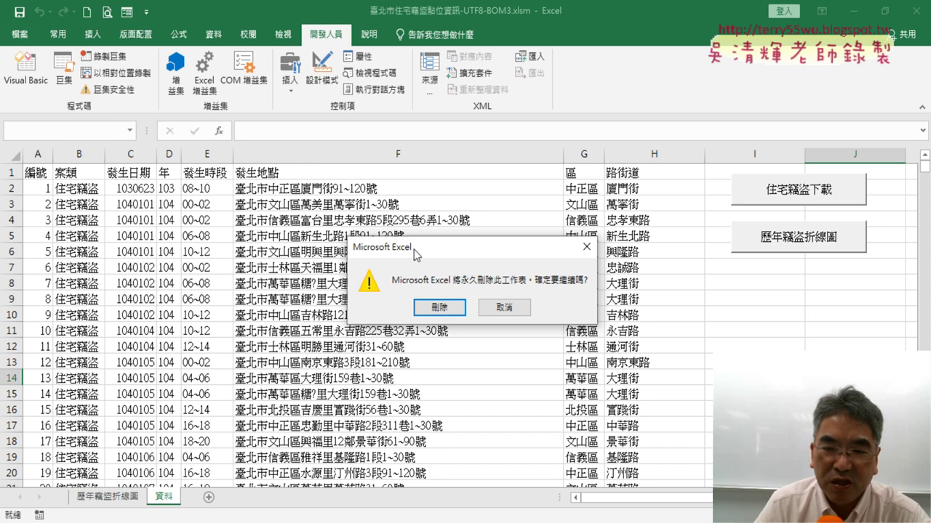
pyautogui.click(442, 309)
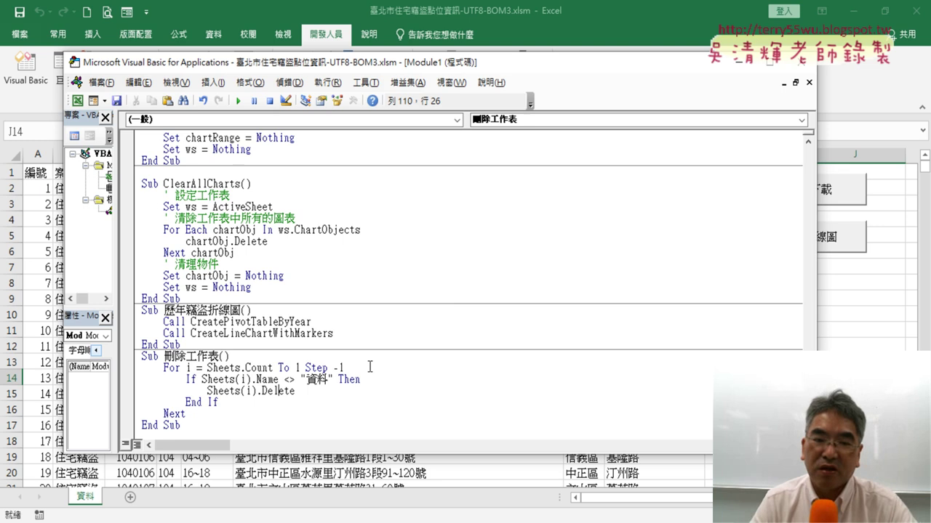
# Copy the whole 刪除工作表 procedure code
pyautogui.moveTo(191, 425); pyautogui.dragTo(138, 358)
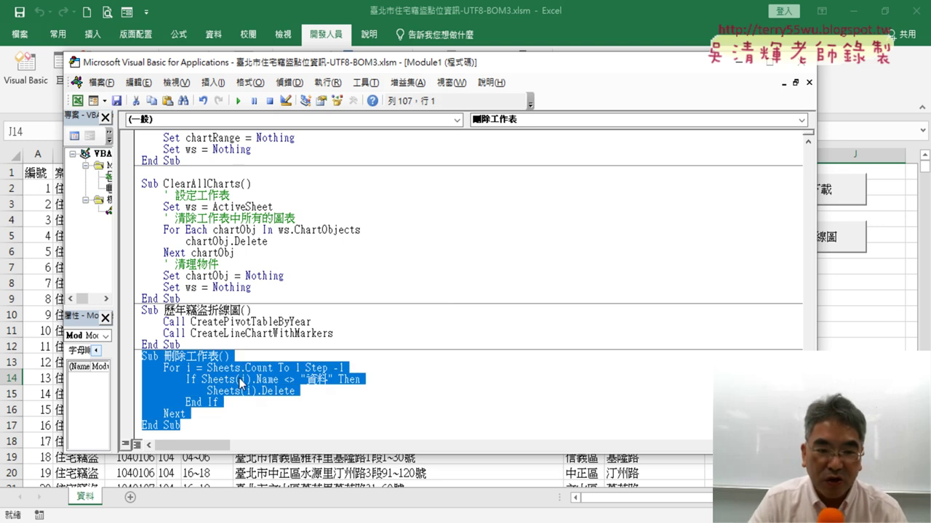
pyautogui.rightClick(256, 136)
pyautogui.click(317, 162)
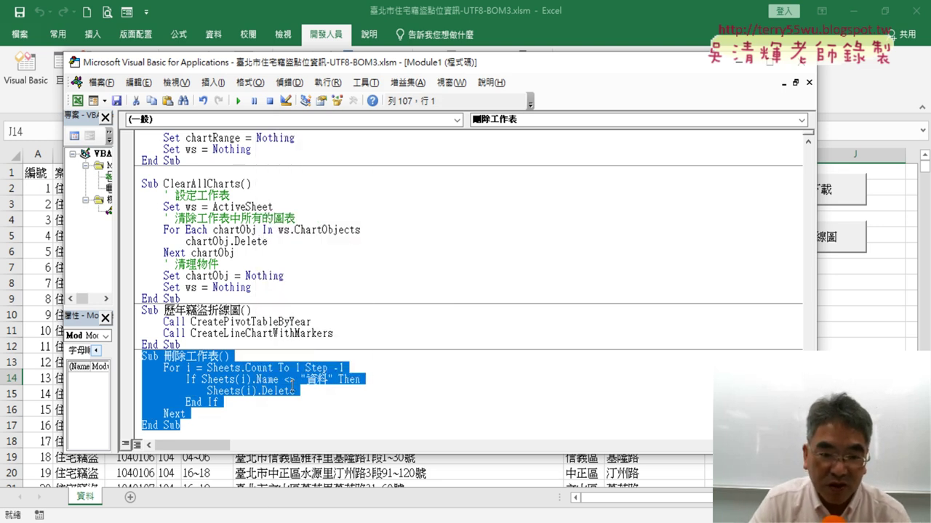
# Bring the Google Docs tutorial notes forward and scroll down to the 自動調整欄寬 section
pyautogui.hotkey('alt', 'Tab')
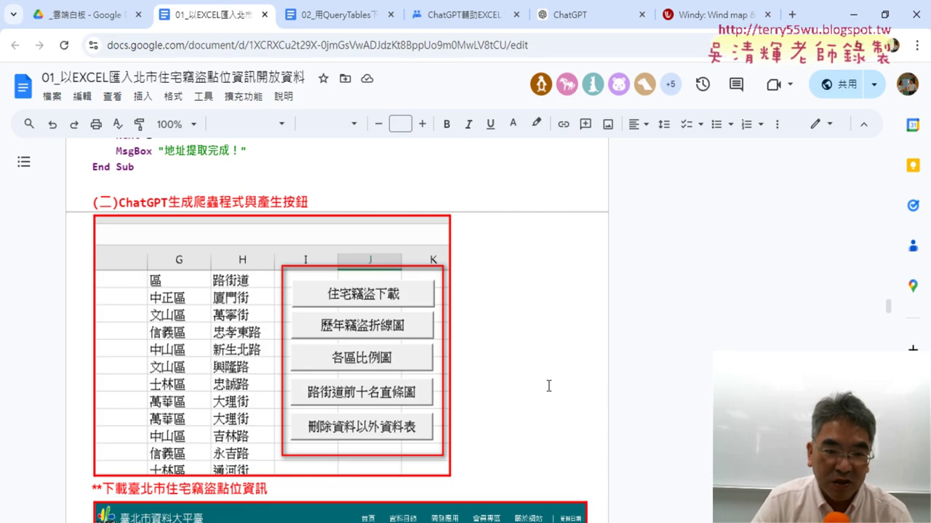
pyautogui.scroll(-5, 551, 382)
pyautogui.scroll(-4, 552, 382)
pyautogui.scroll(-3, 551, 382)
pyautogui.scroll(-2, 551, 382)
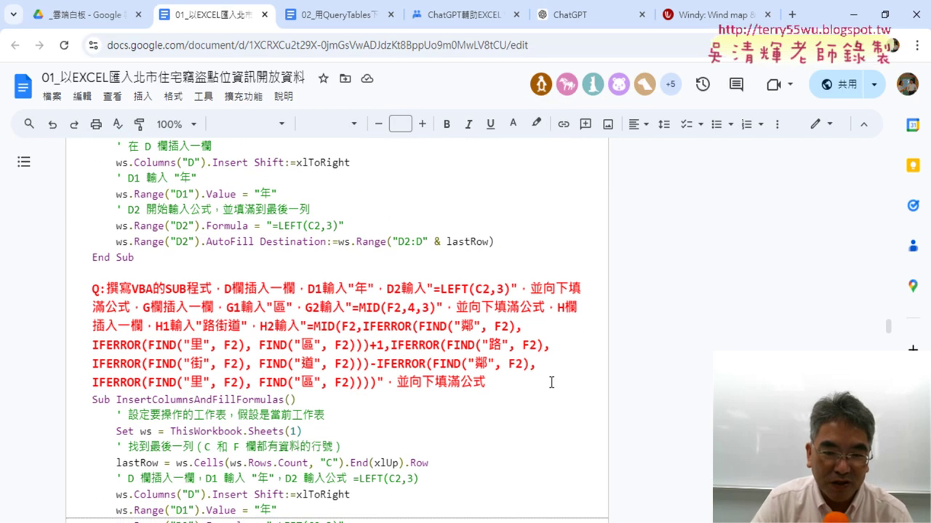
pyautogui.scroll(-4, 550, 383)
pyautogui.scroll(-3, 550, 382)
pyautogui.scroll(-3, 550, 383)
pyautogui.scroll(-4, 549, 383)
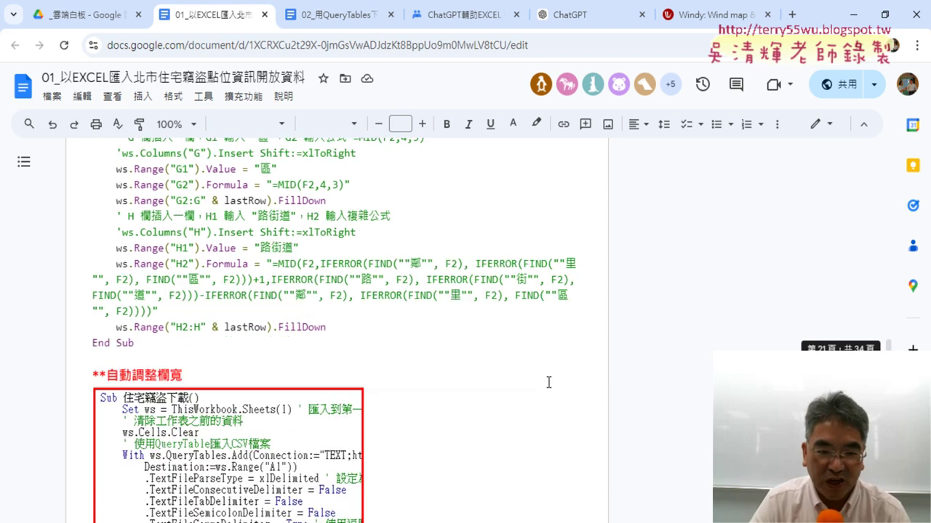